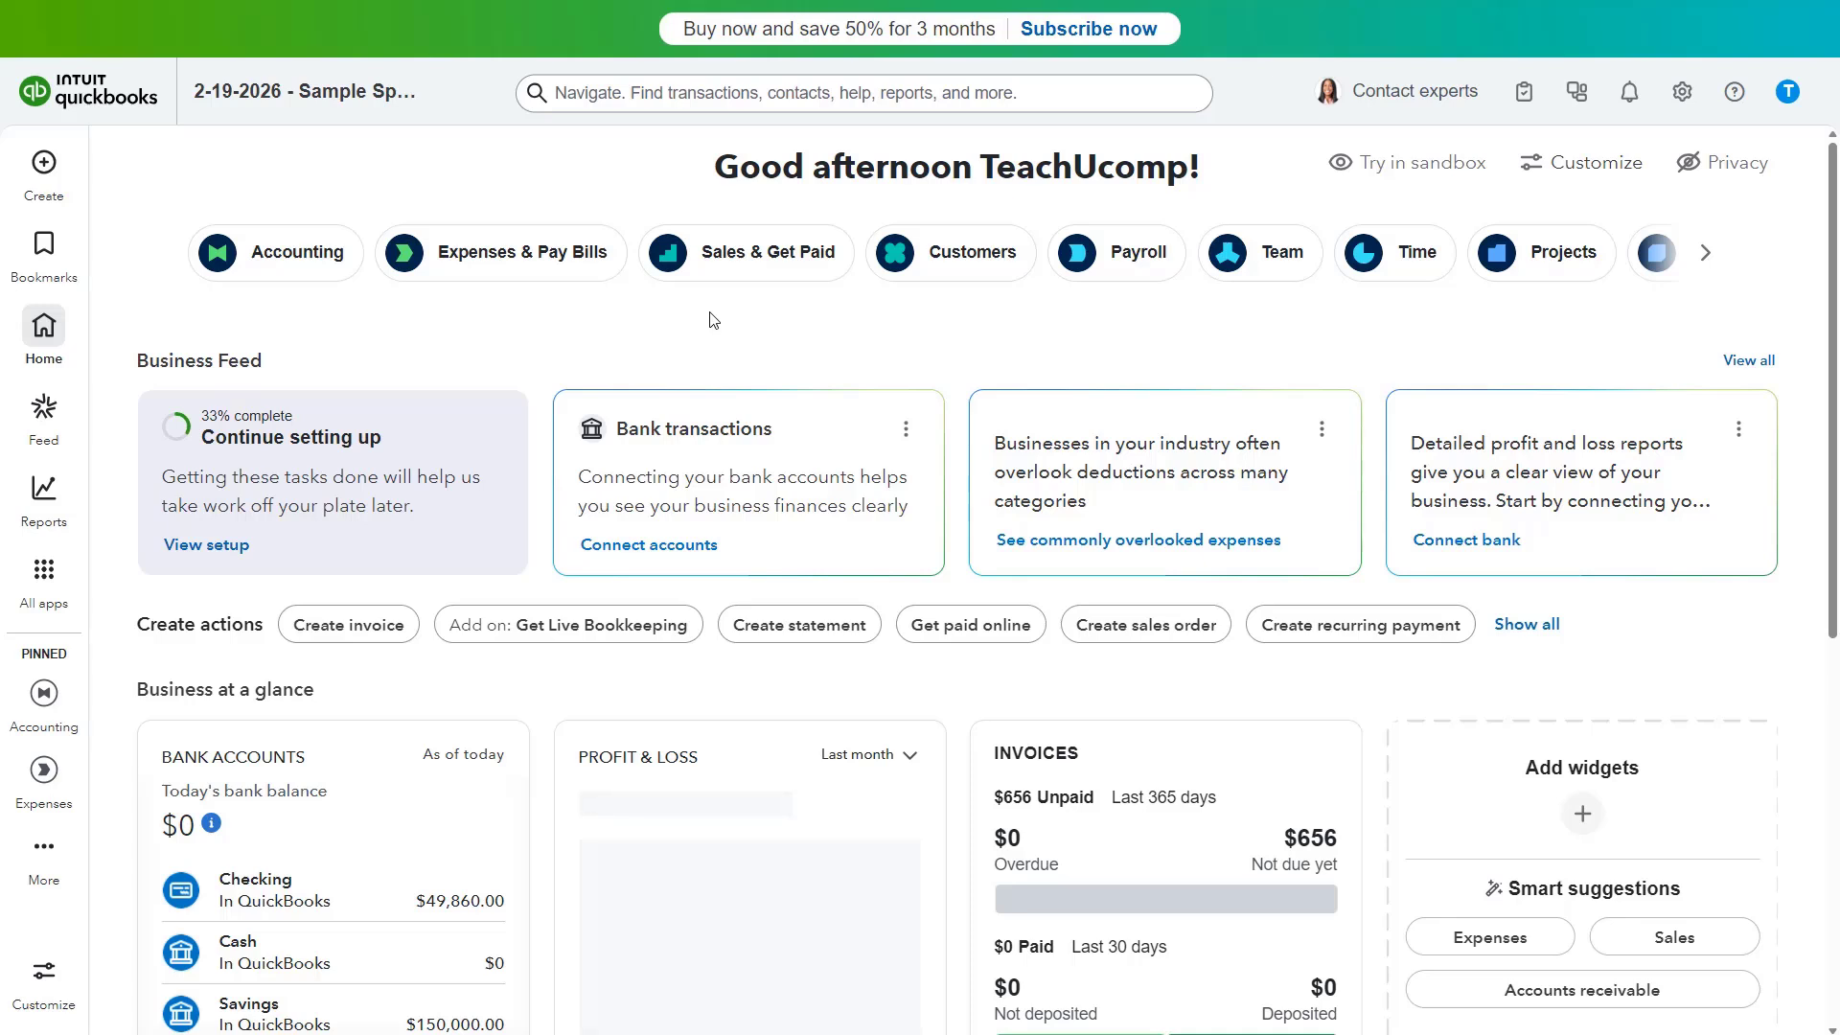
Step: Switch the Projects option on in Advanced account settings and save it
left_click(1684, 91)
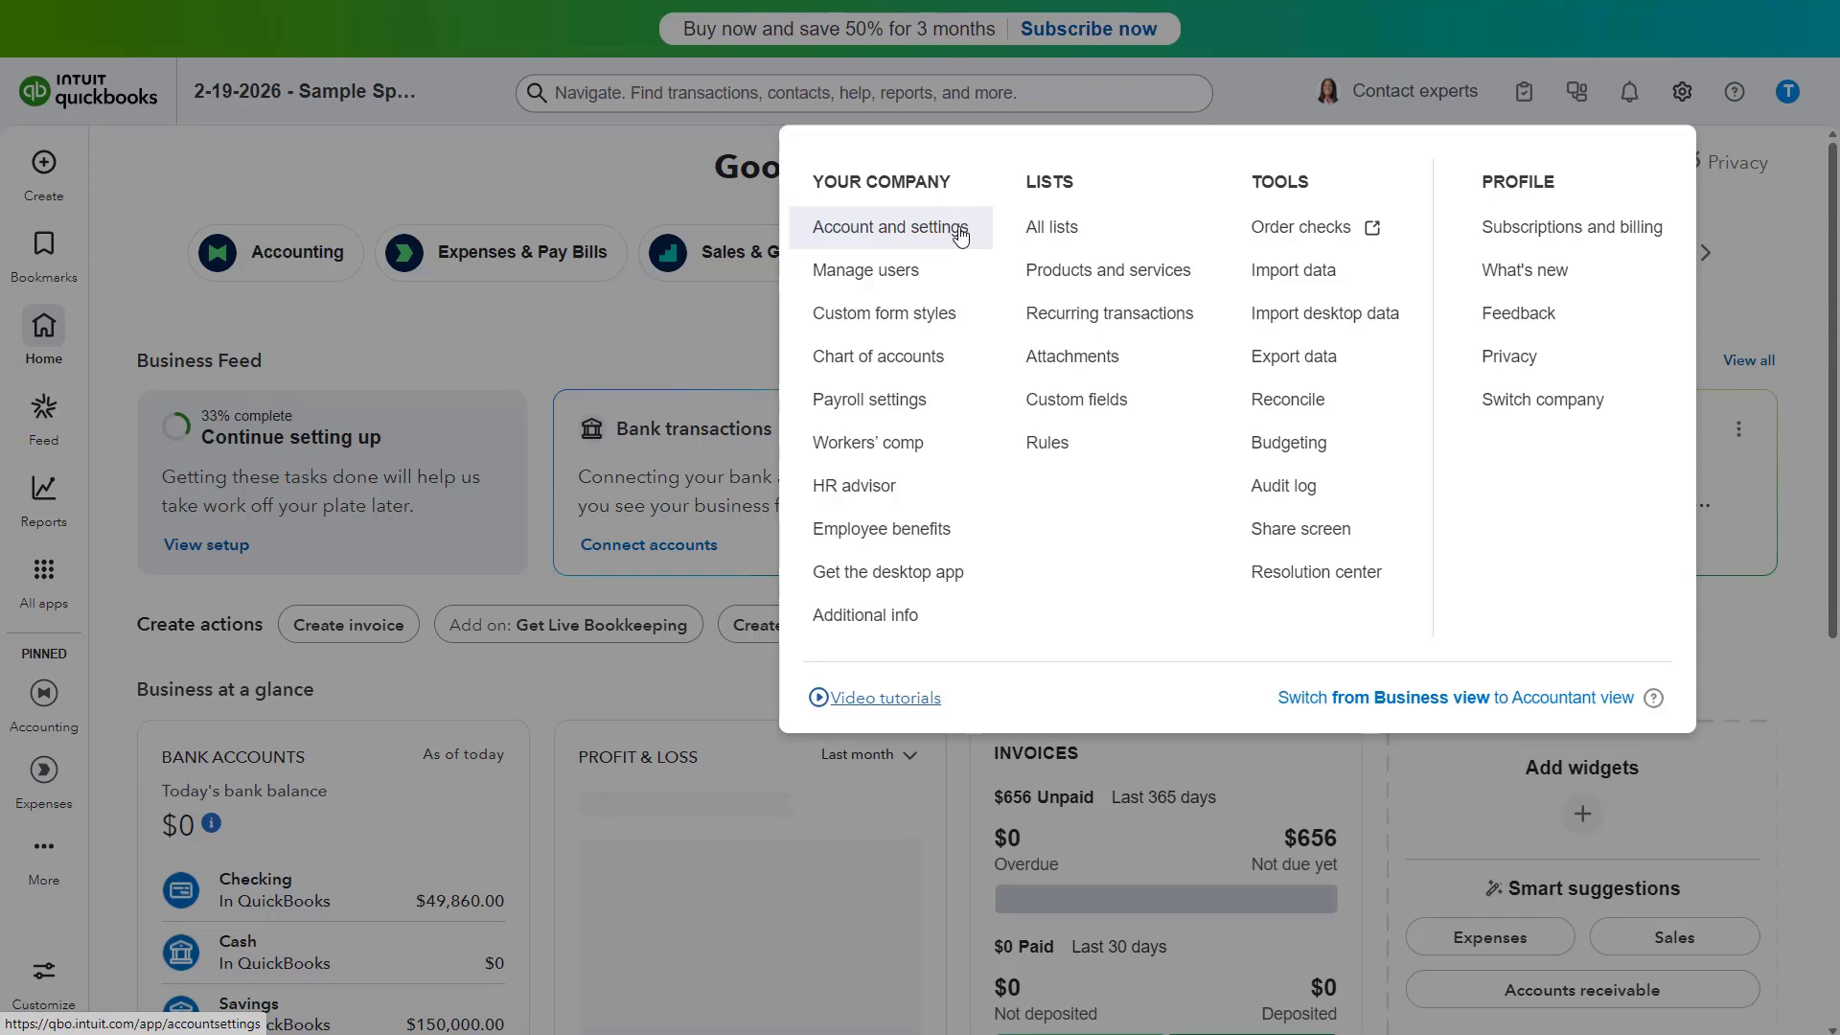
left_click(961, 236)
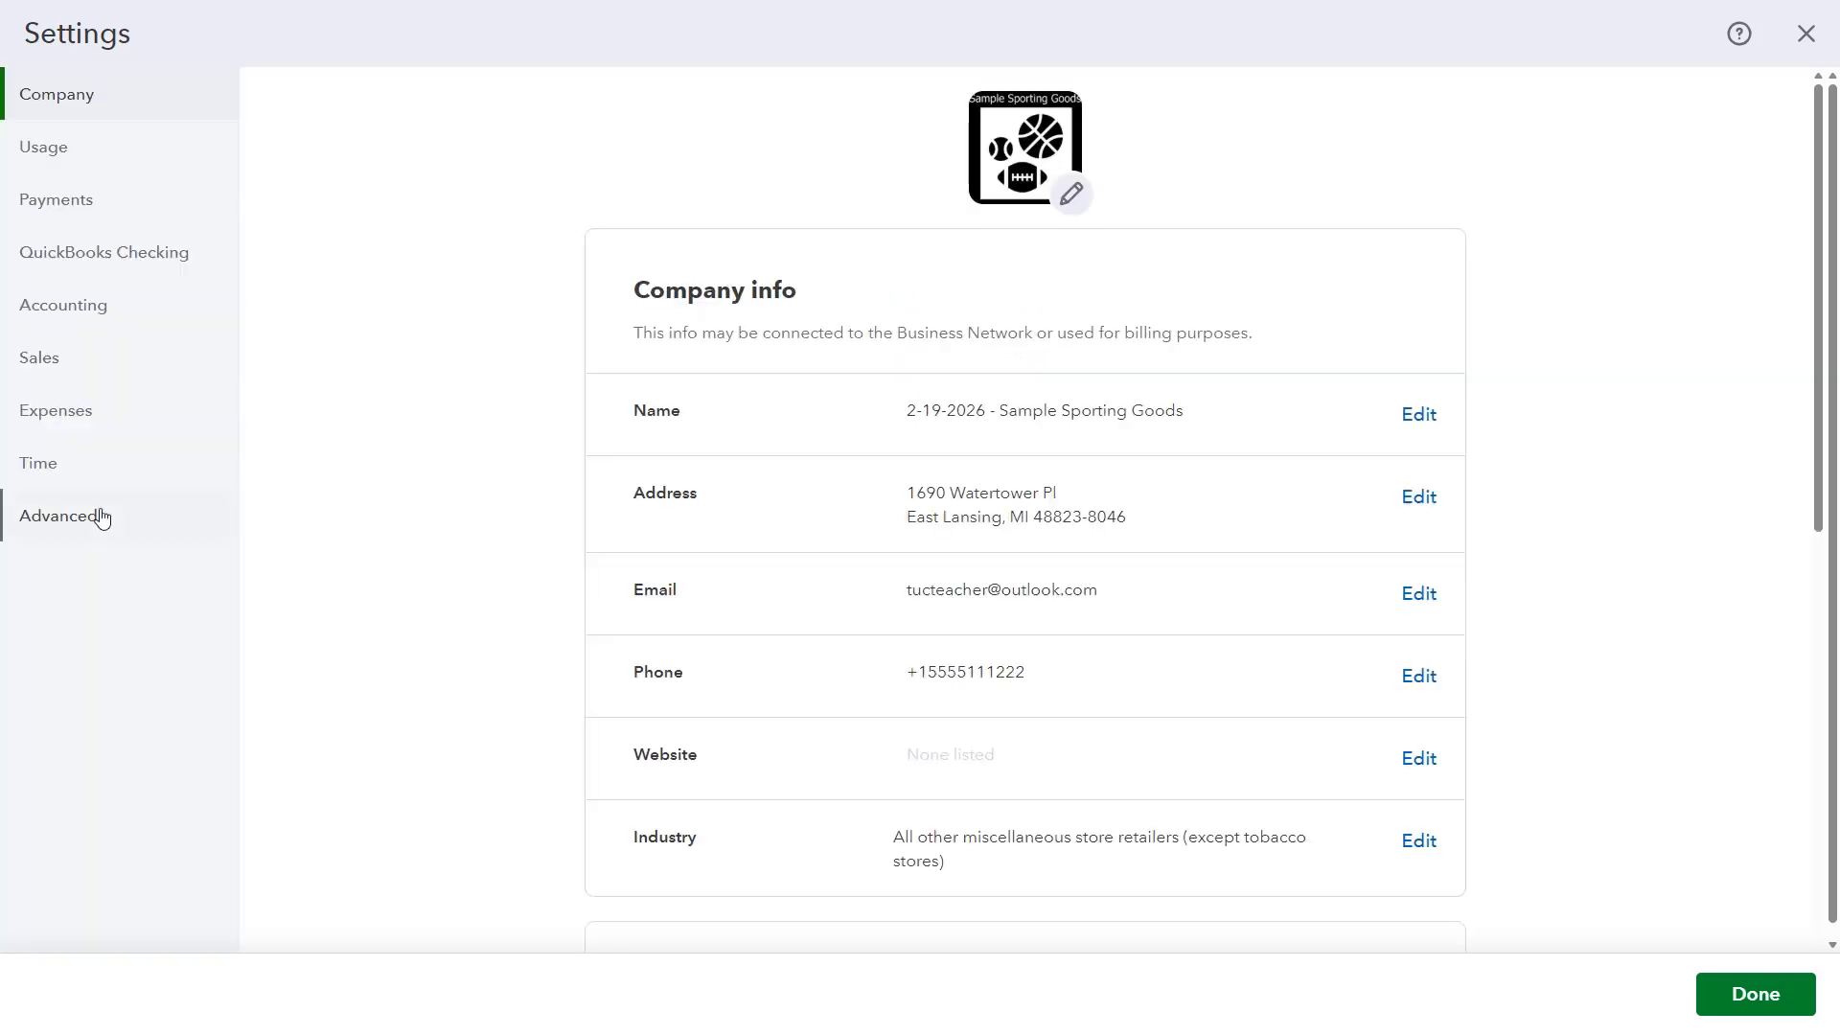
left_click(102, 518)
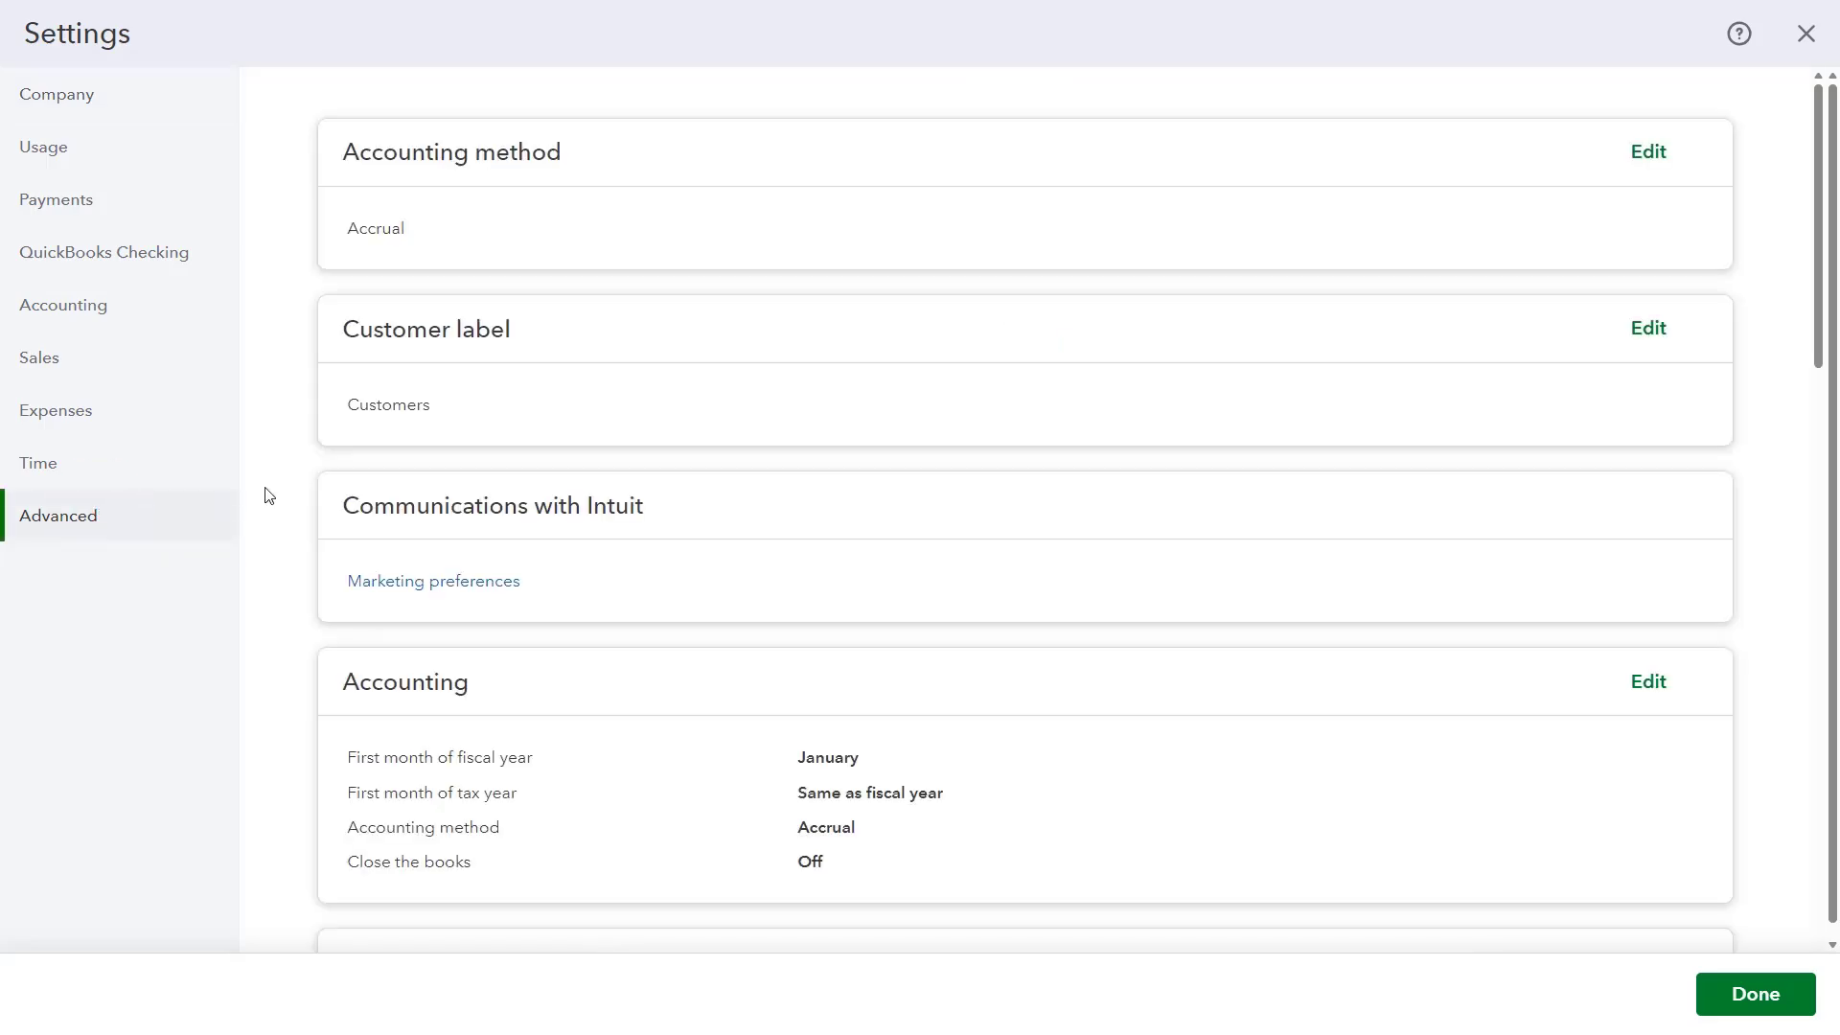
scroll(268, 497, "down", 5)
scroll(268, 497, "down", 7)
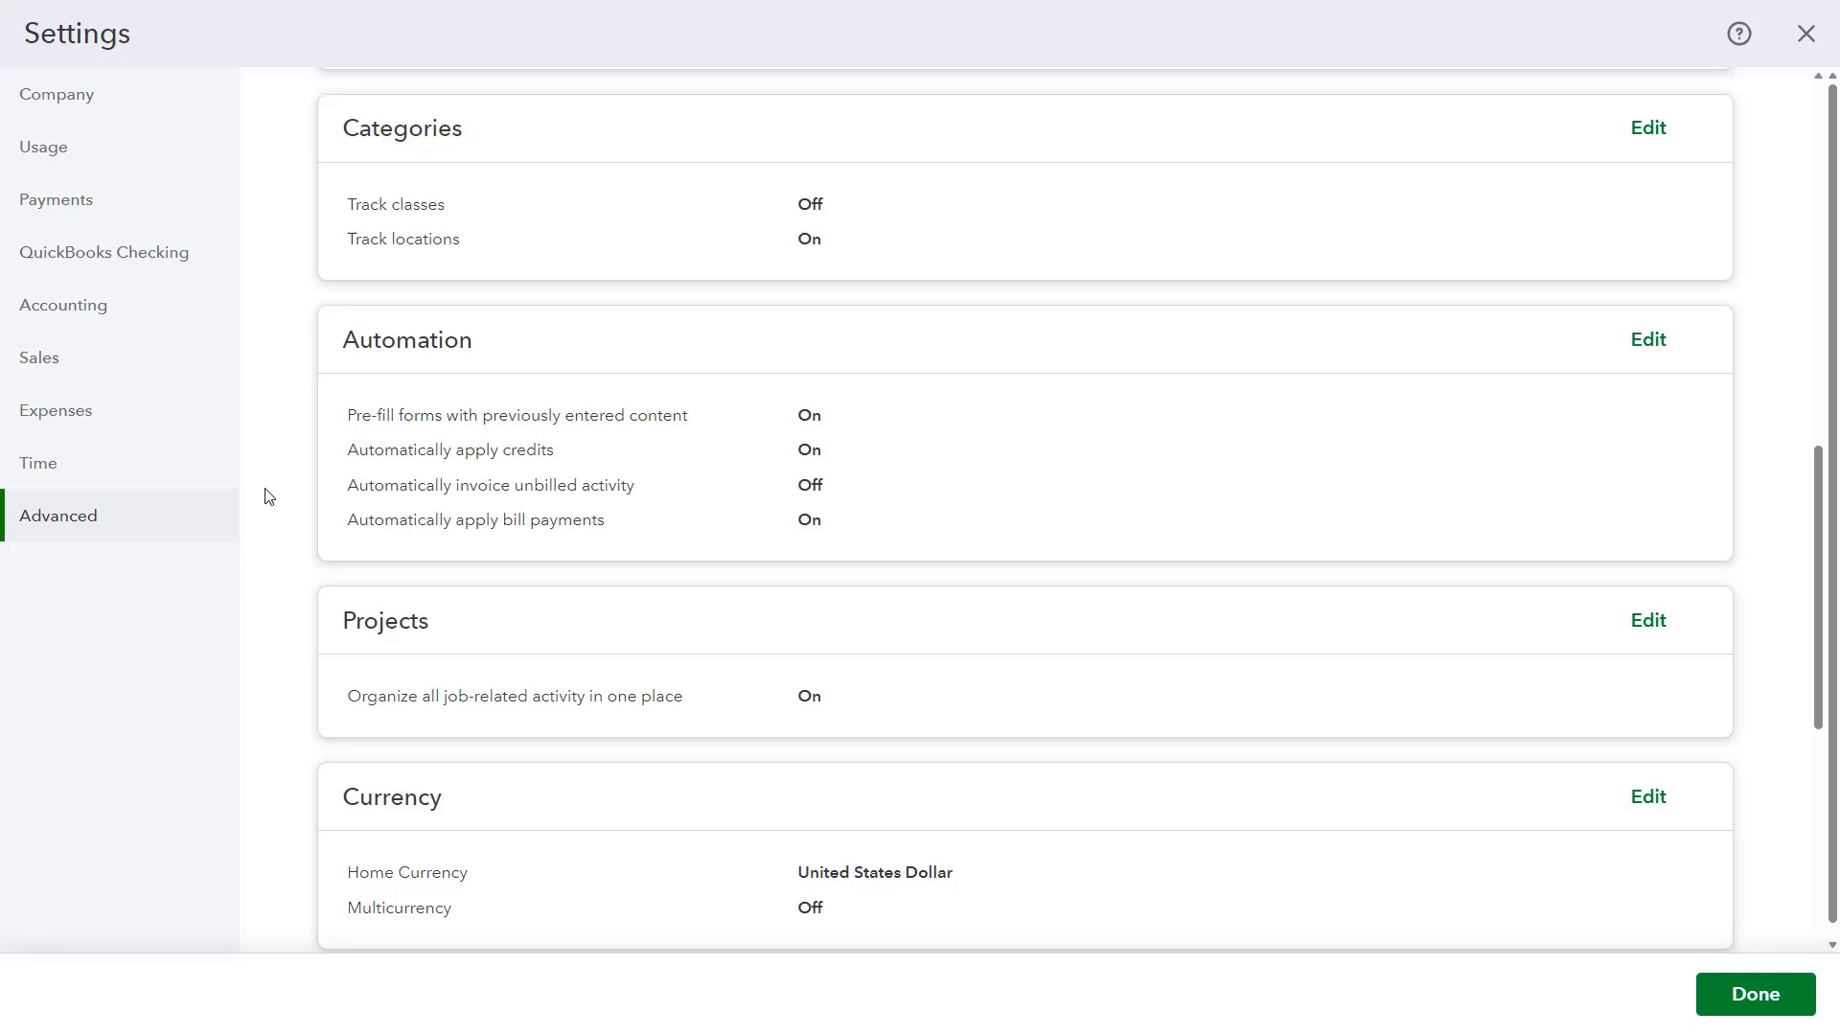
left_click(515, 620)
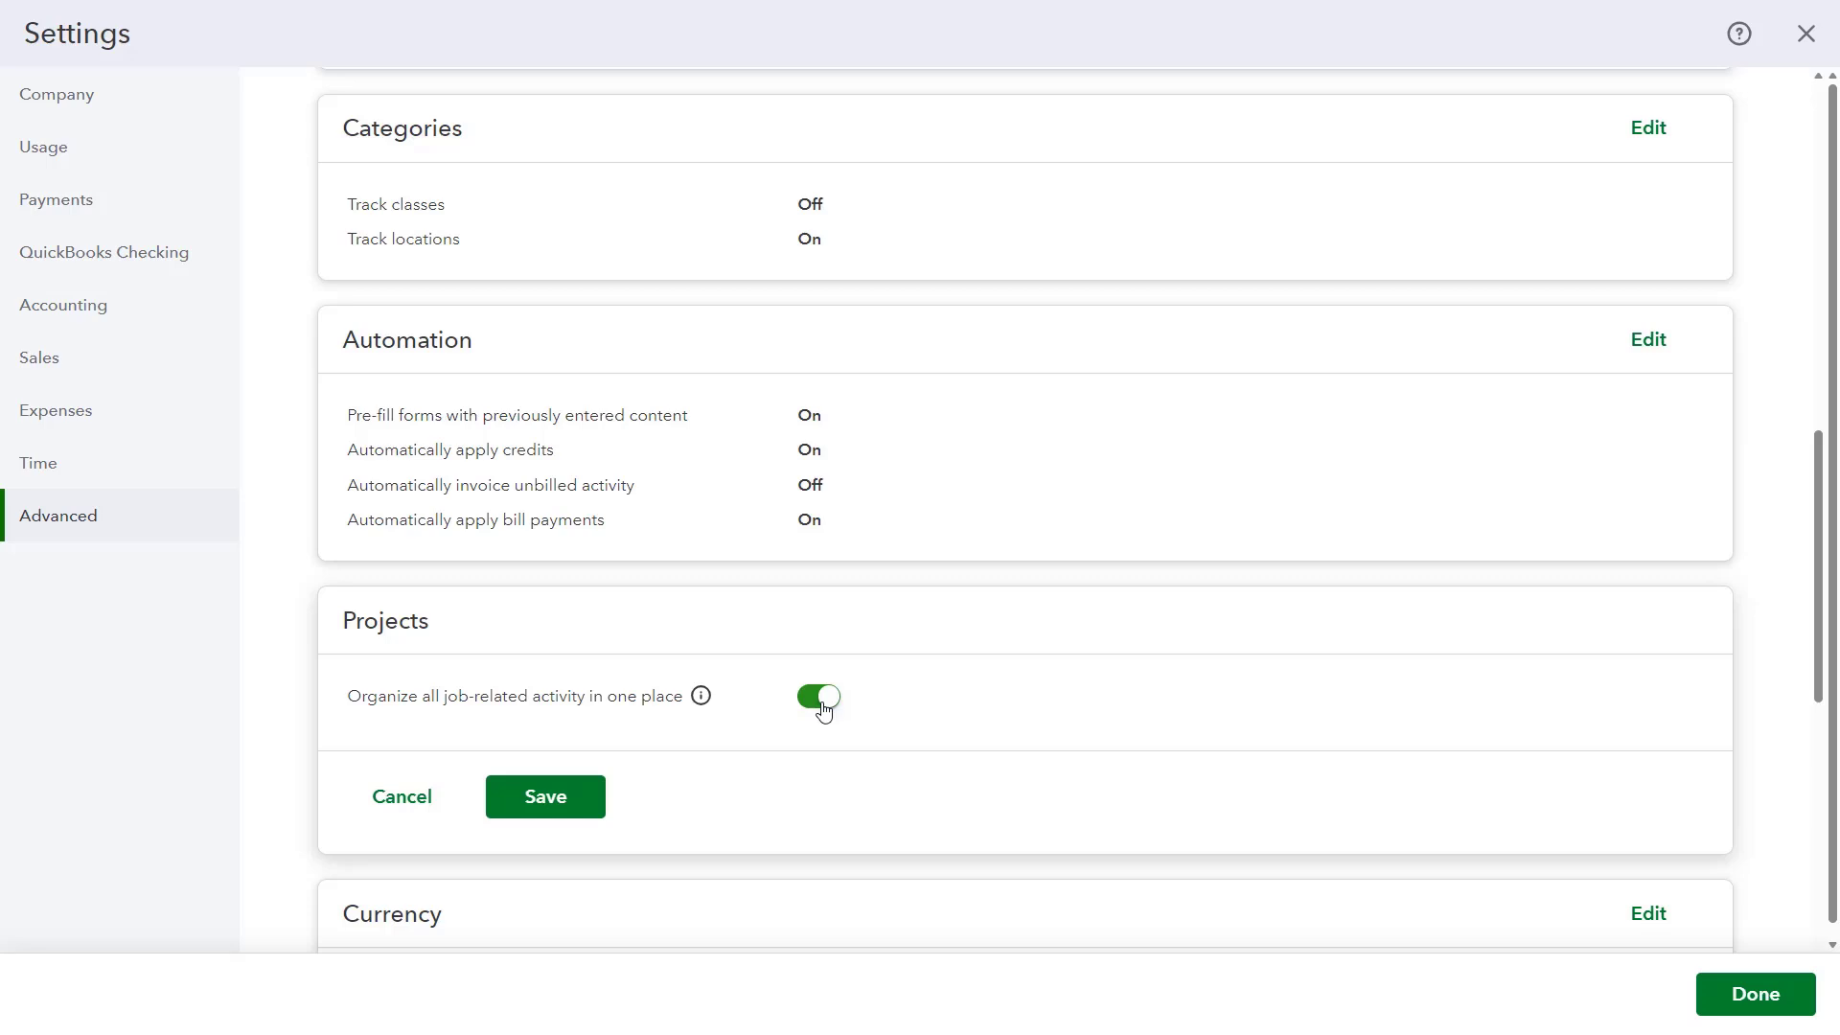
left_click(511, 801)
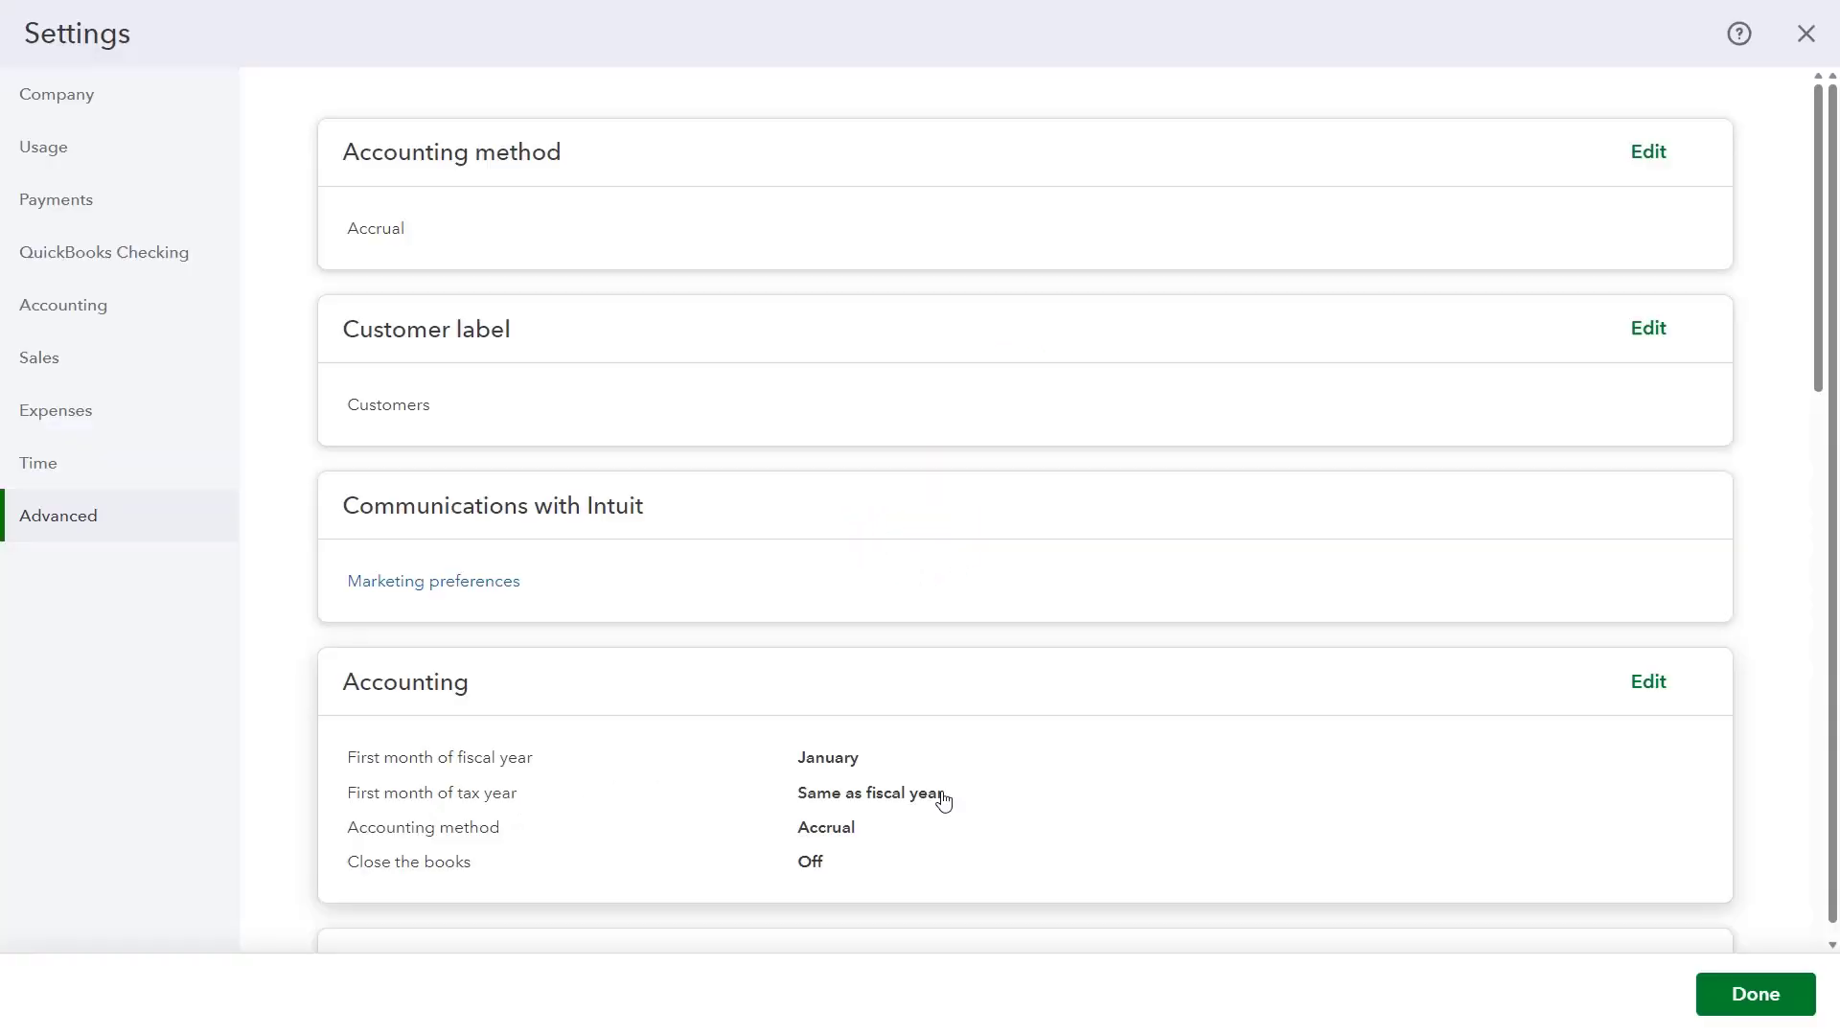
Step: Leave settings, dismiss the sandbox popup, and open the Projects list showing Soccer Camp
left_click(1733, 999)
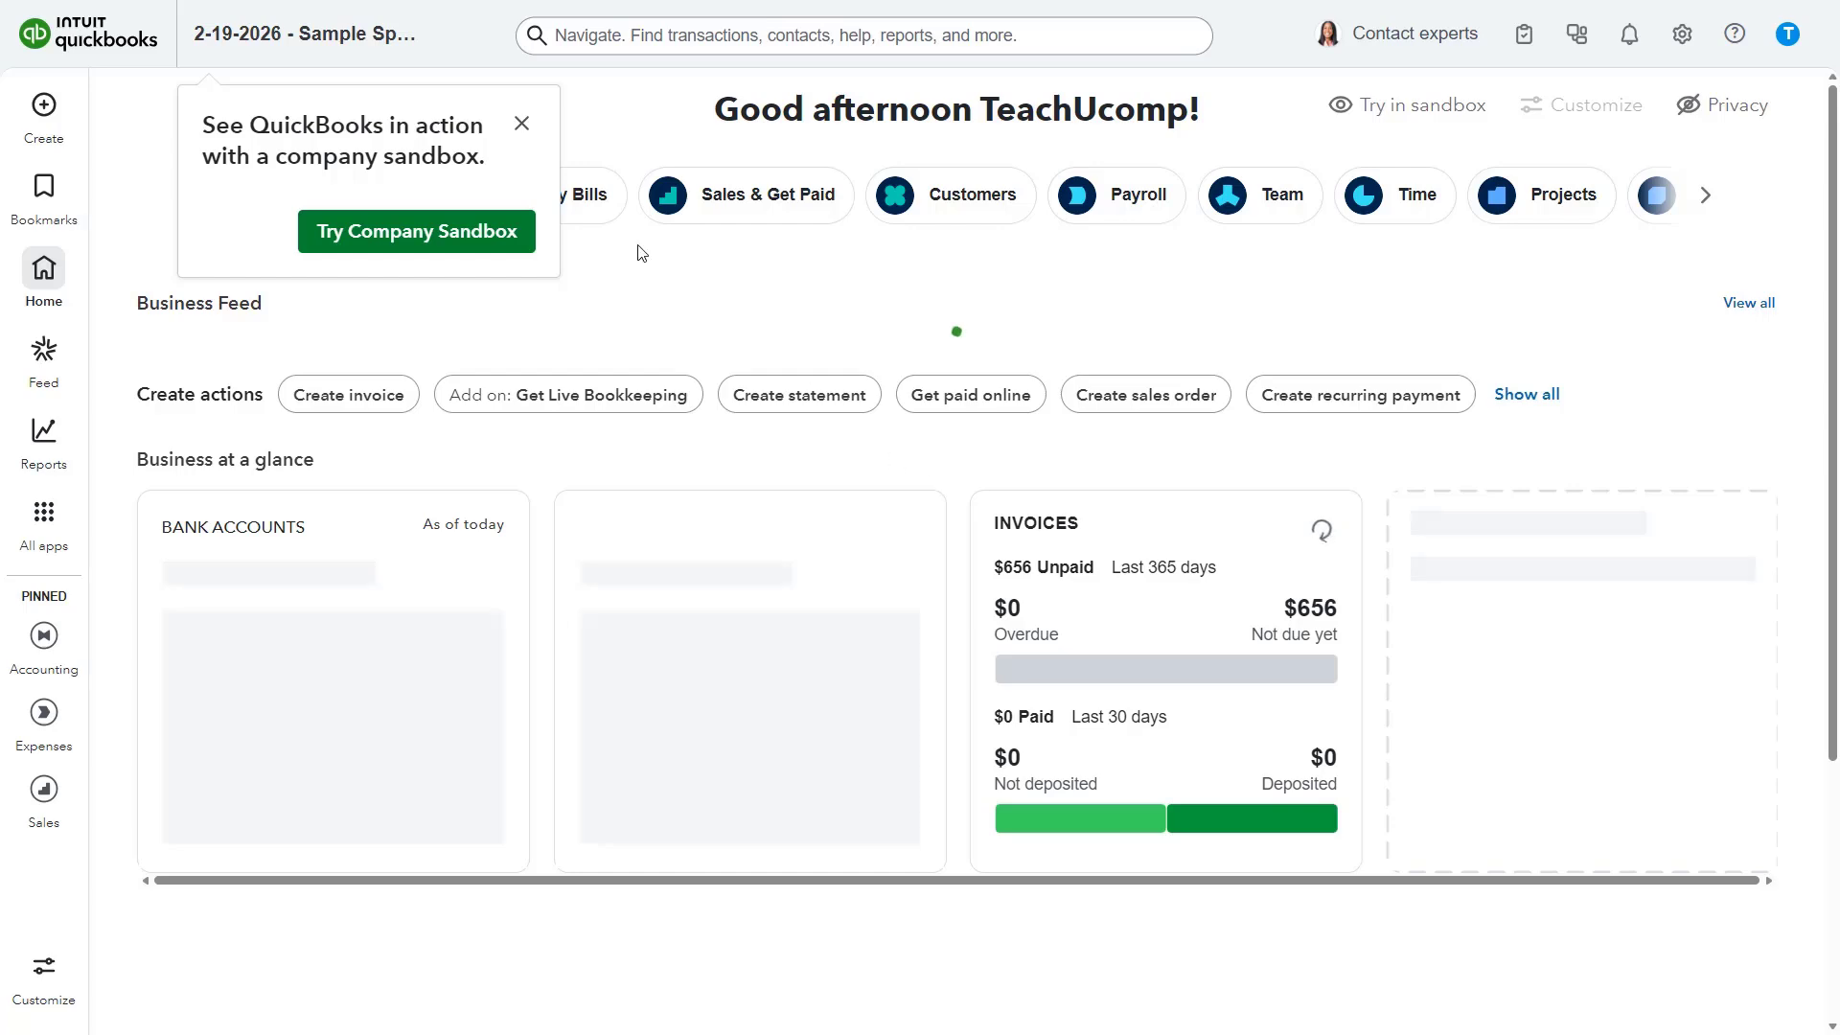
left_click(521, 124)
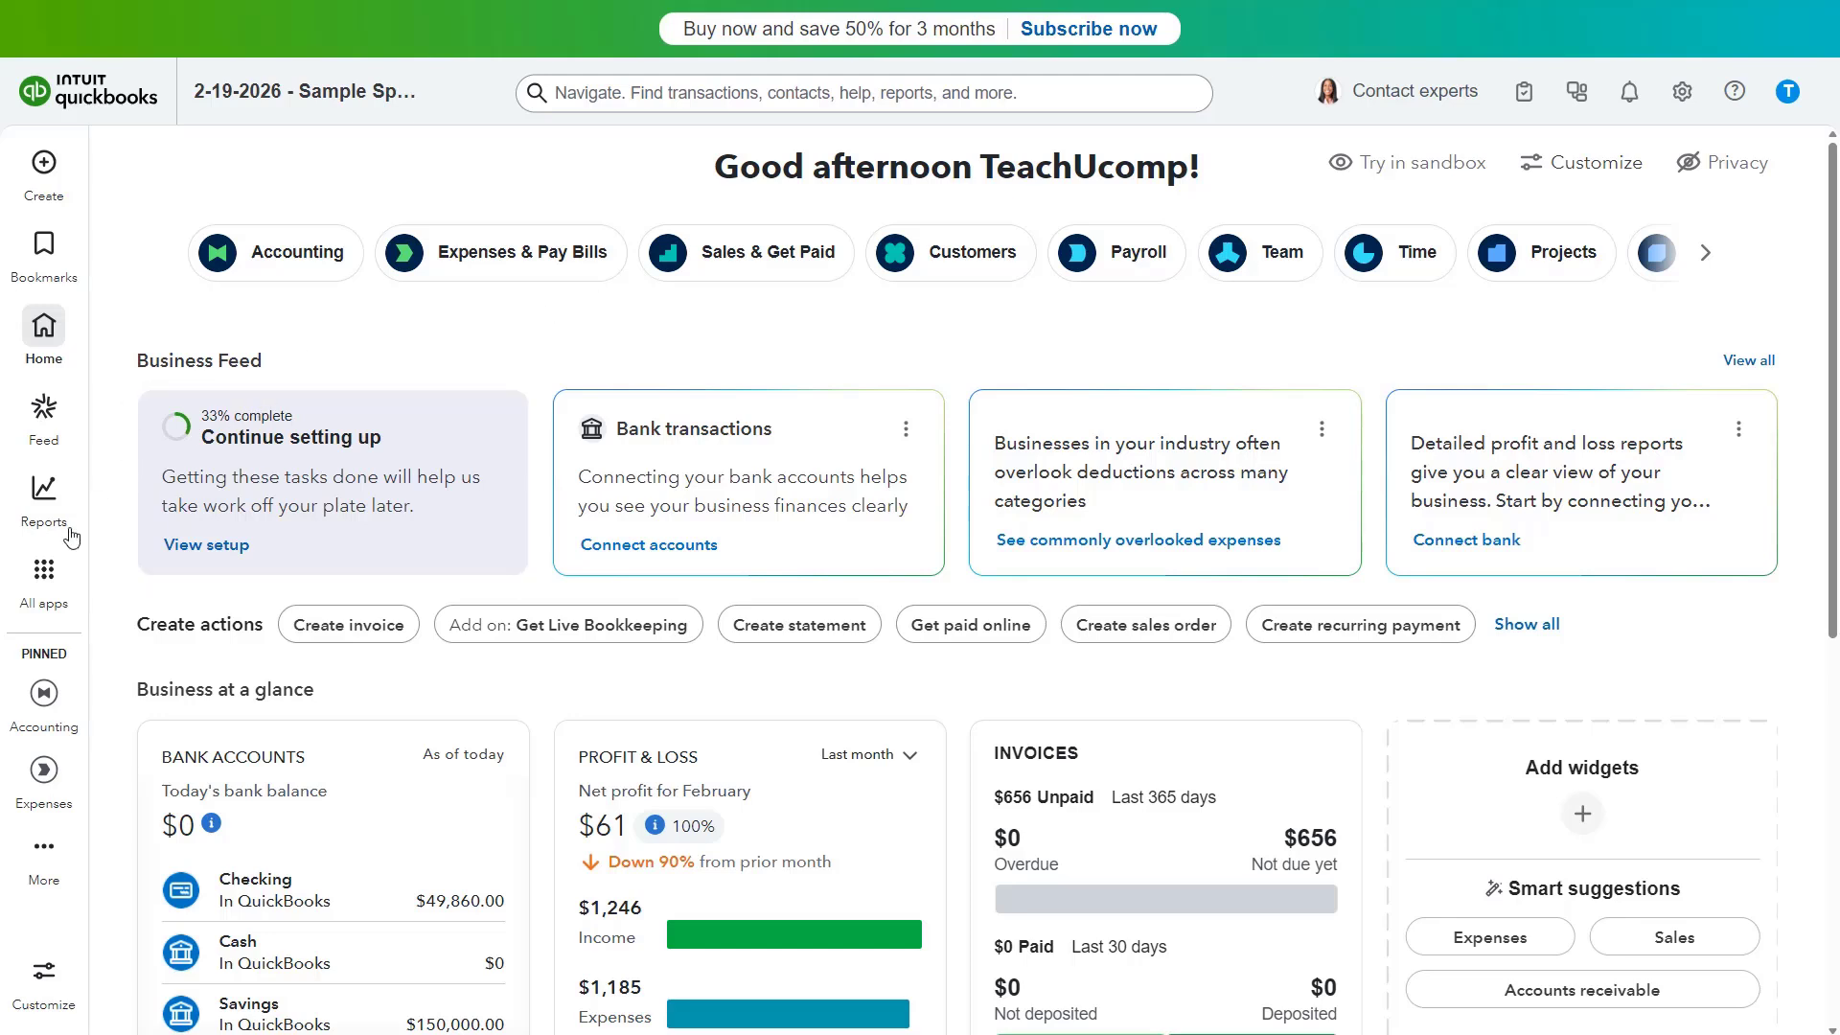
mouse_move(56, 574)
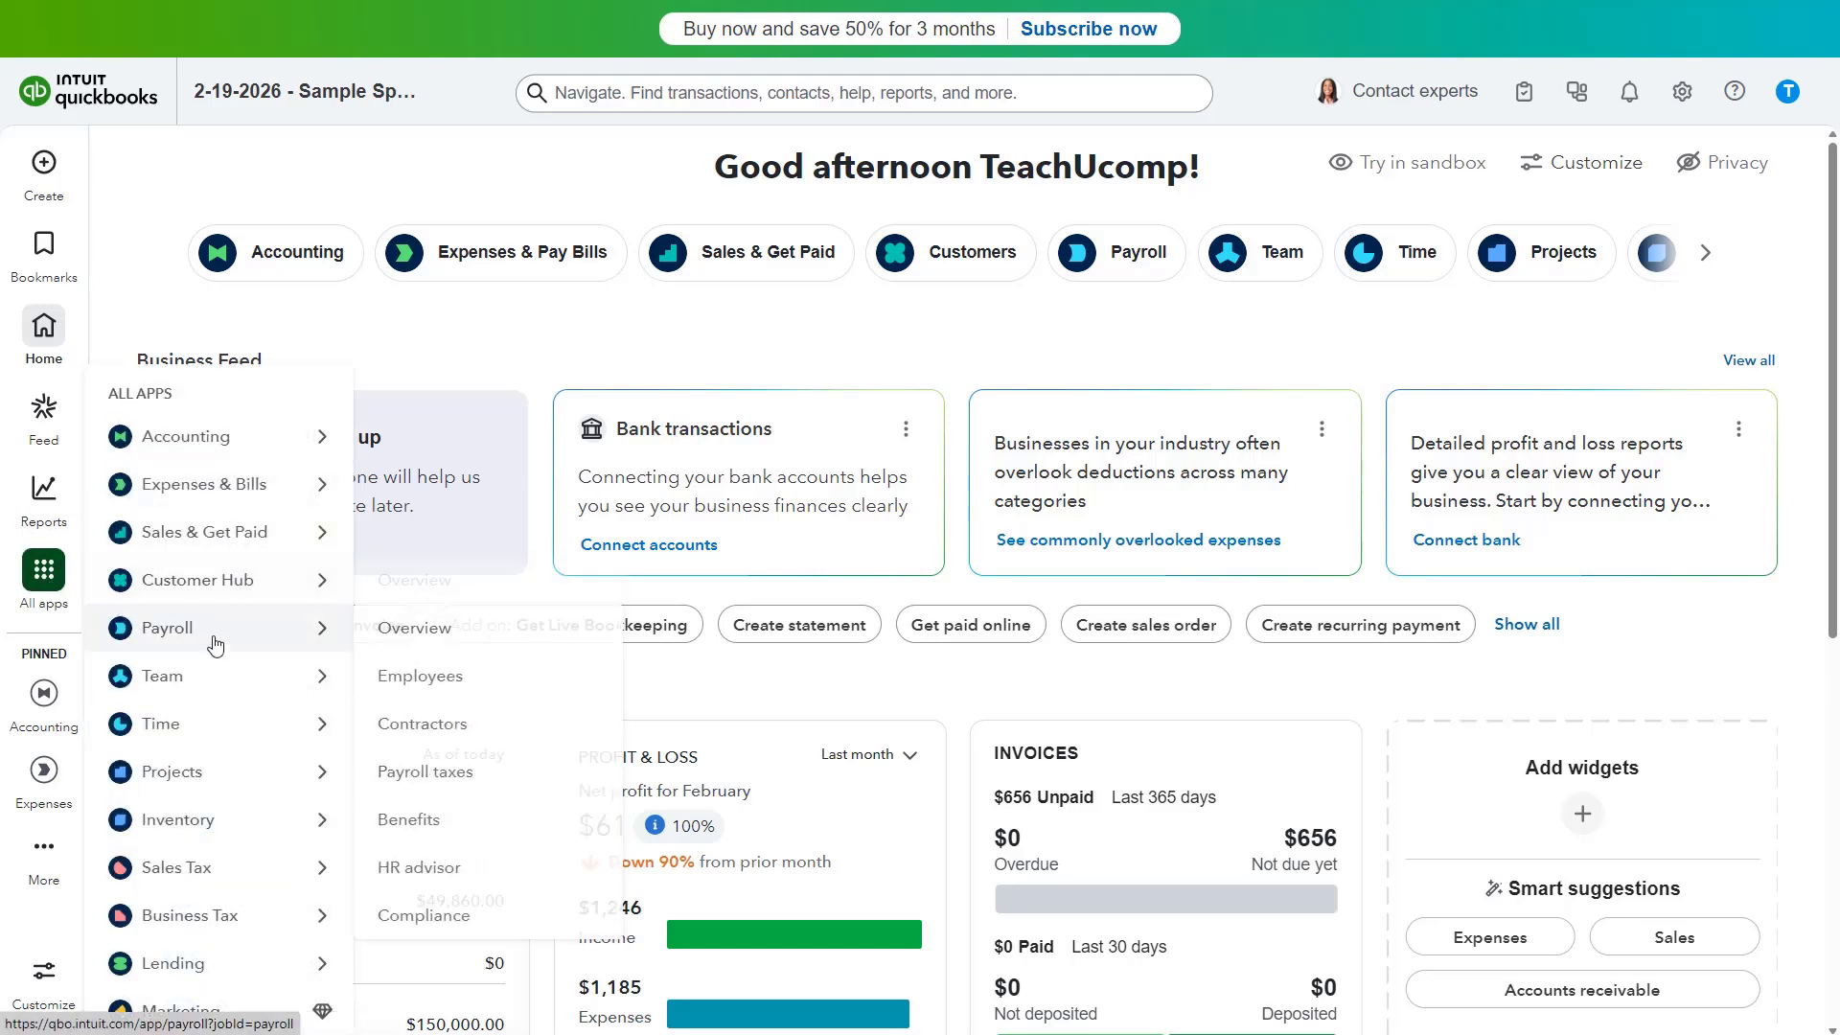
mouse_move(245, 778)
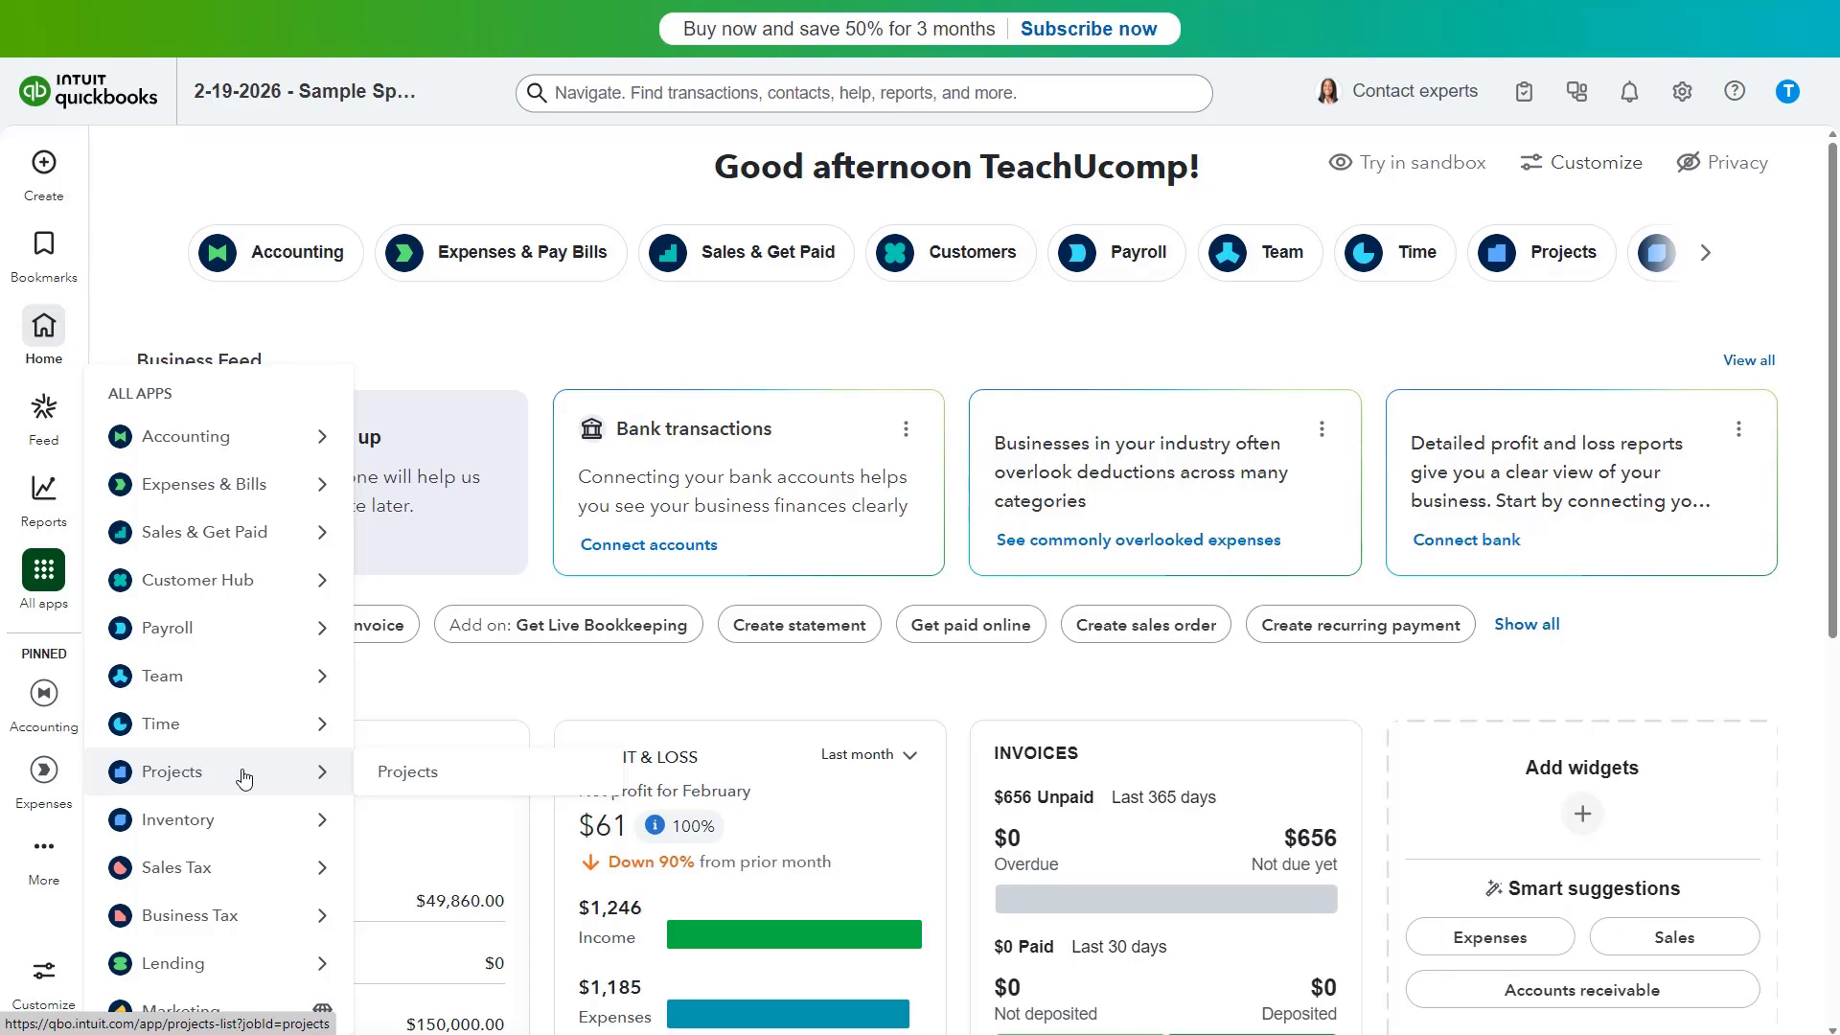
left_click(397, 774)
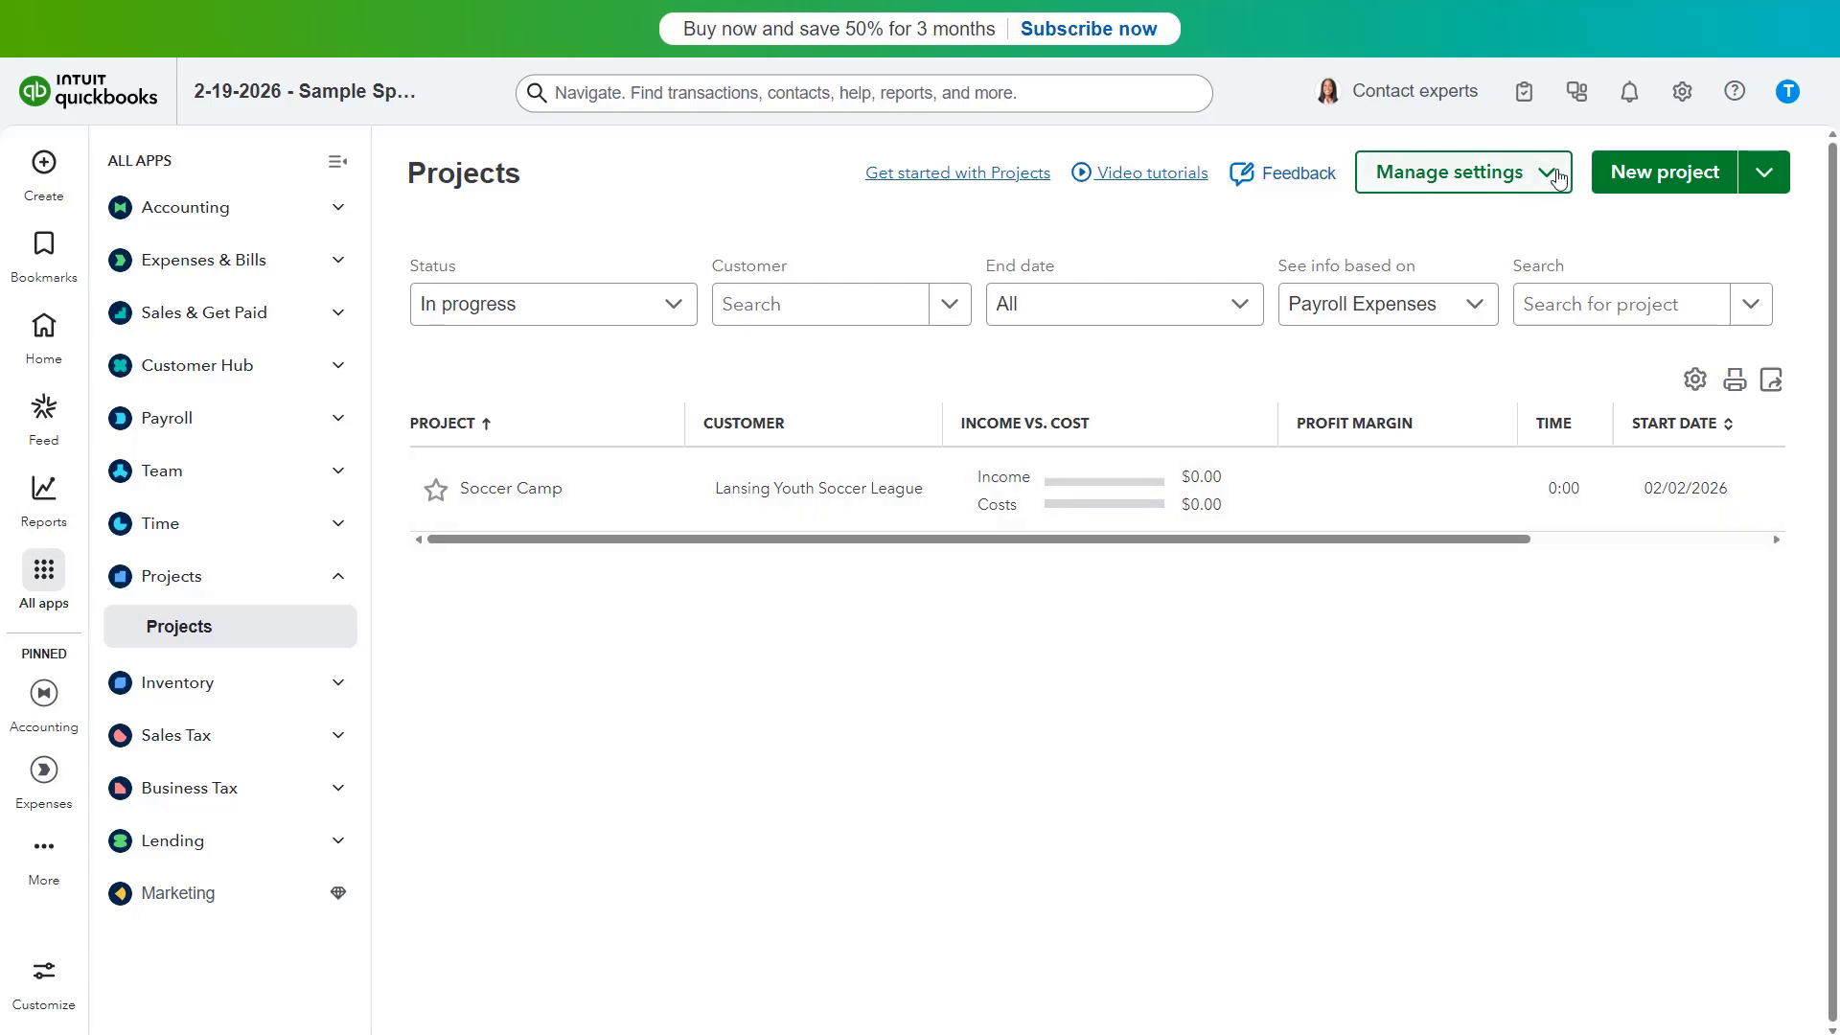
Step: Start a new project named Football Conditioning Camp for customer EL Sports Complex
left_click(1641, 174)
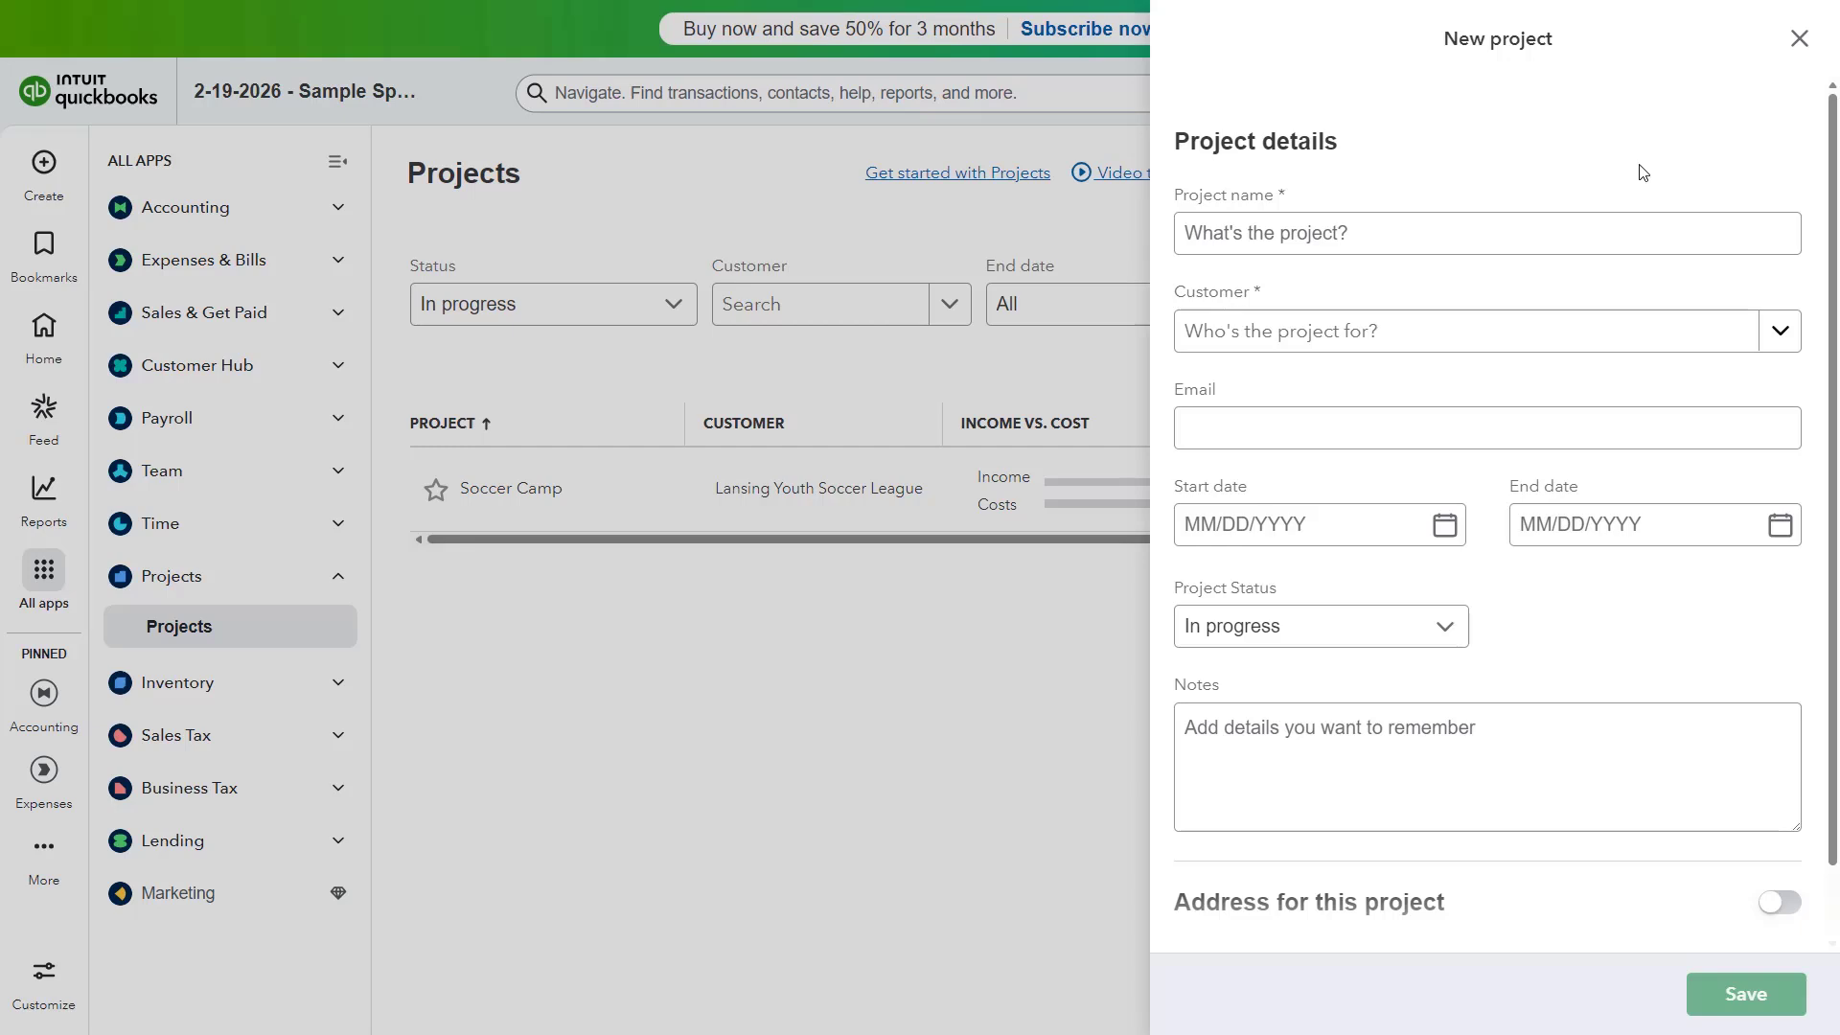
left_click(1346, 228)
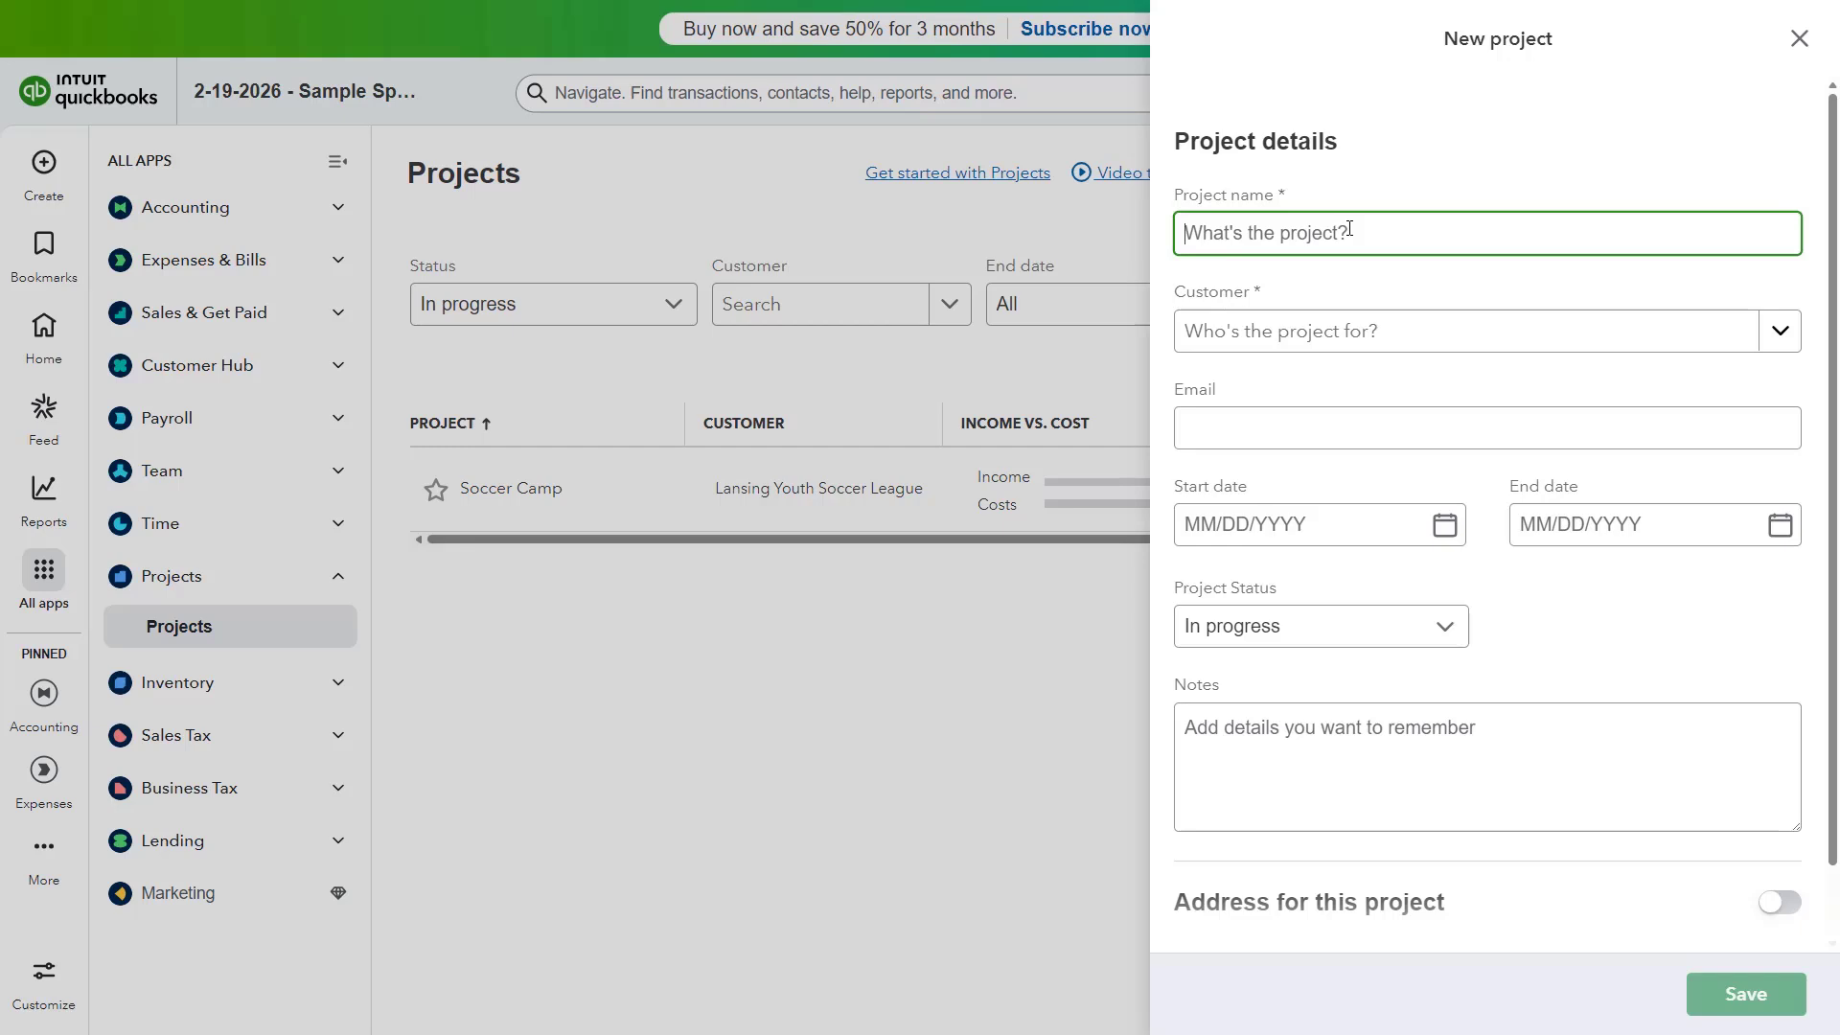
type("Football Conditioning Camp")
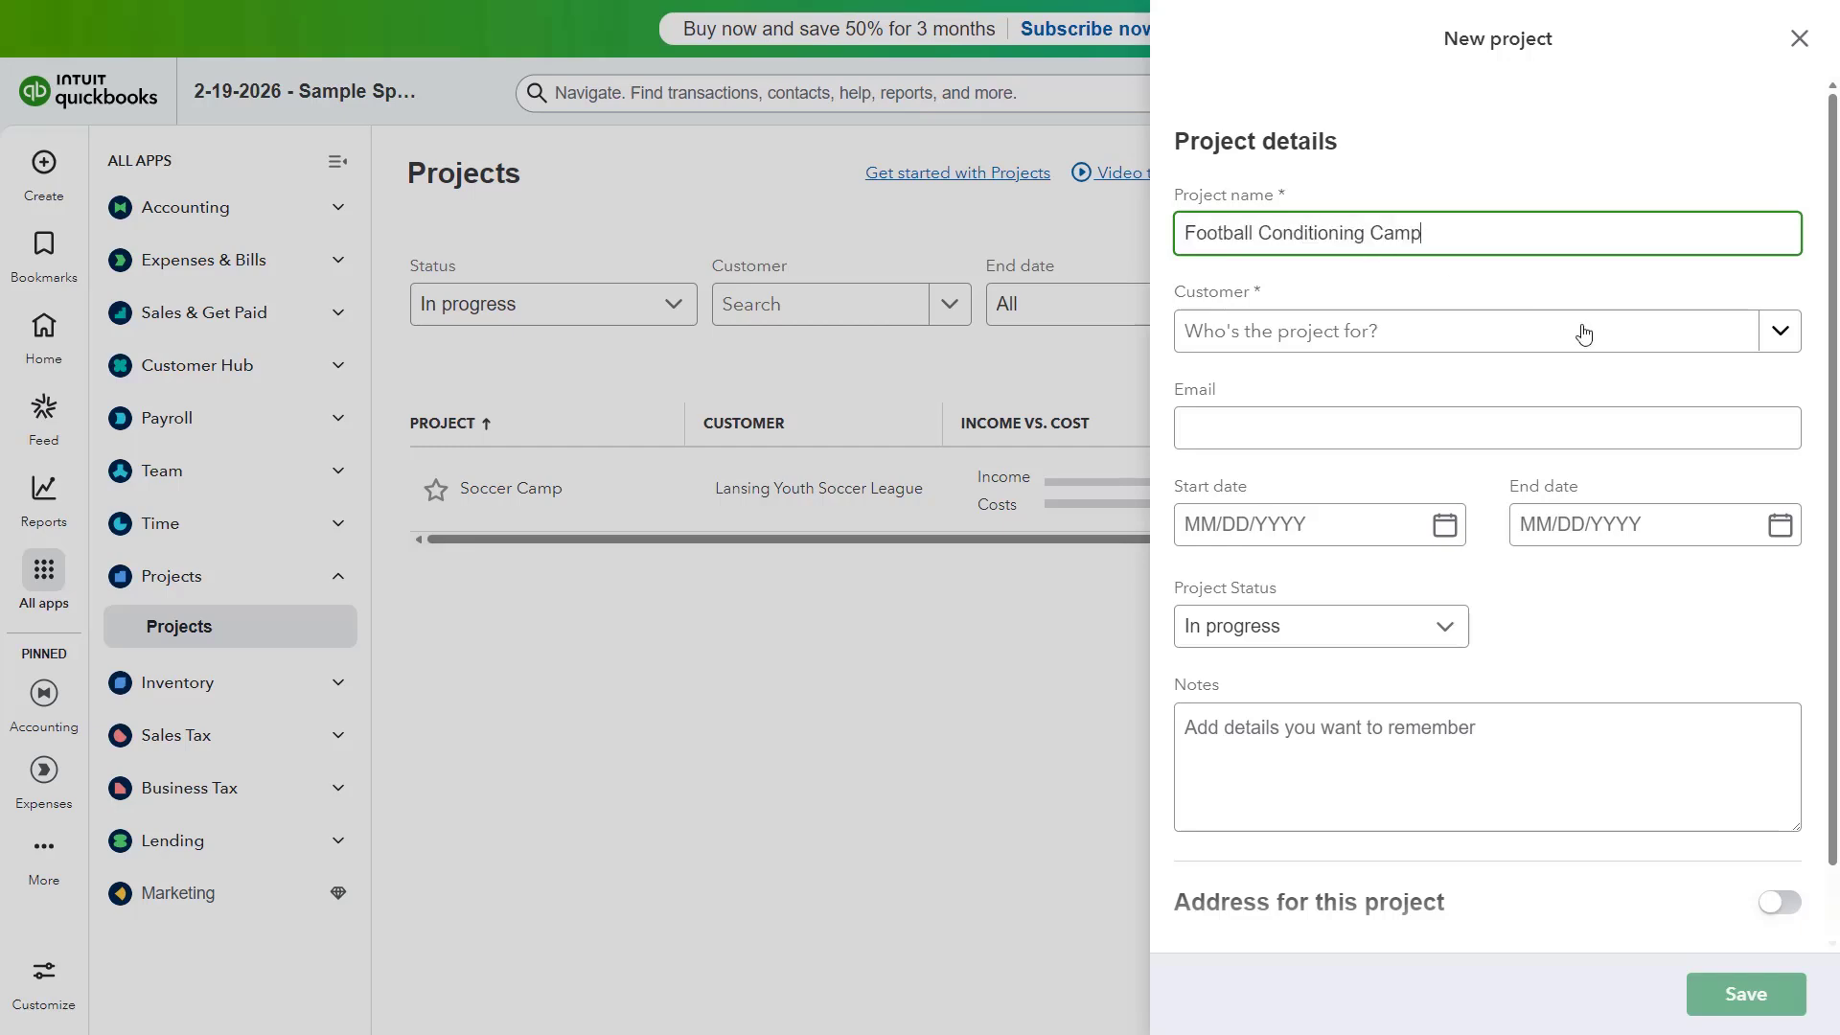
left_click(1796, 343)
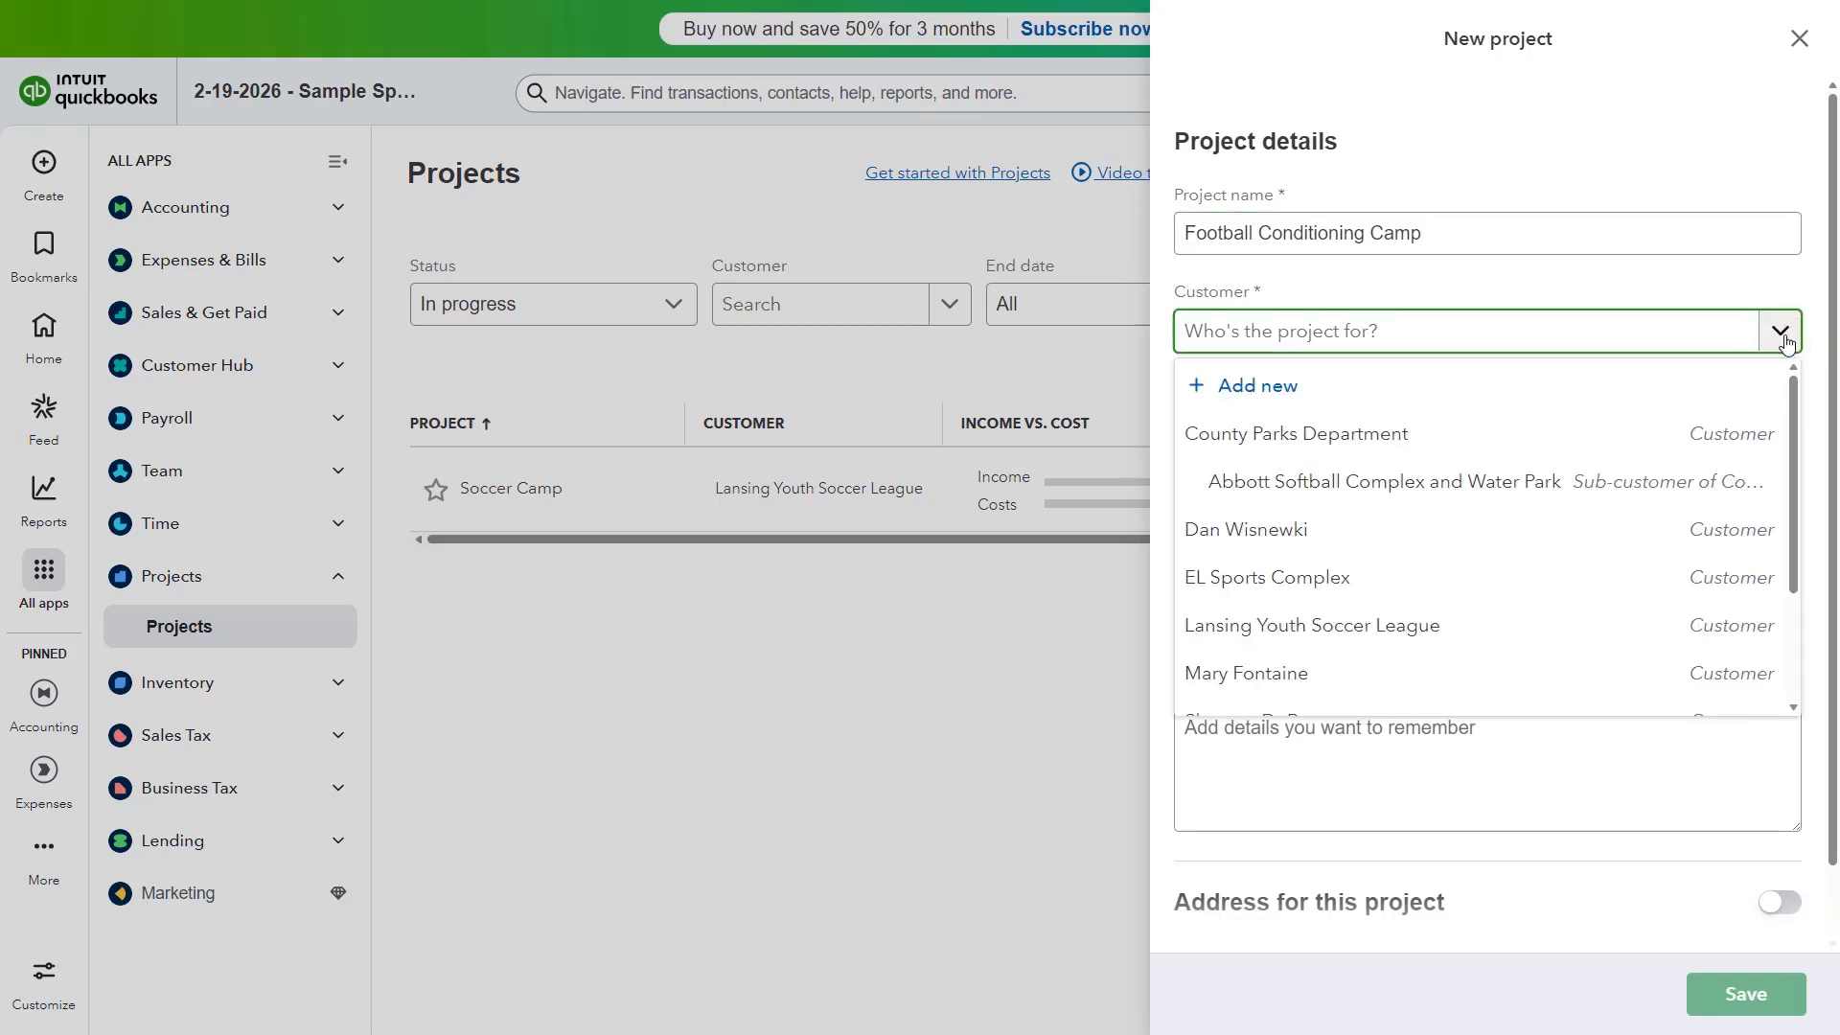
left_click(1394, 585)
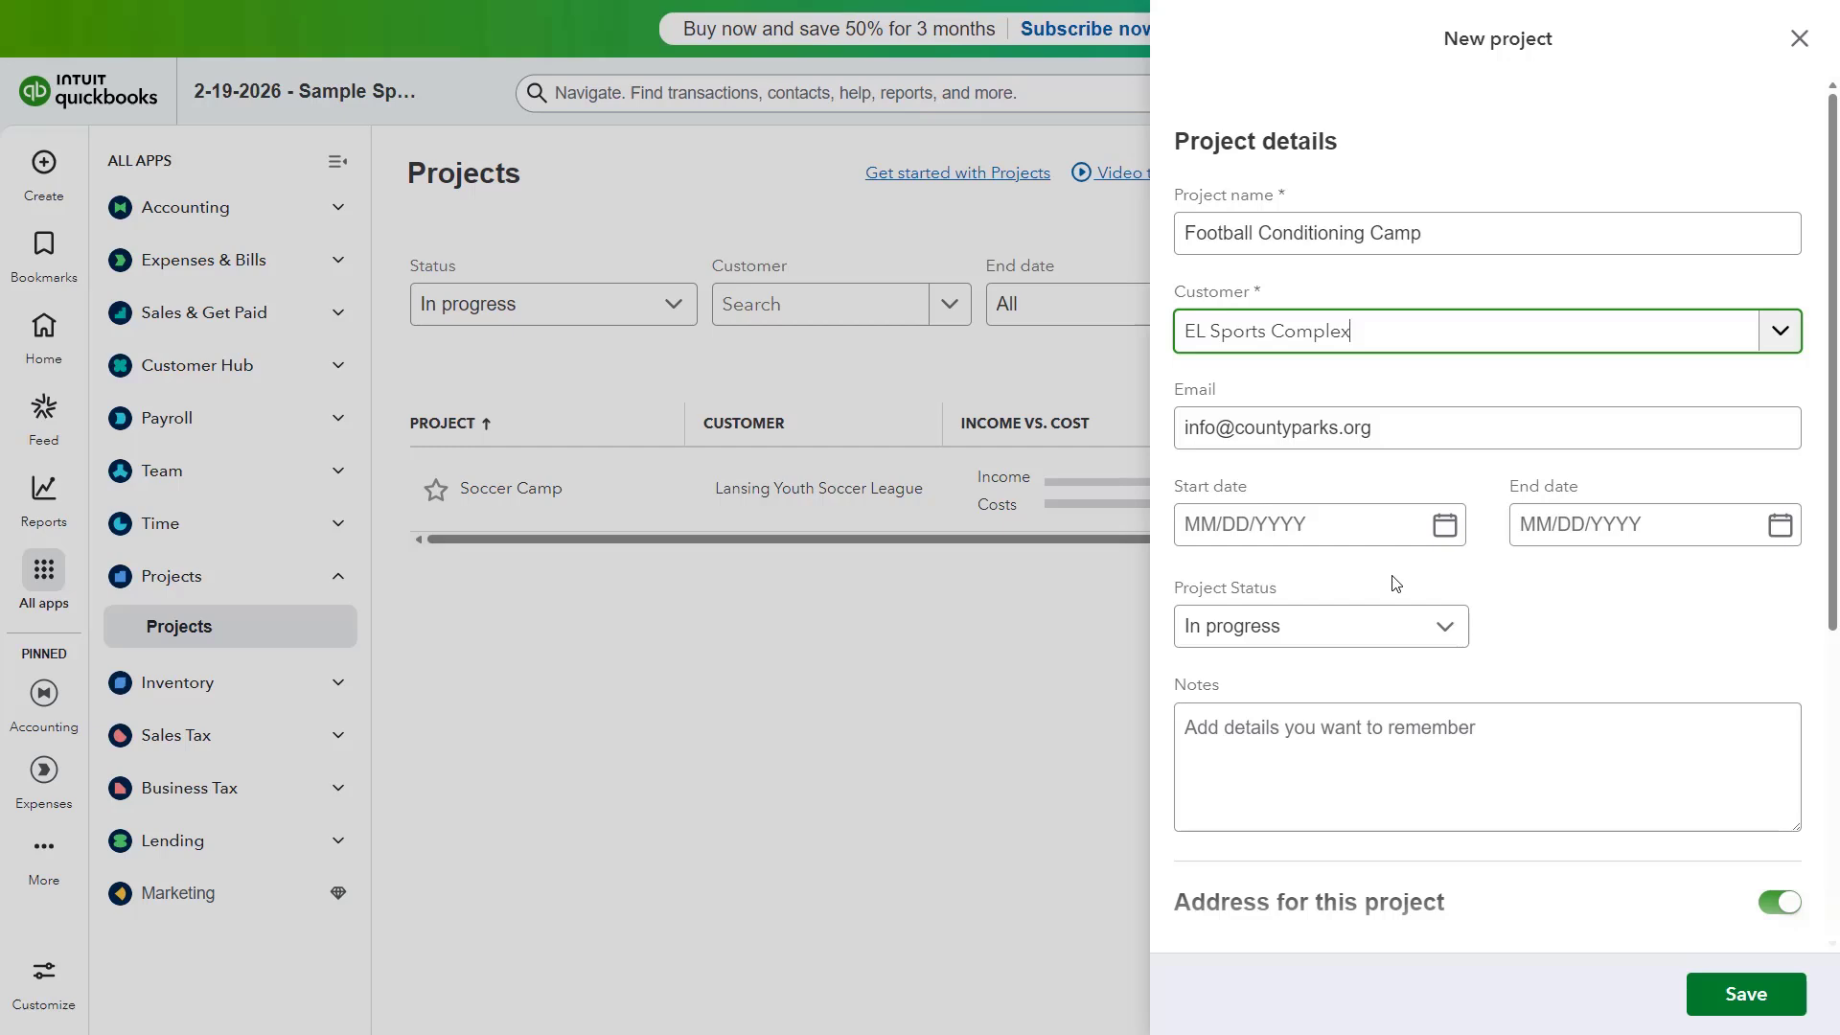
left_click(1423, 433)
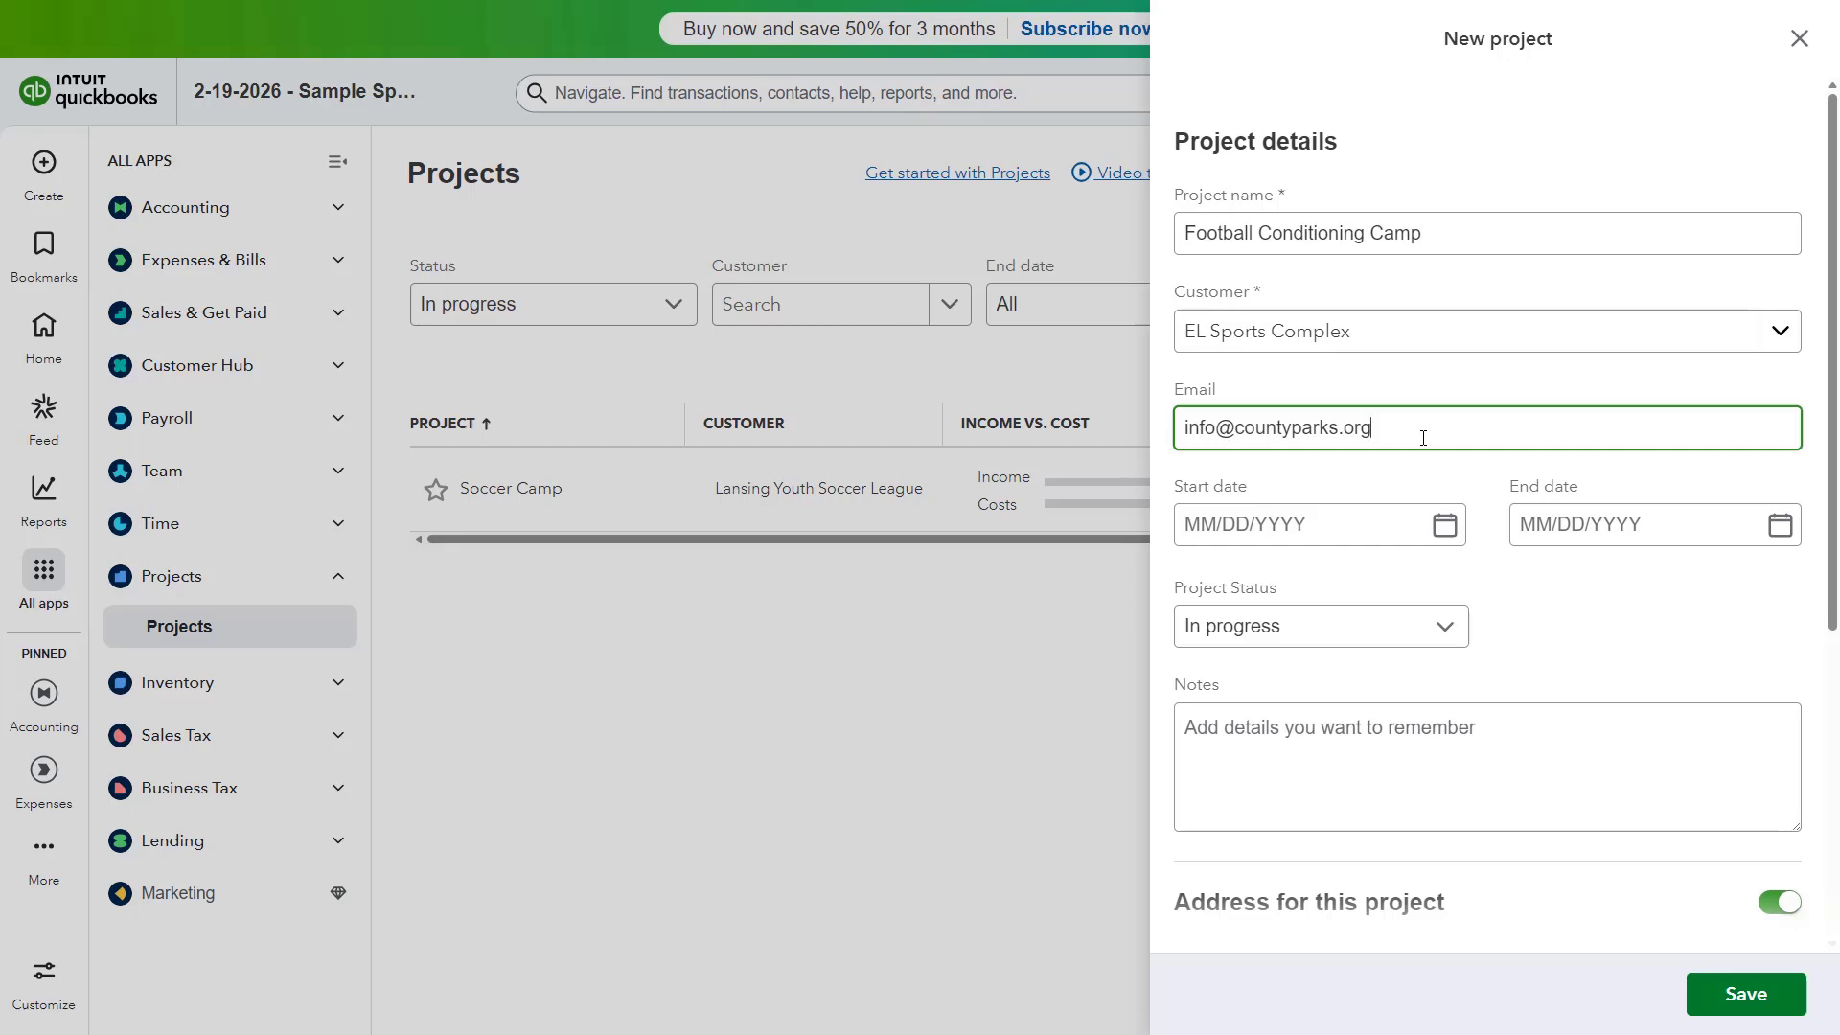
Step: Set the project dates to 03/16/2026 through 03/20/2026 and keep status In progress
left_click(1445, 526)
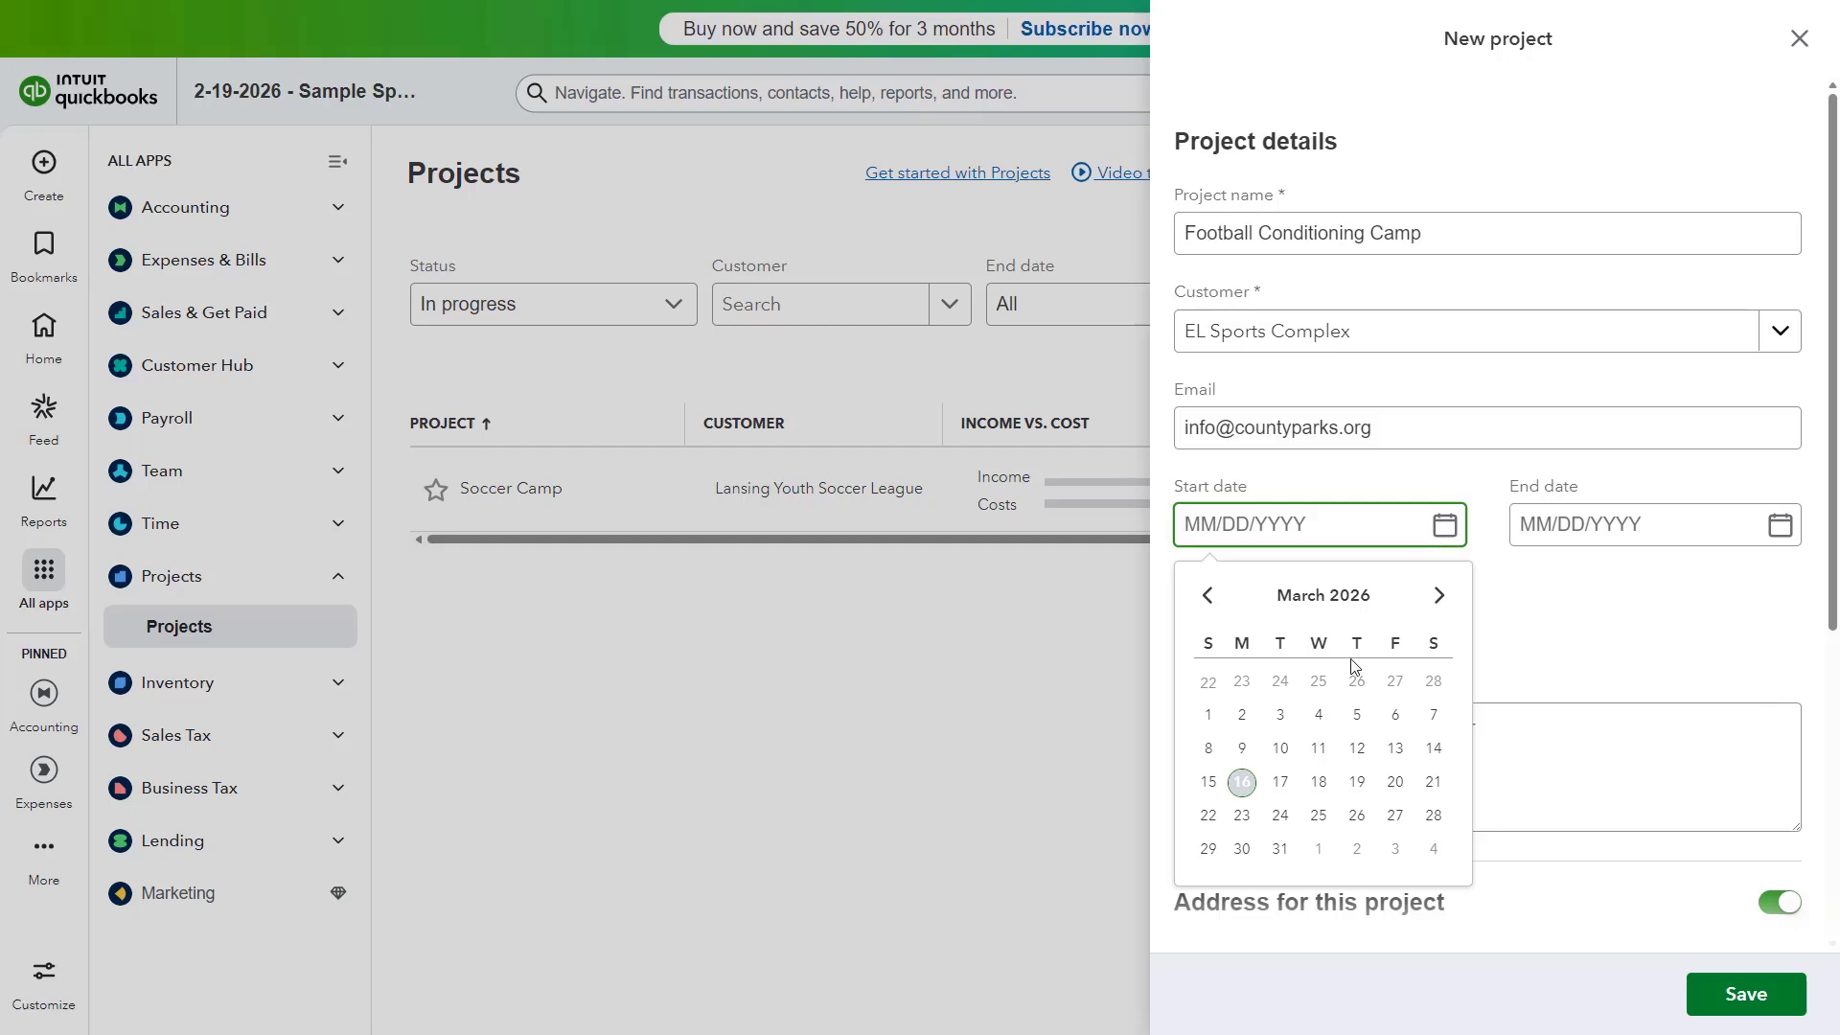
left_click(1242, 782)
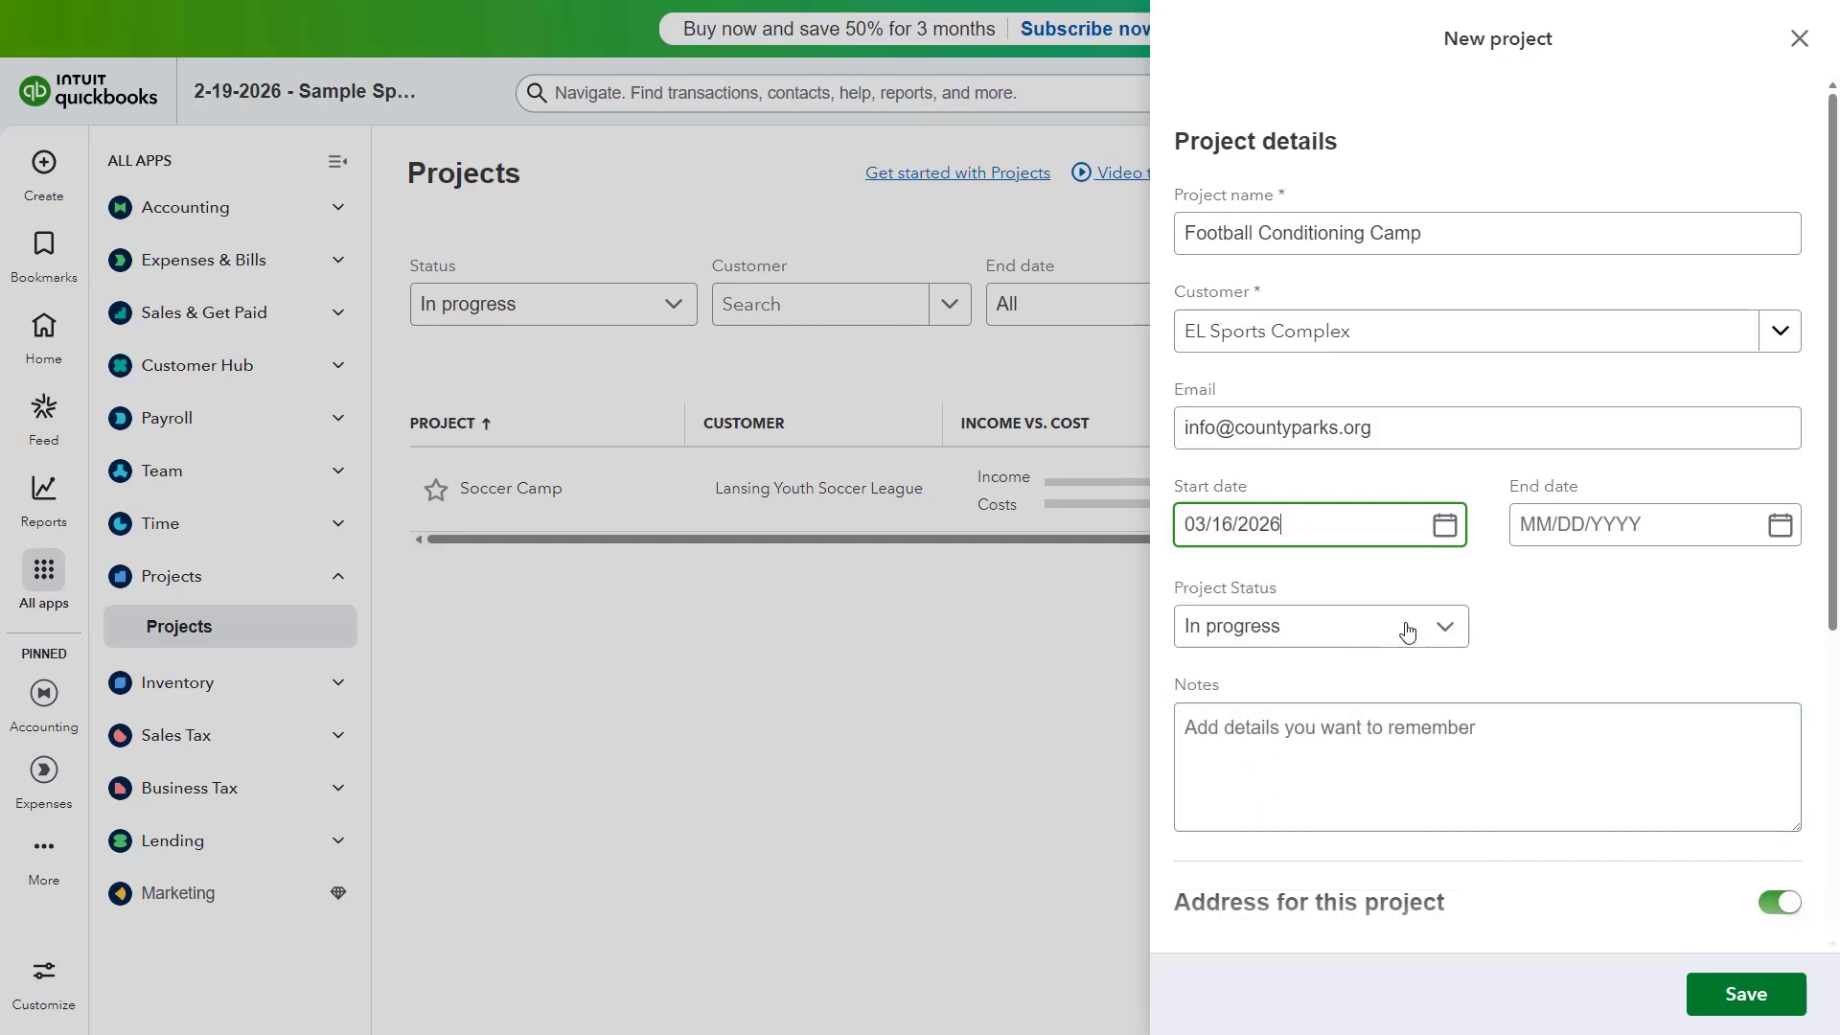
left_click(1779, 526)
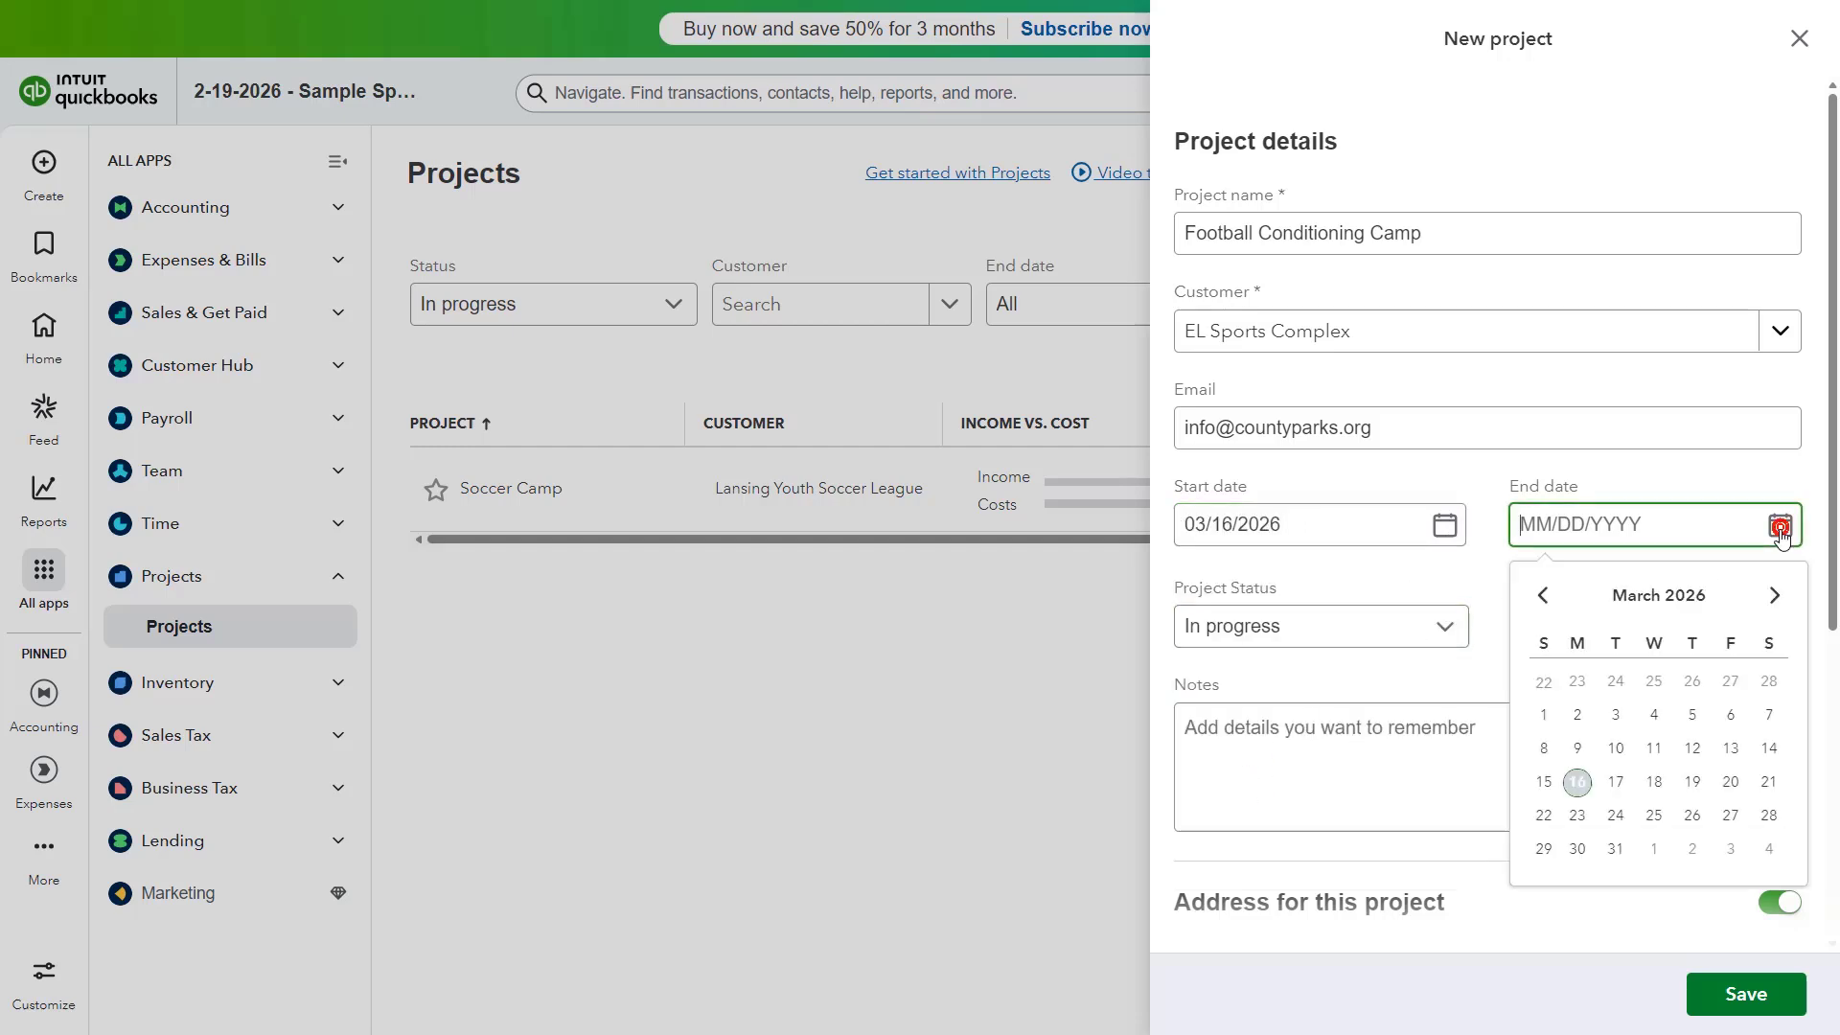
left_click(1731, 782)
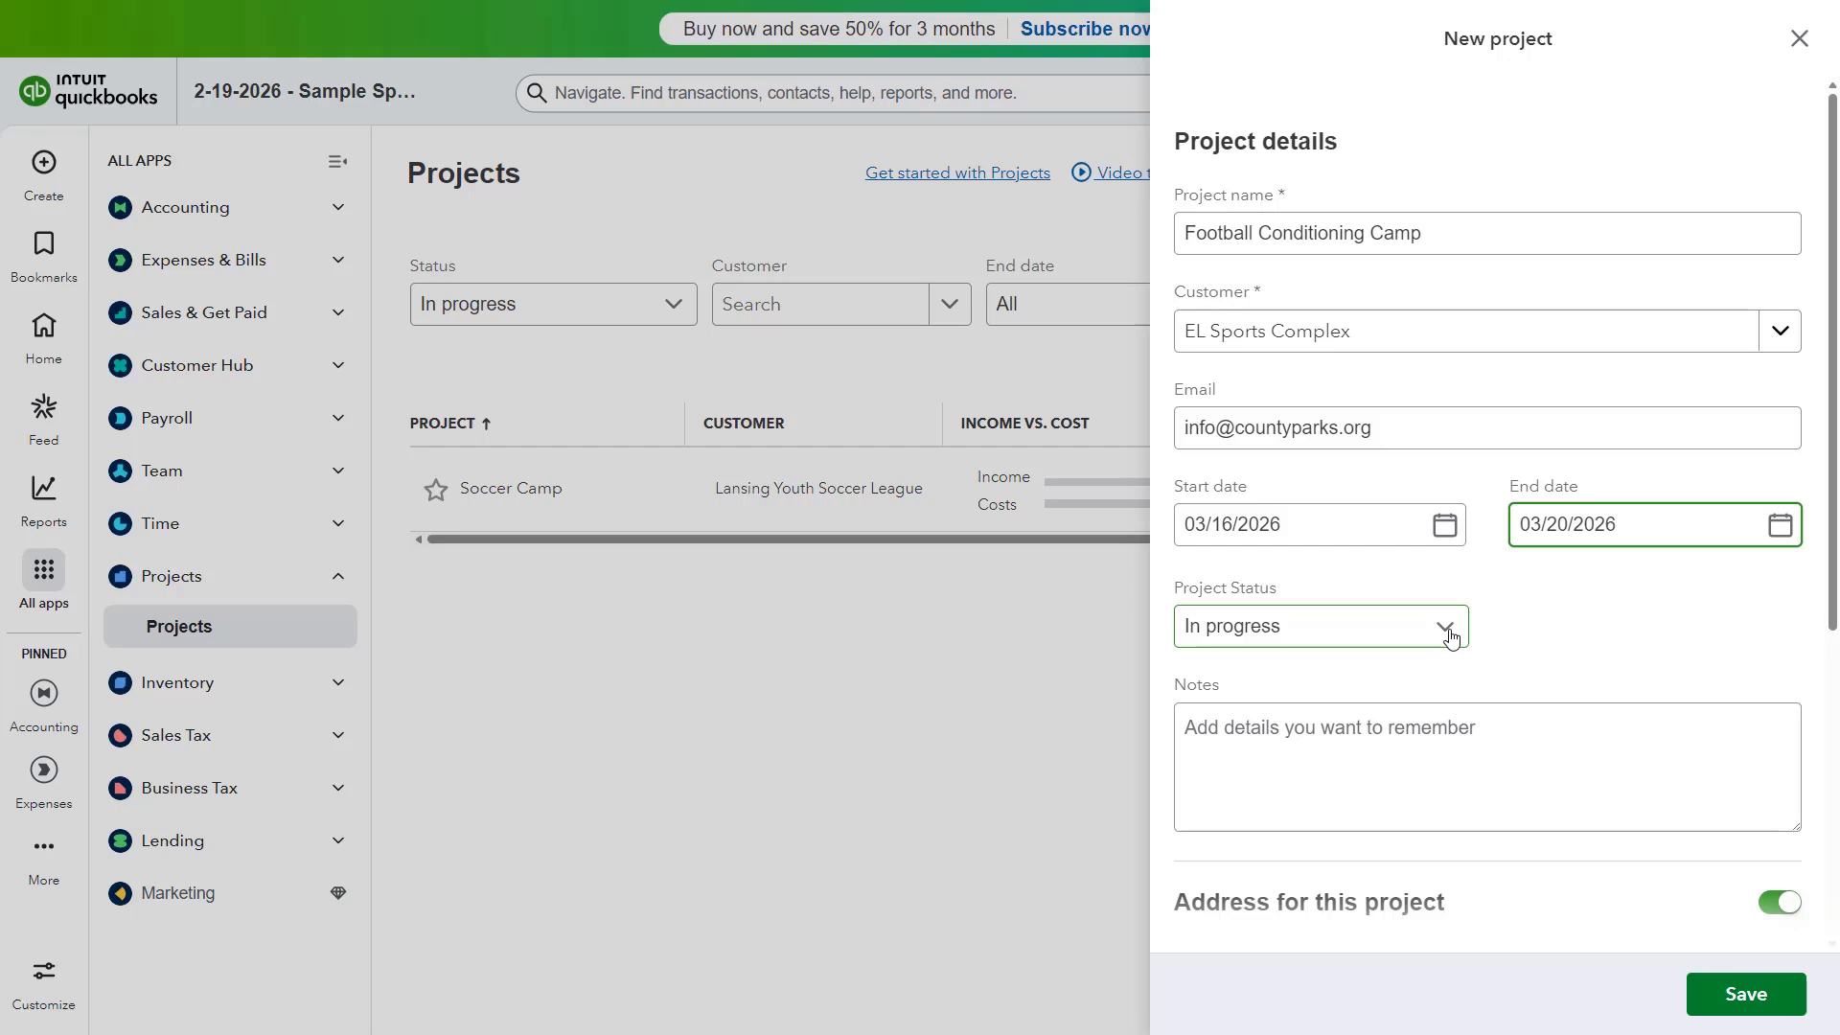
left_click(1446, 629)
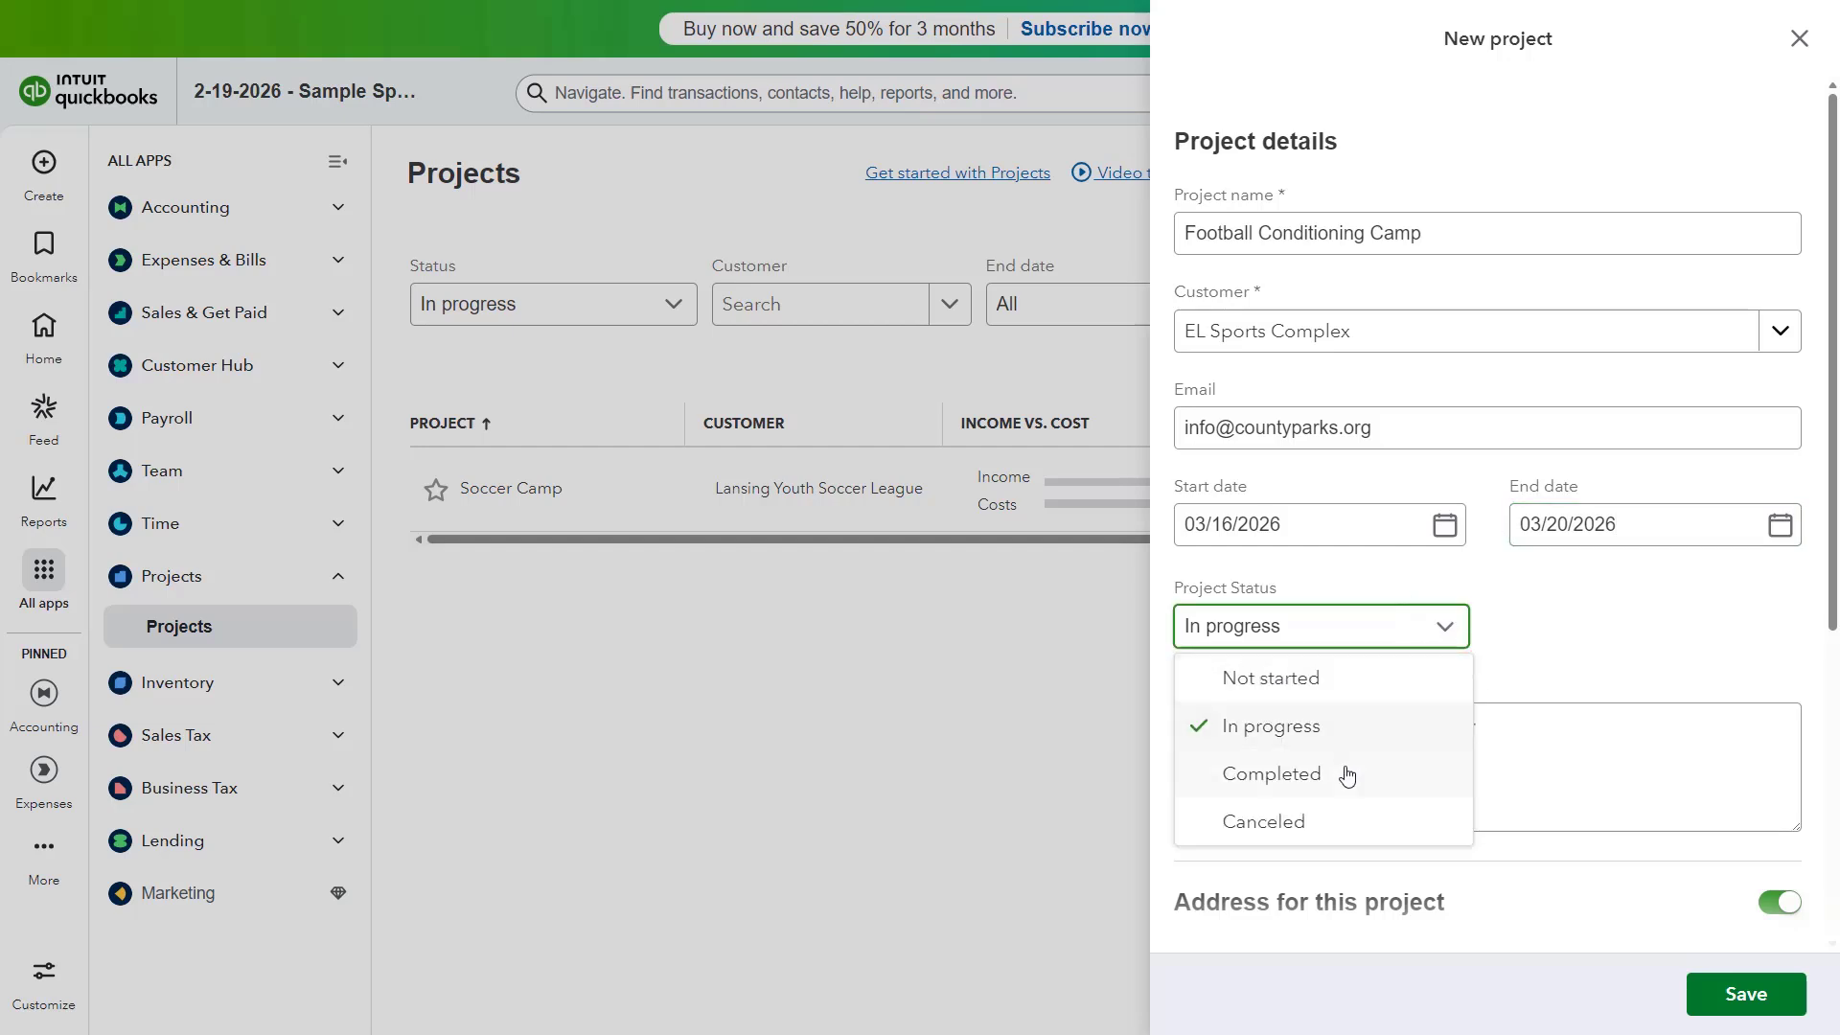
left_click(1338, 727)
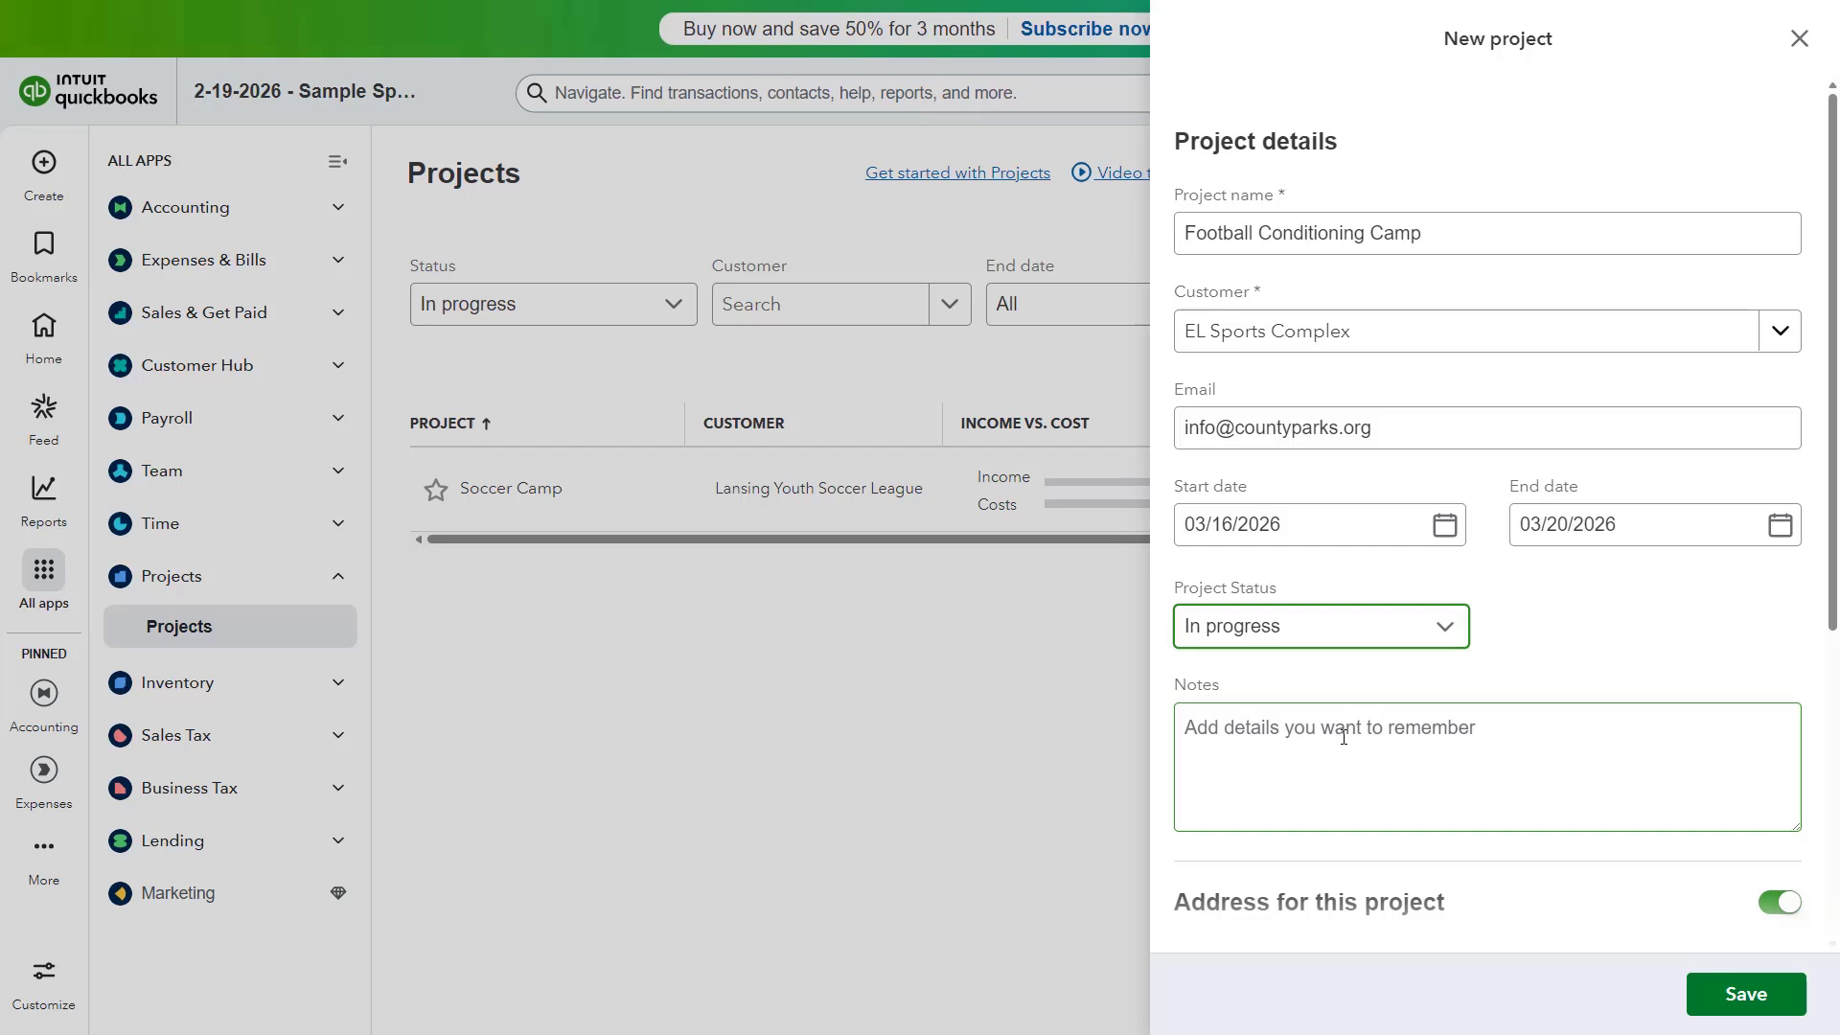
left_click(1344, 737)
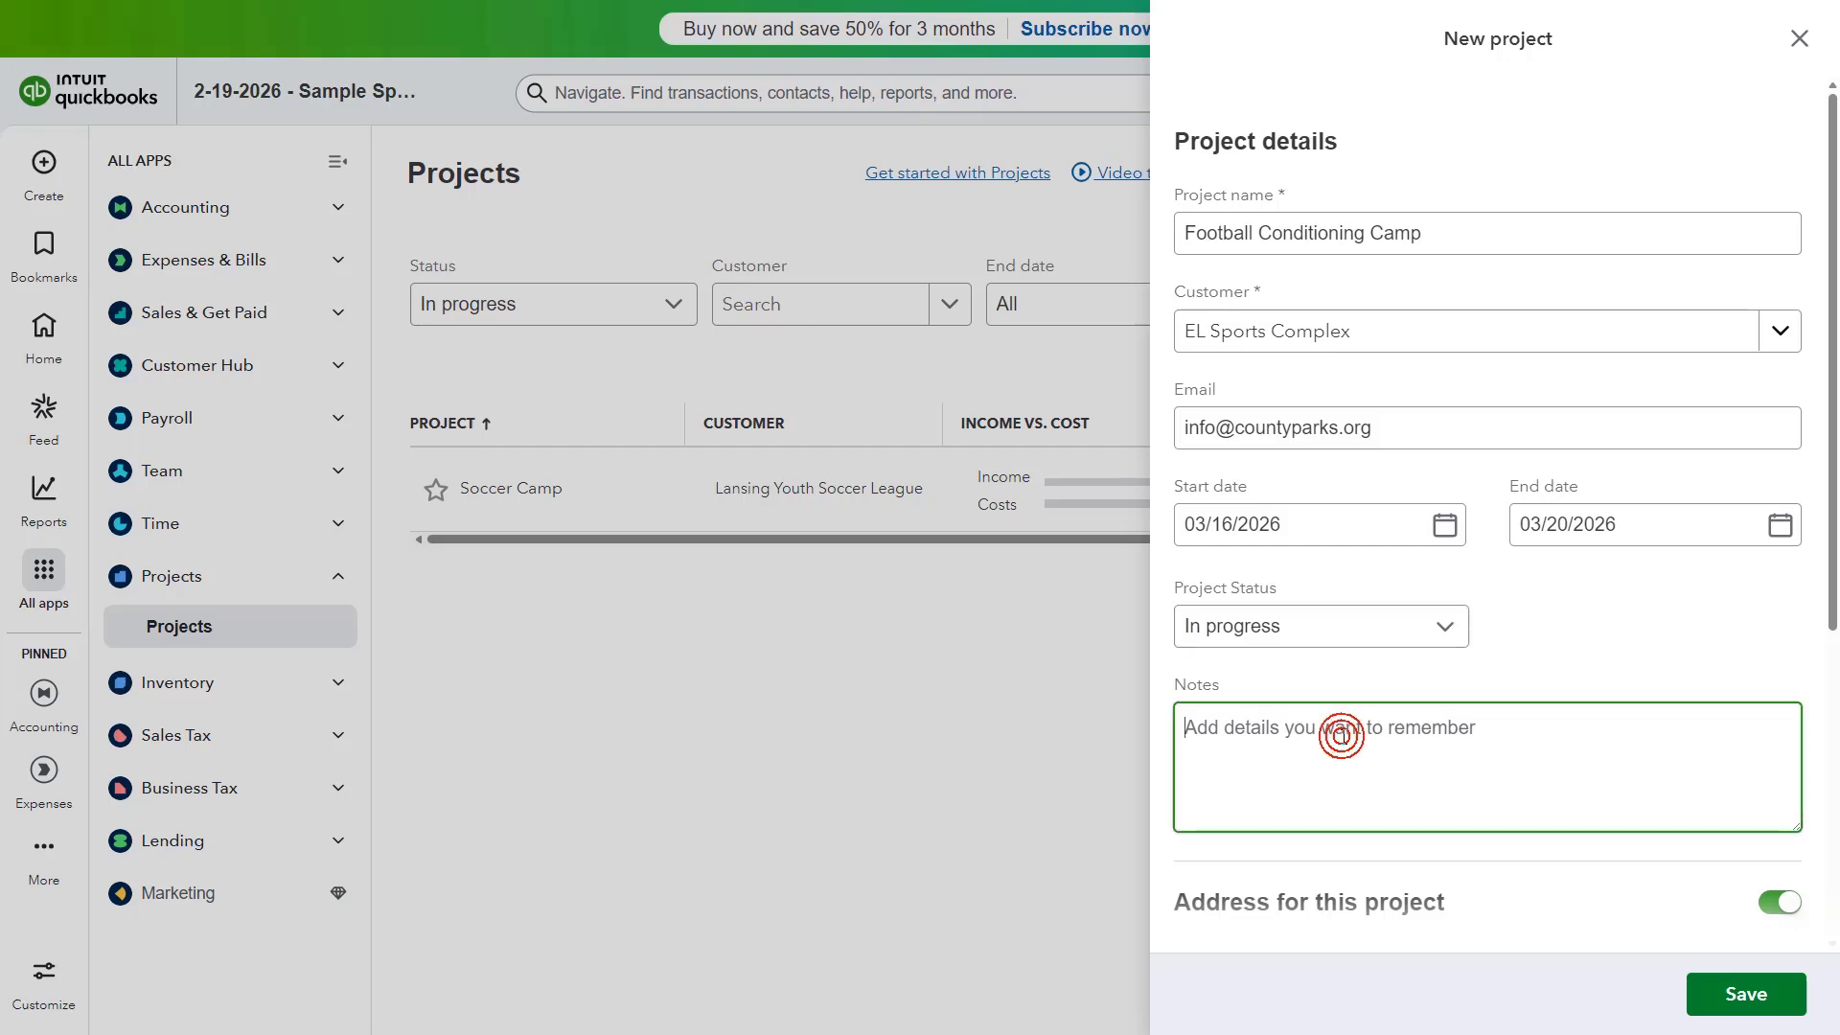
scroll(1344, 737, "down", 4)
scroll(1344, 737, "down", 1)
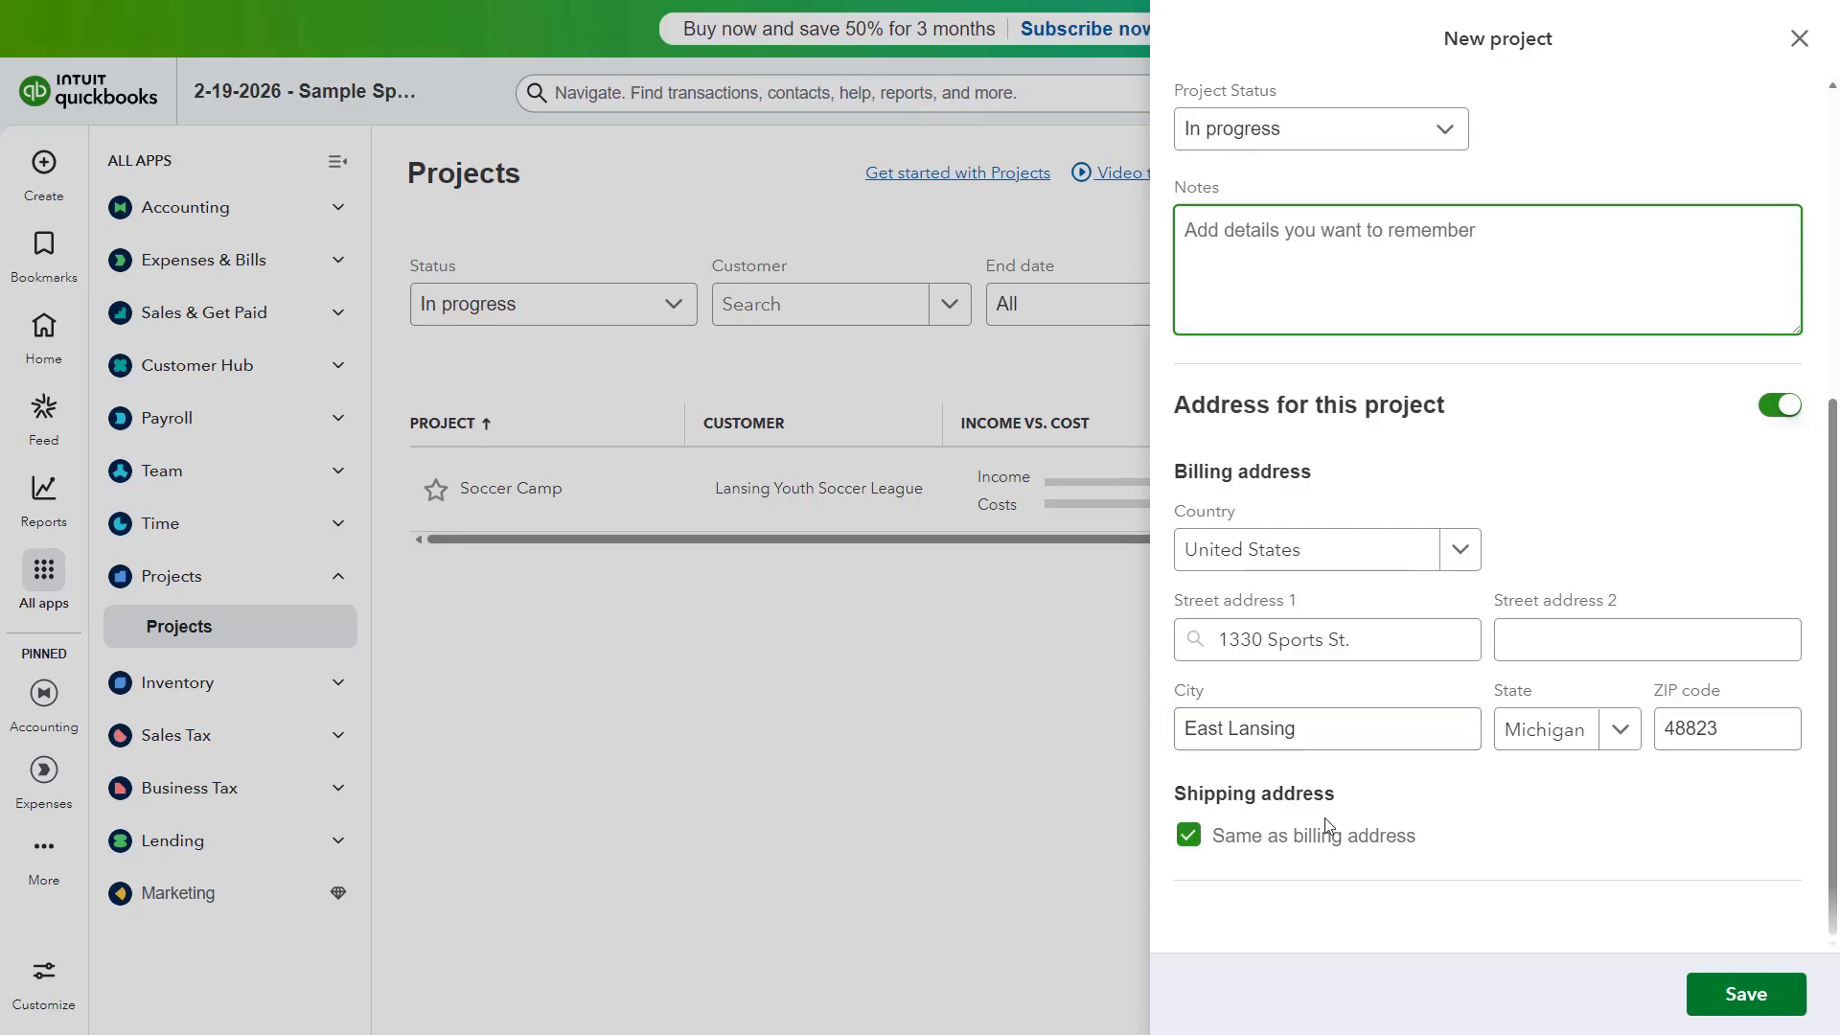
left_click(1198, 841)
left_click(1198, 840)
scroll(1204, 821, "down", 1)
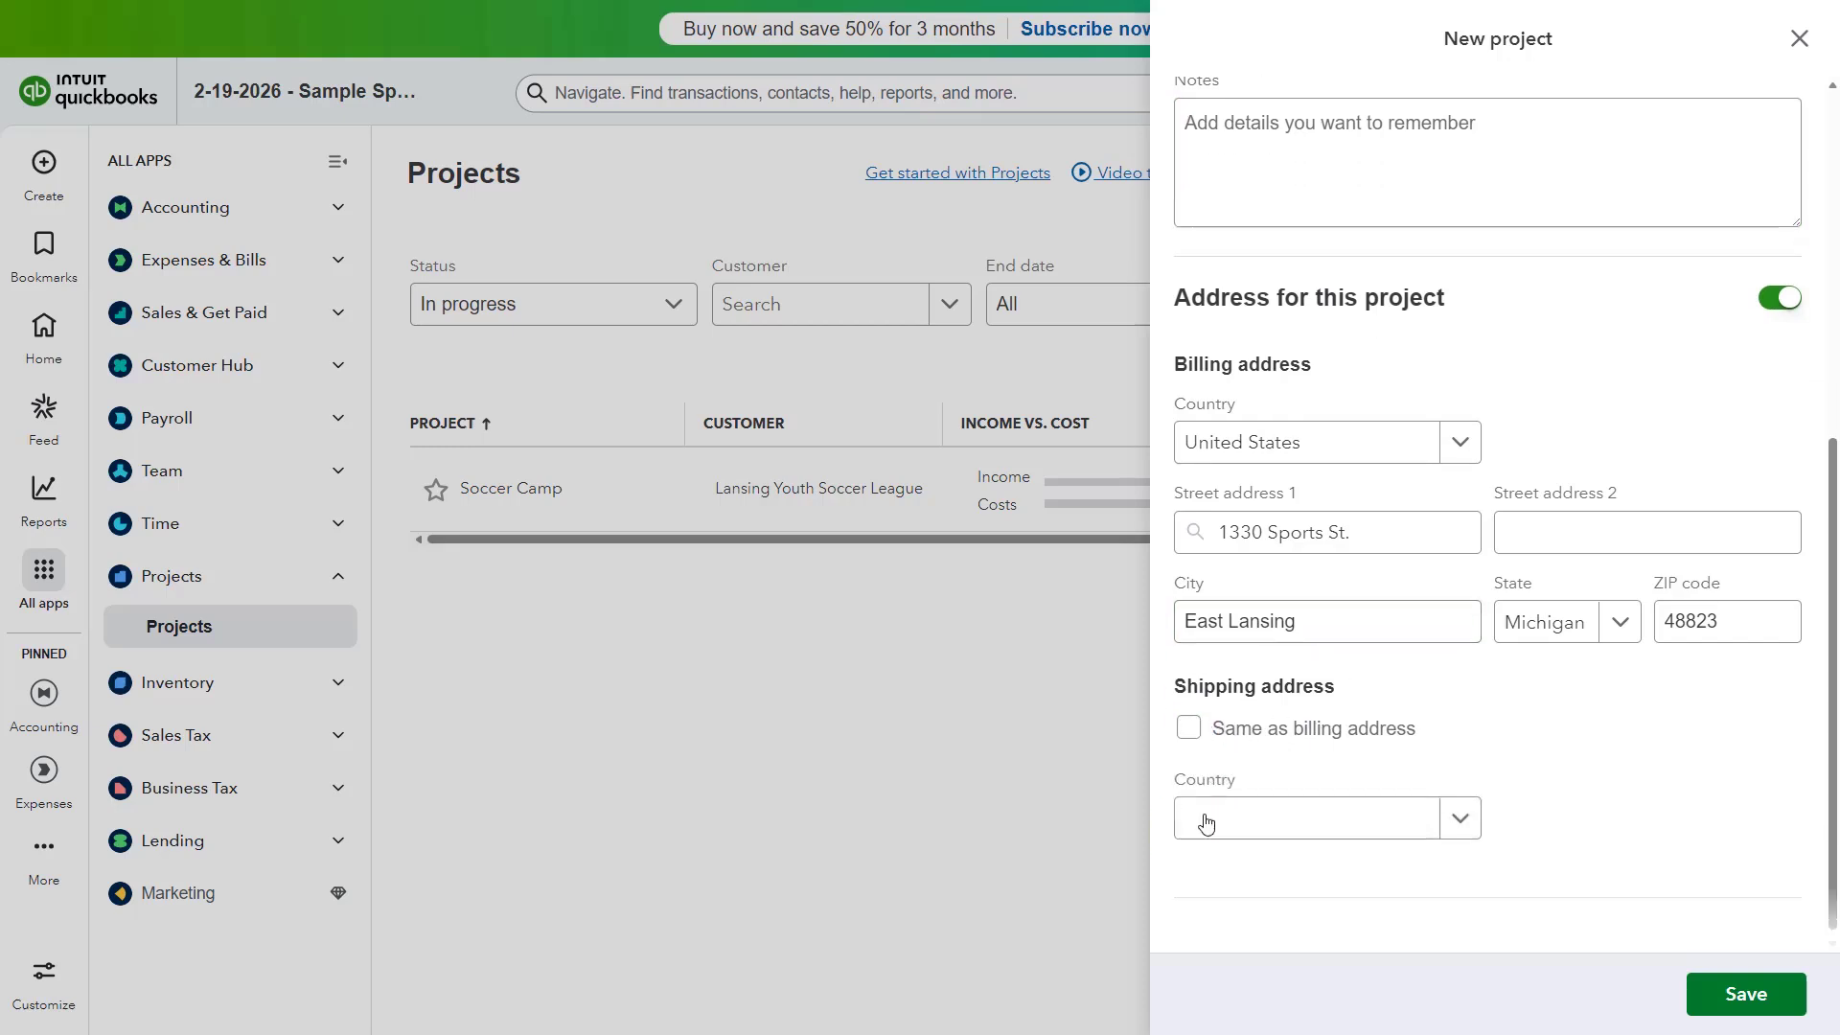
left_click(1194, 711)
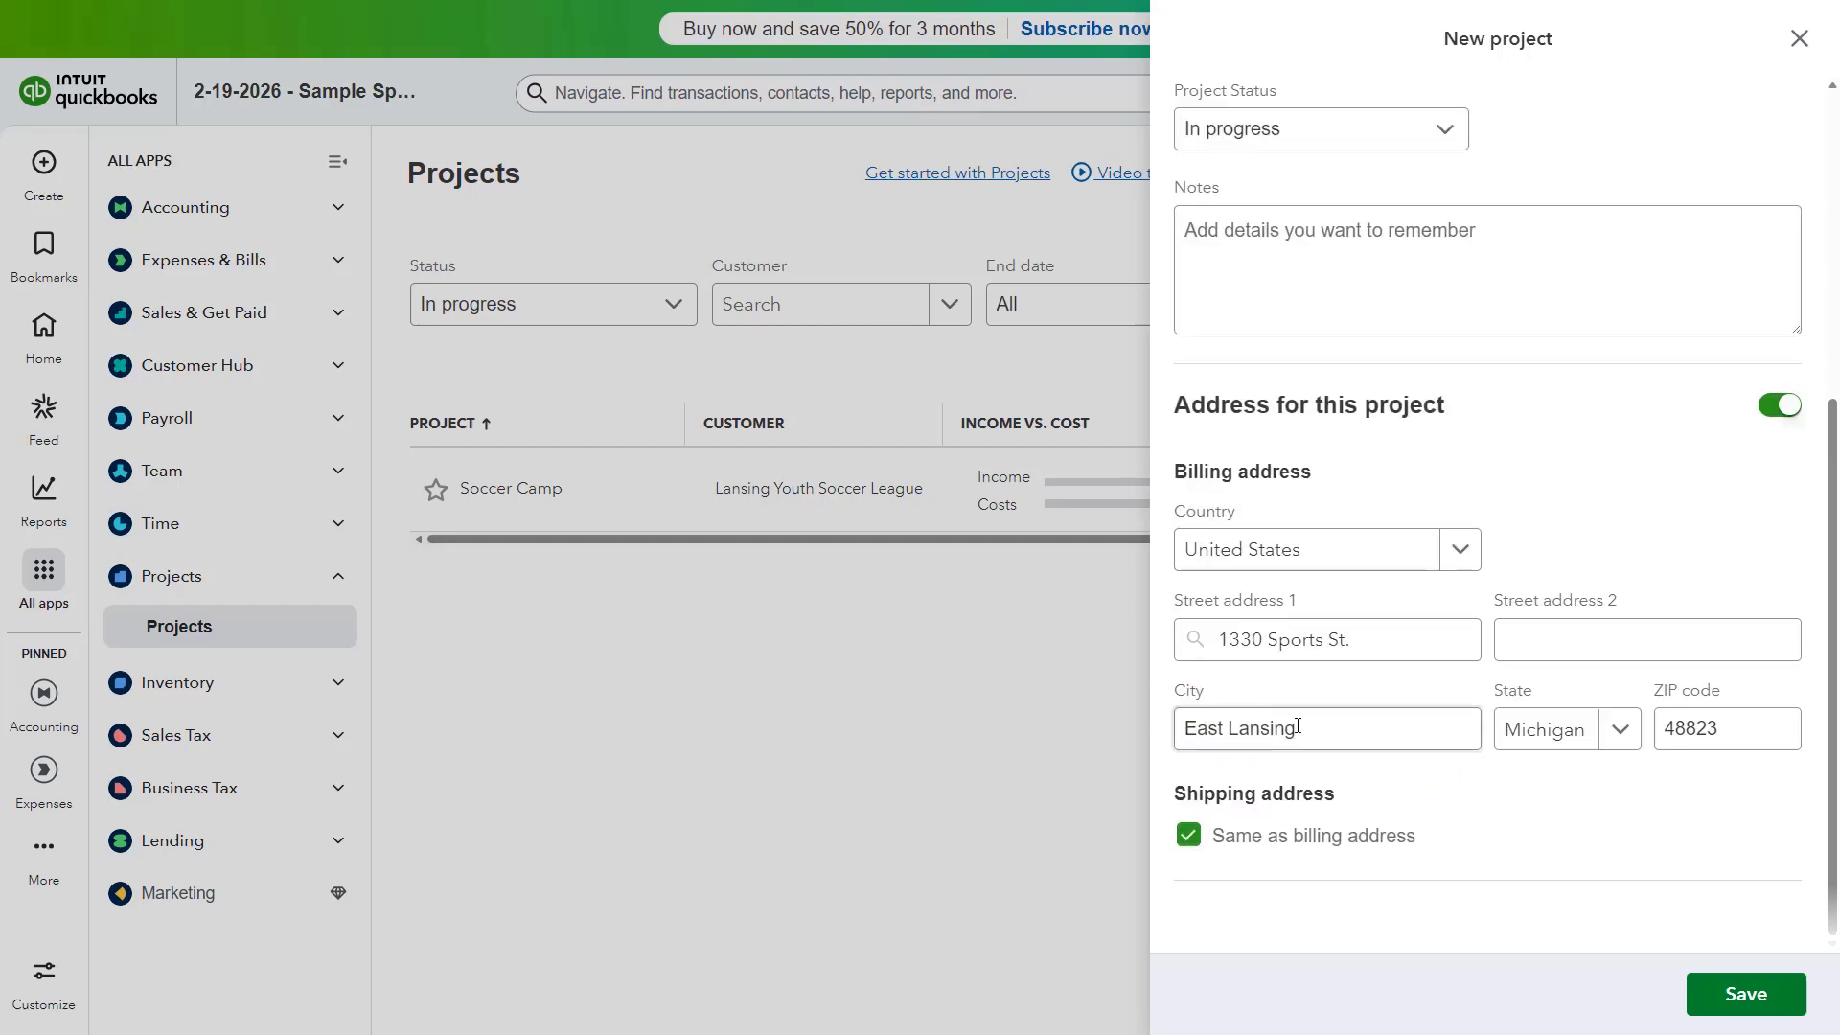
Step: Save Football Conditioning Camp and view its overview with $0.00 income, costs and profit
left_click(1733, 1000)
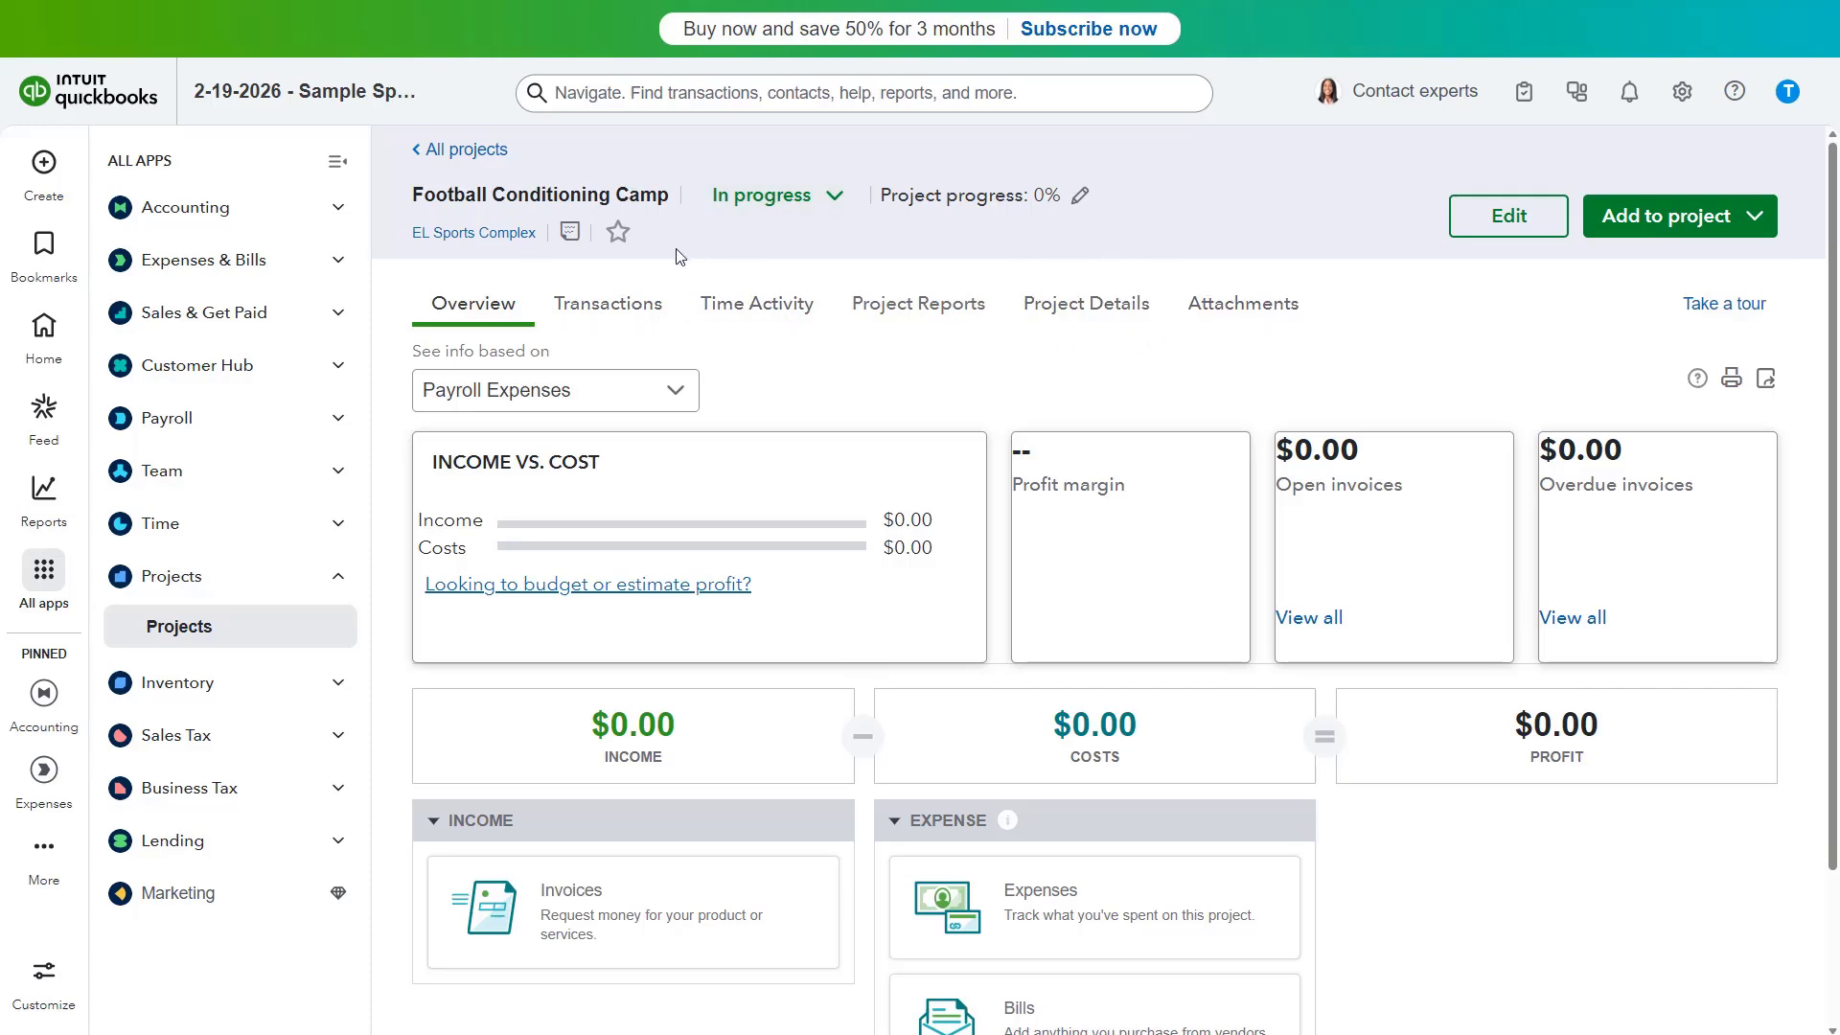
left_click(499, 311)
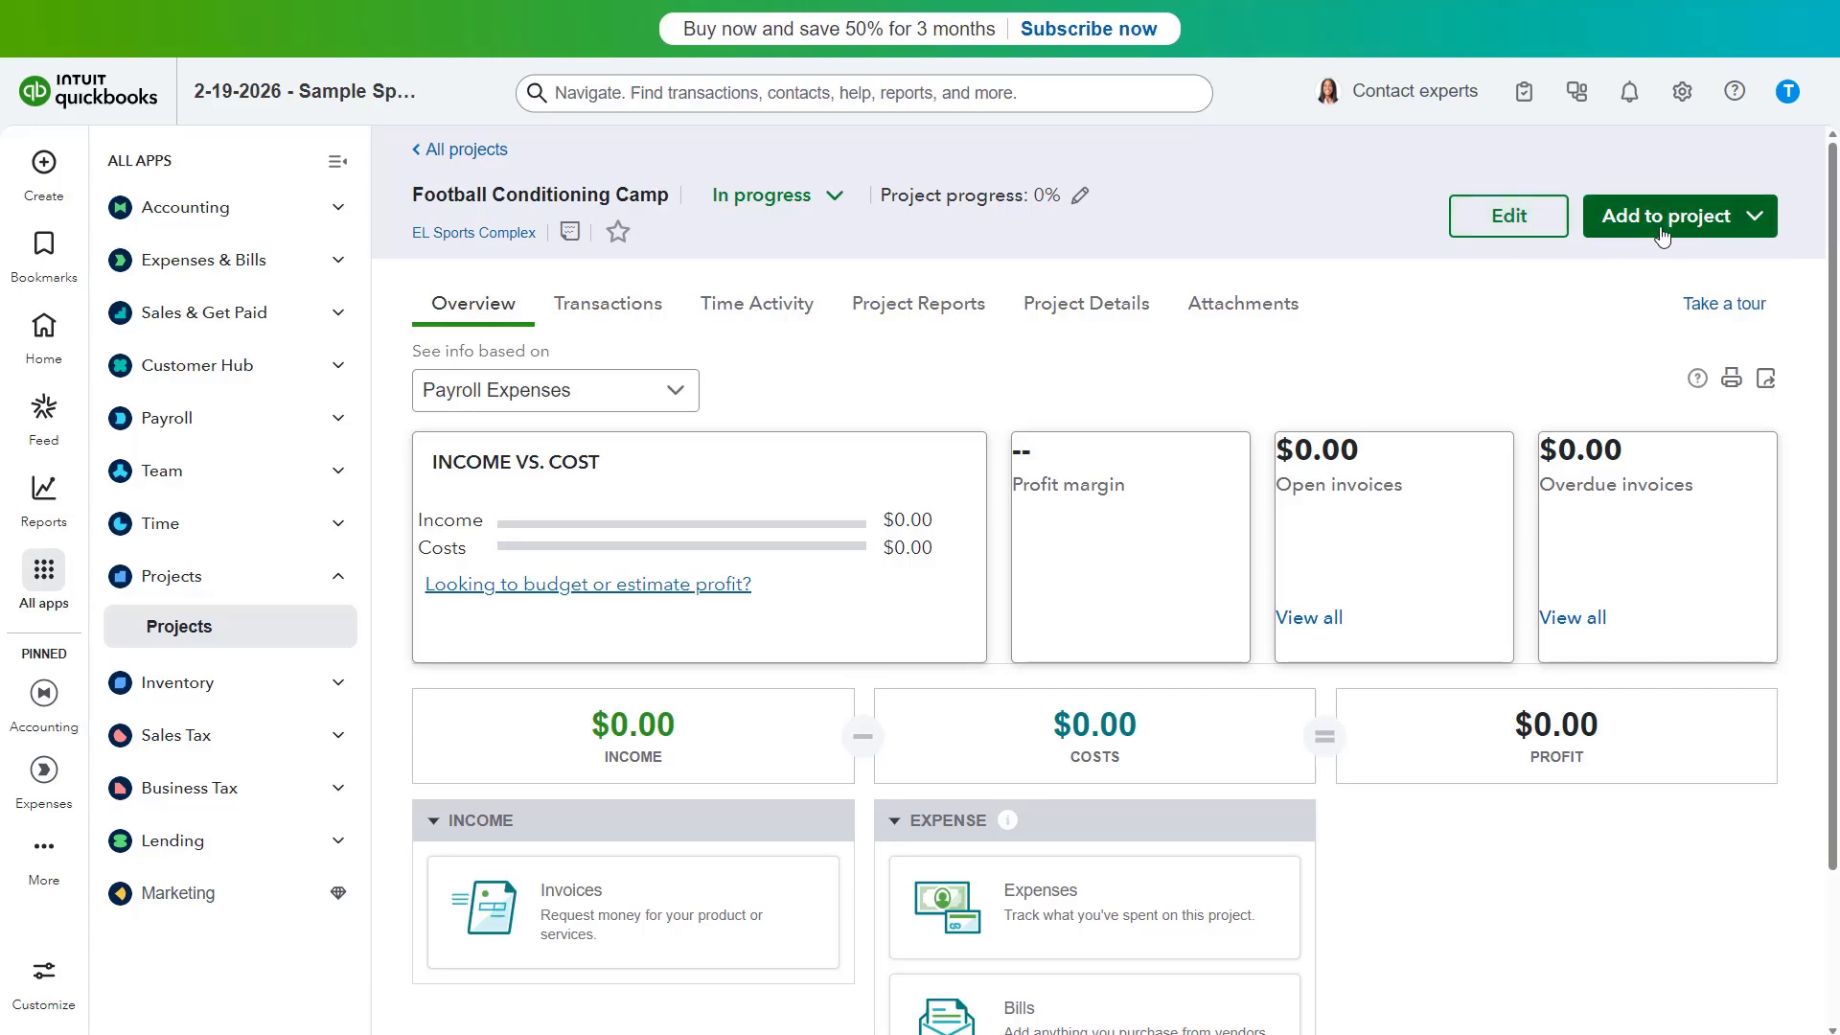
left_click(1483, 228)
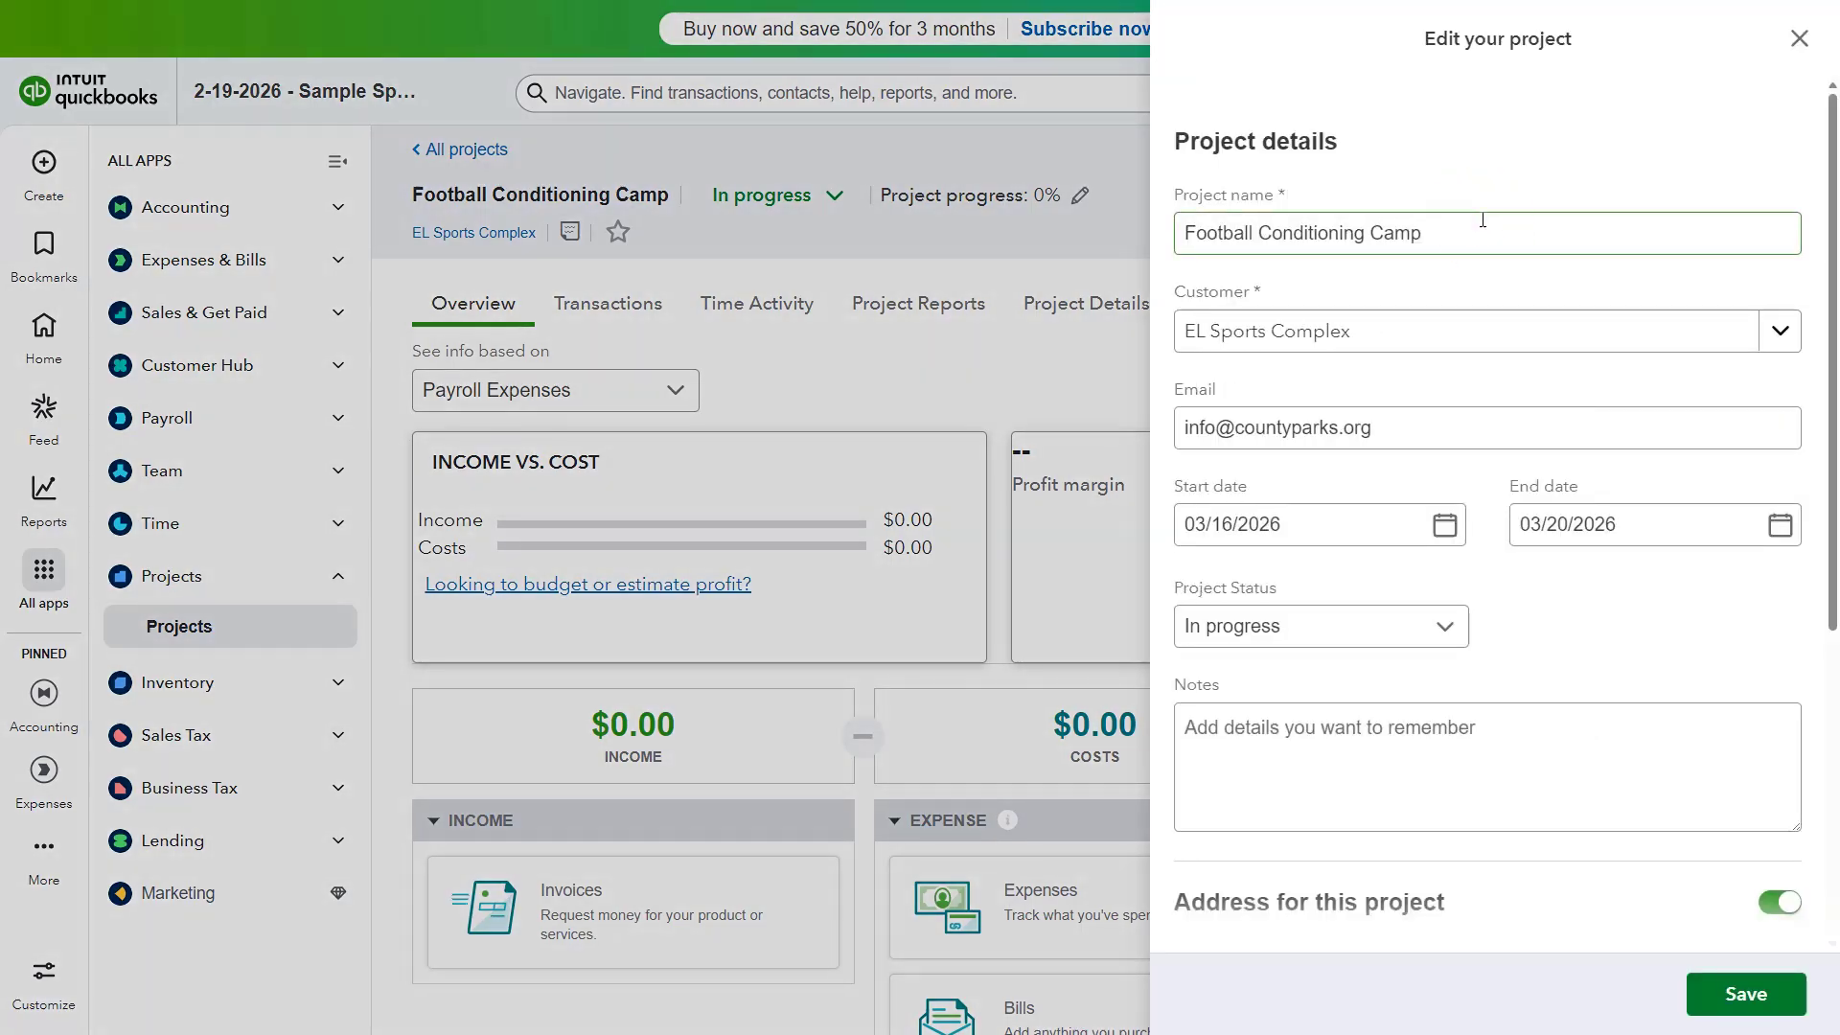
left_click(1799, 38)
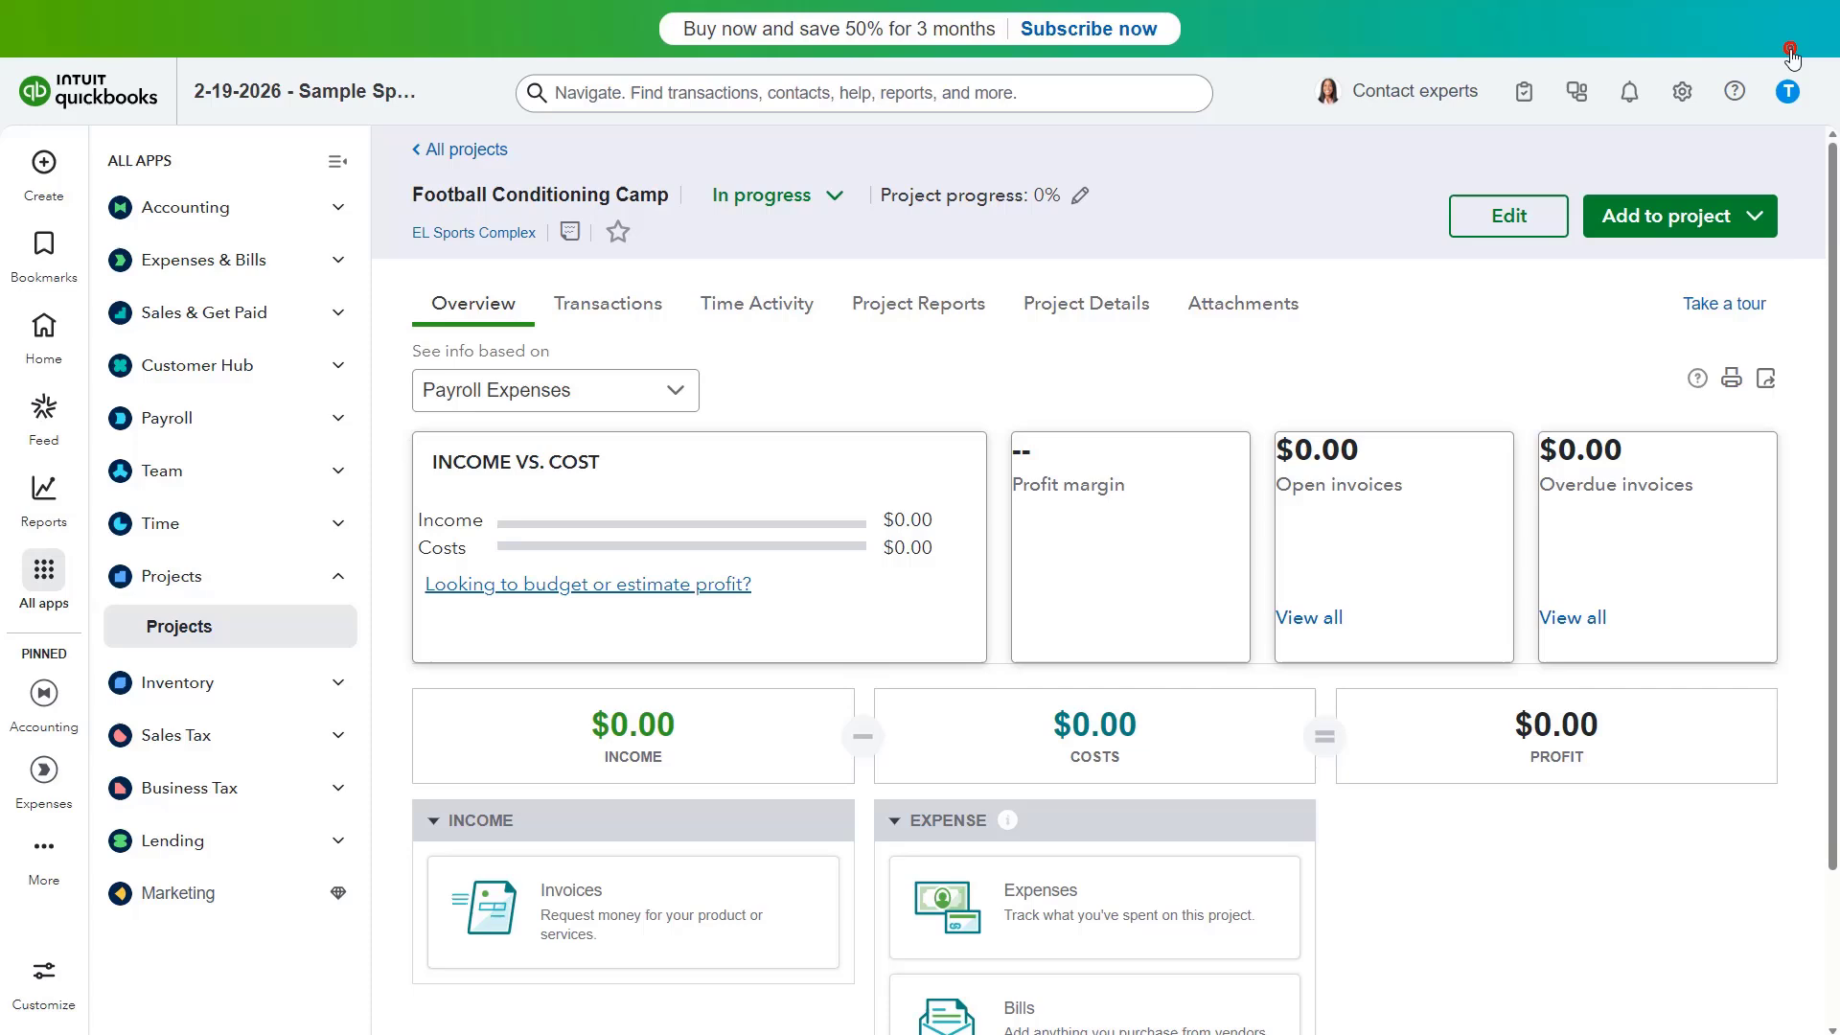
left_click(1667, 233)
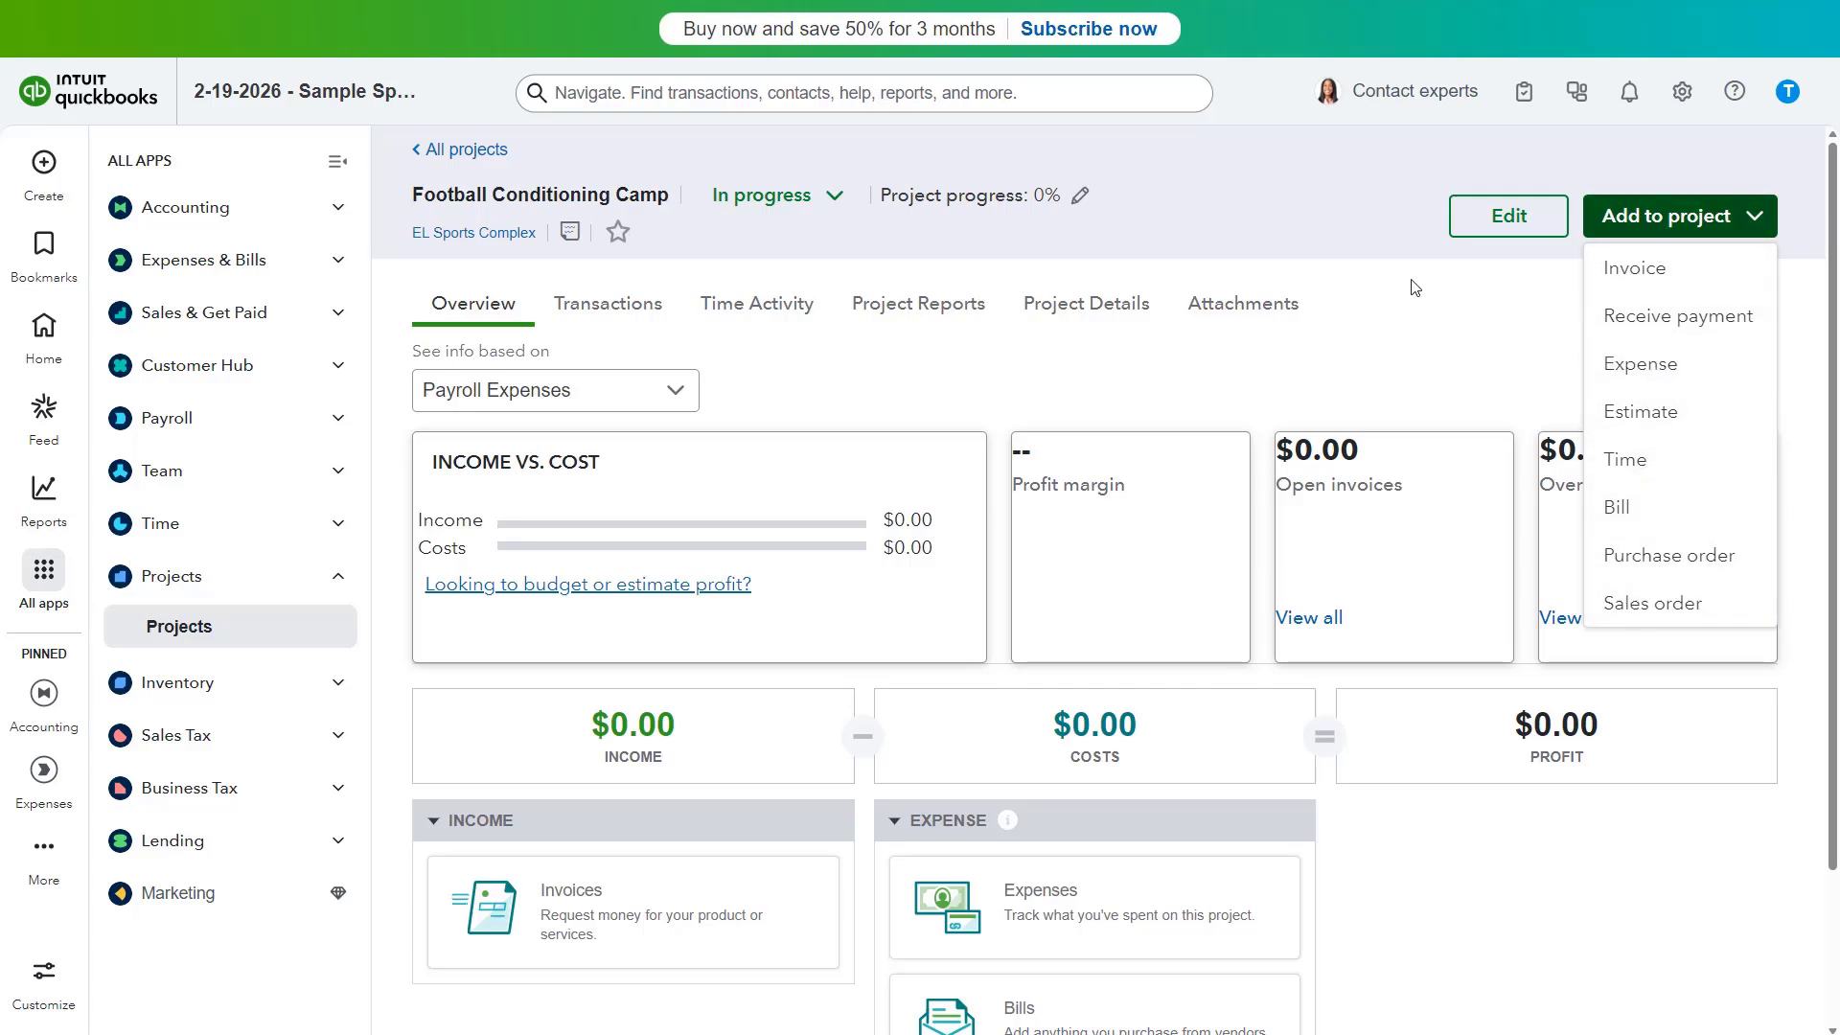
left_click(1406, 228)
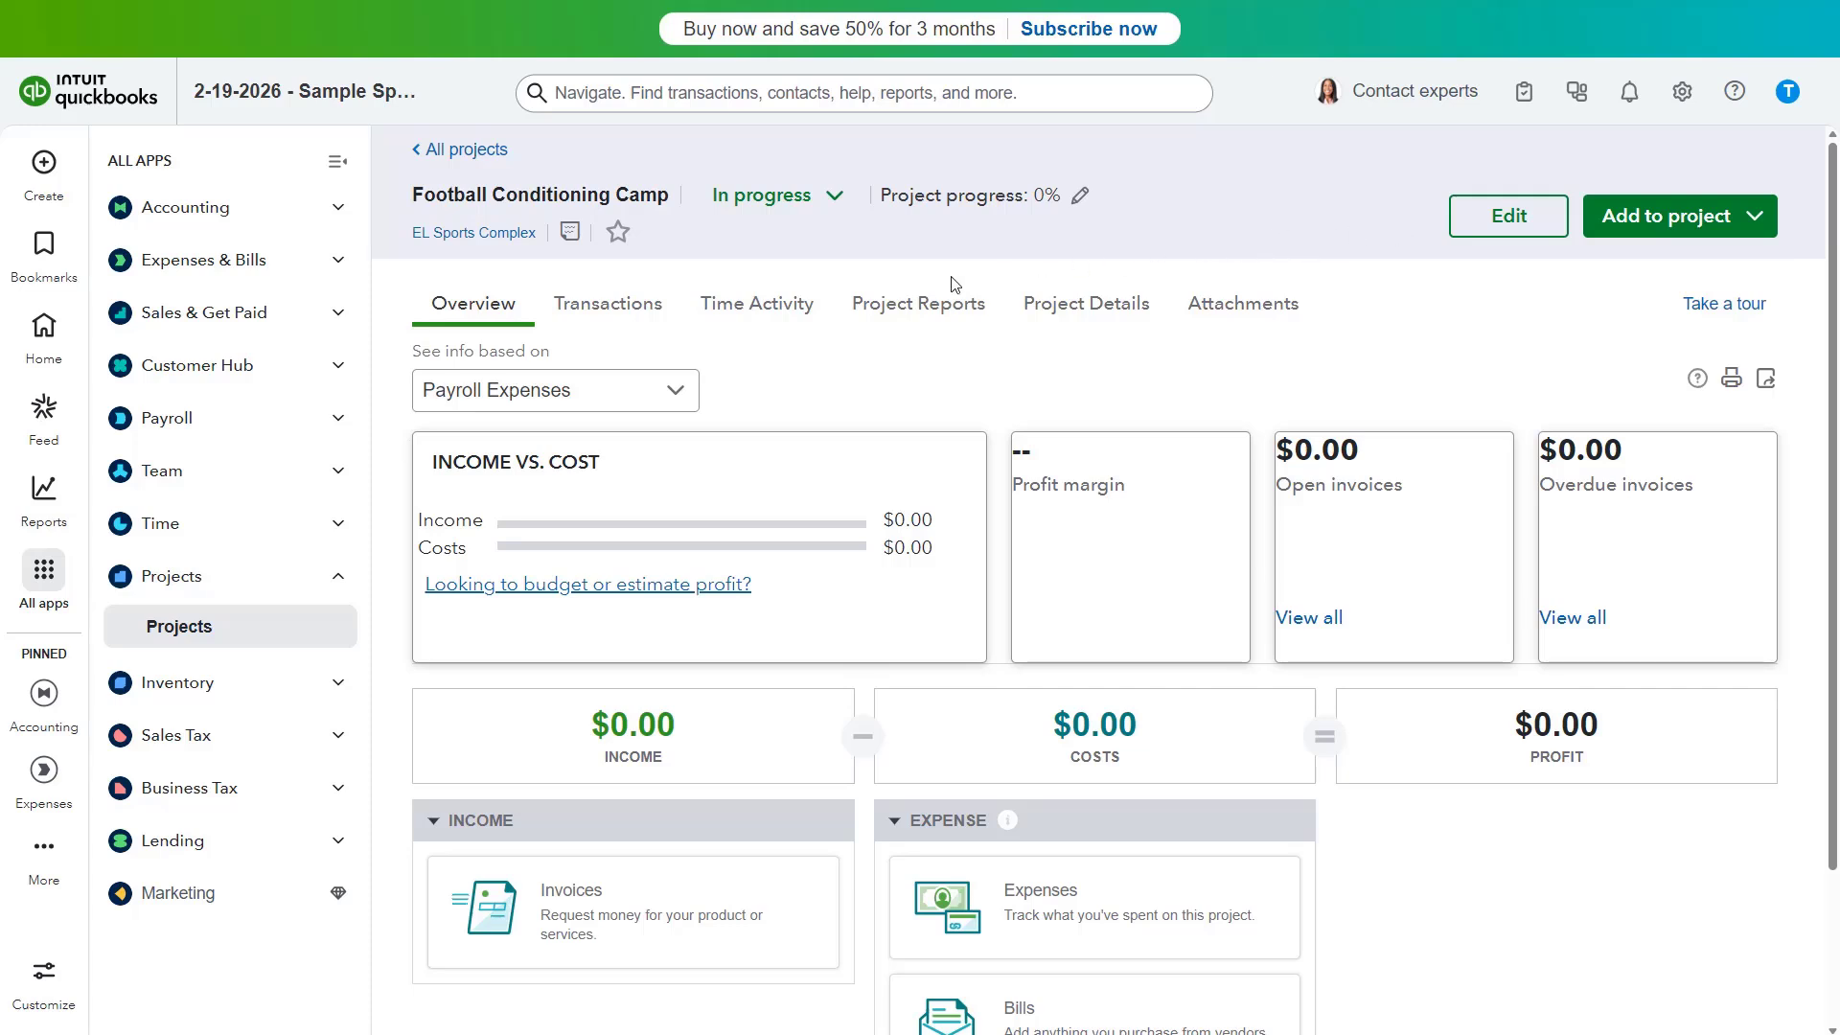
left_click(610, 308)
left_click(764, 316)
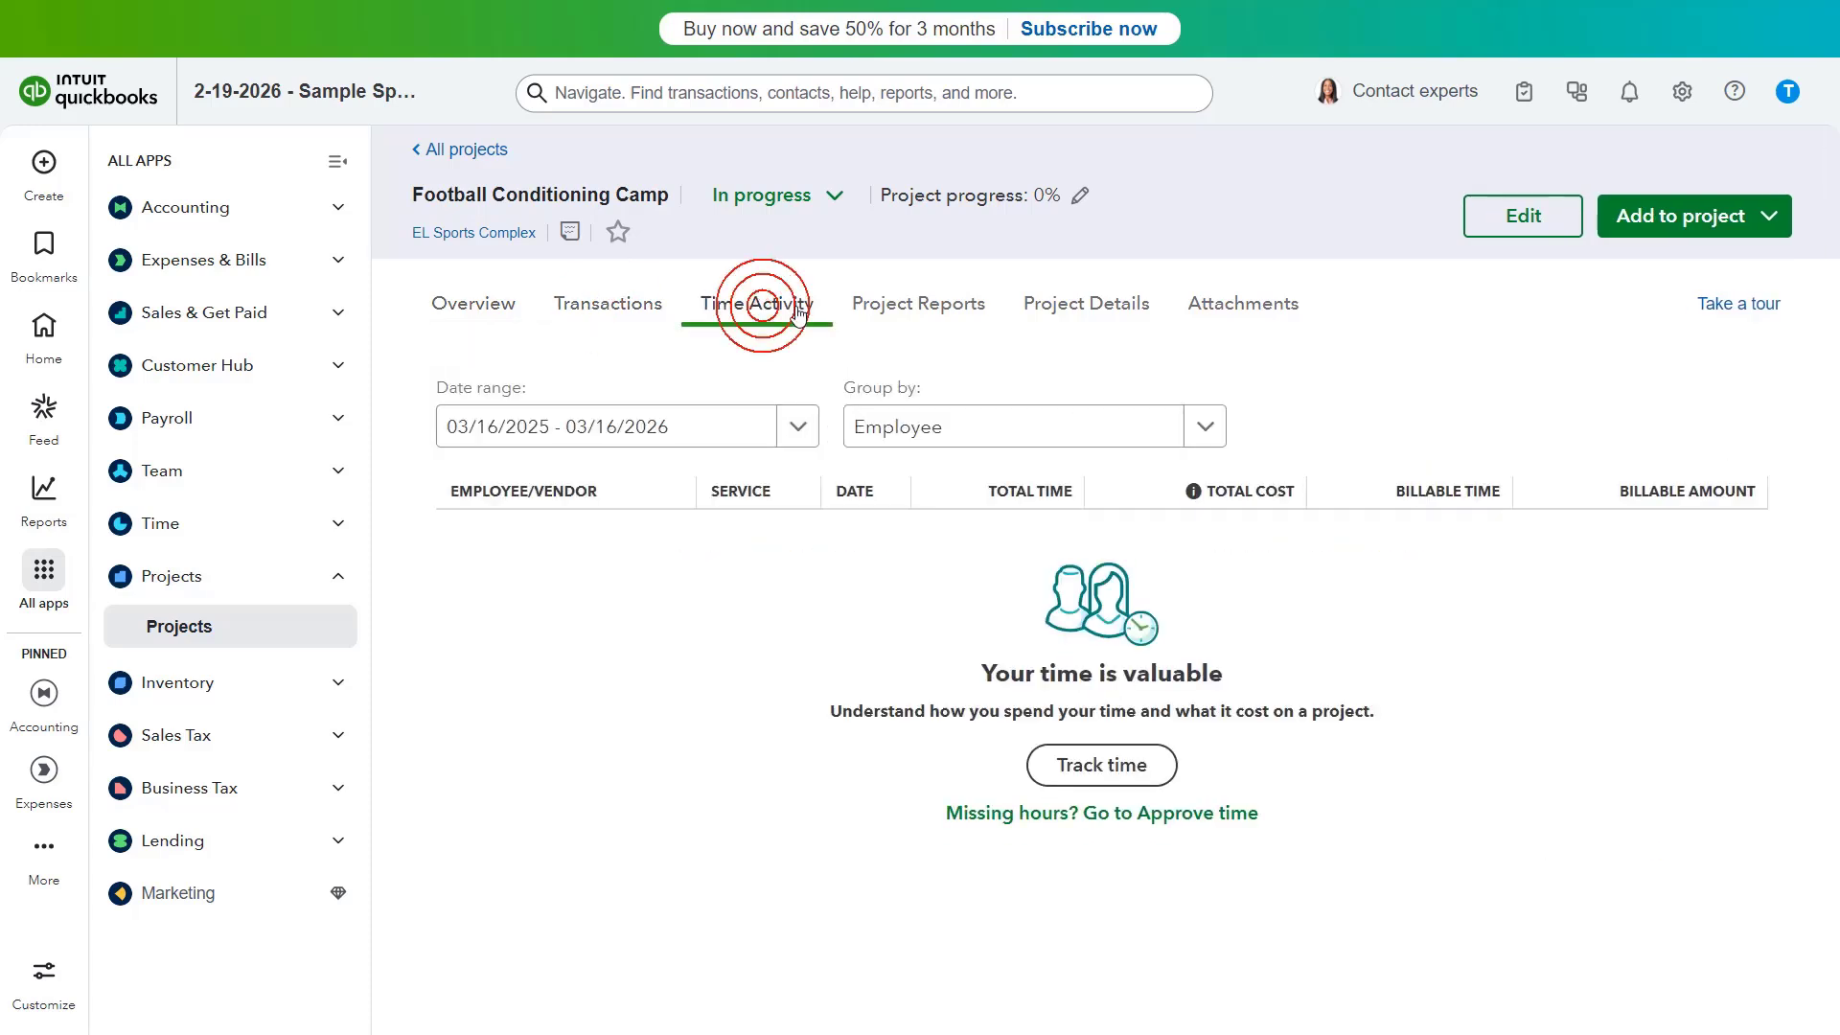
left_click(914, 312)
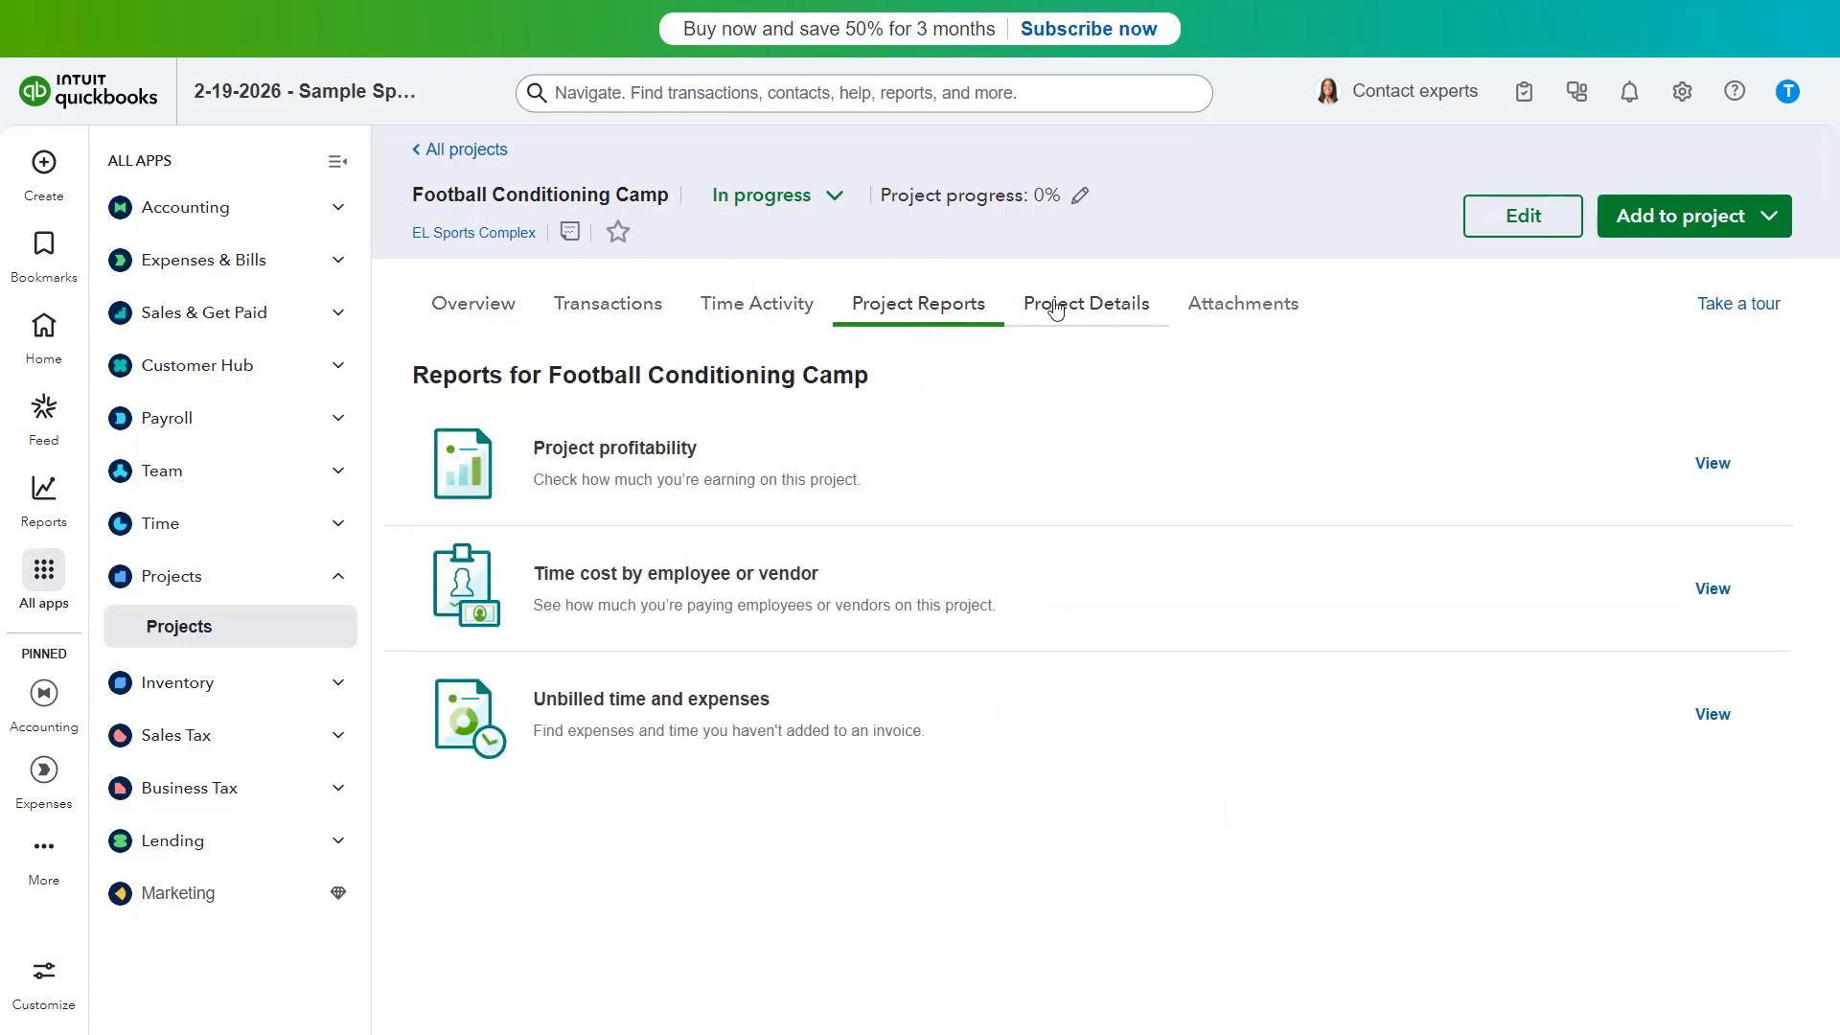
left_click(1110, 313)
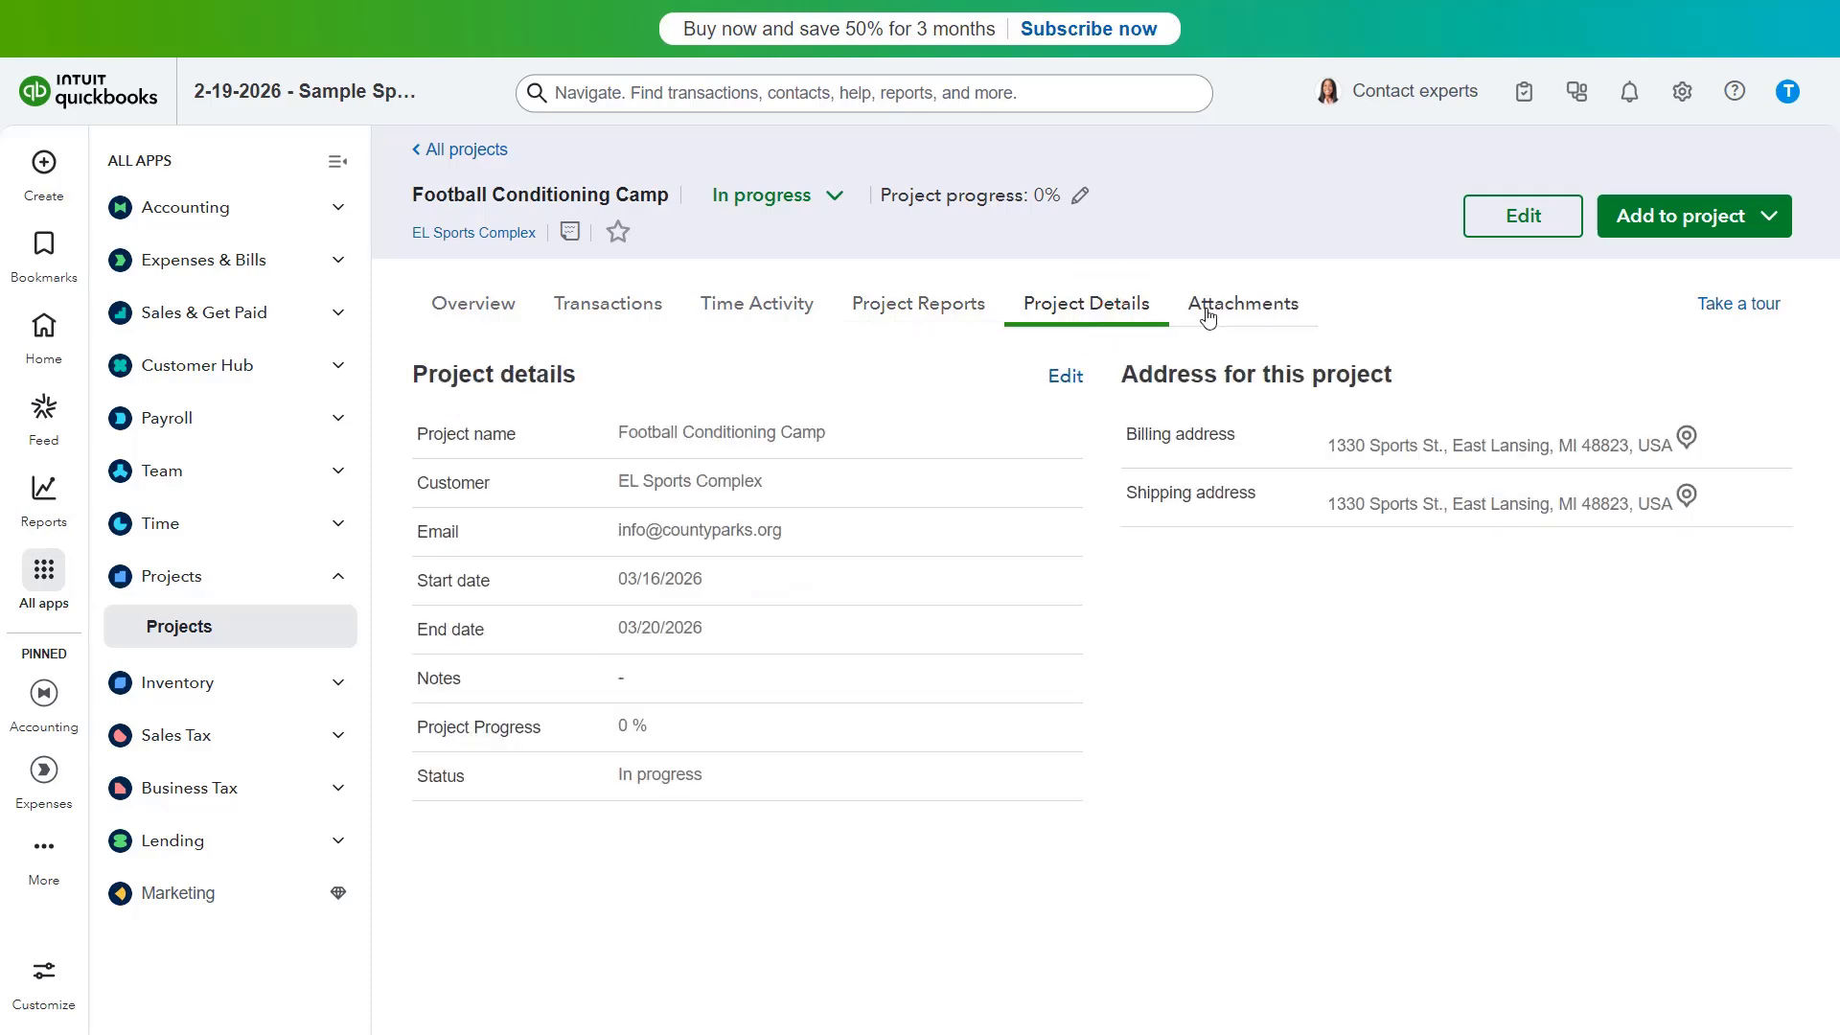
left_click(1243, 313)
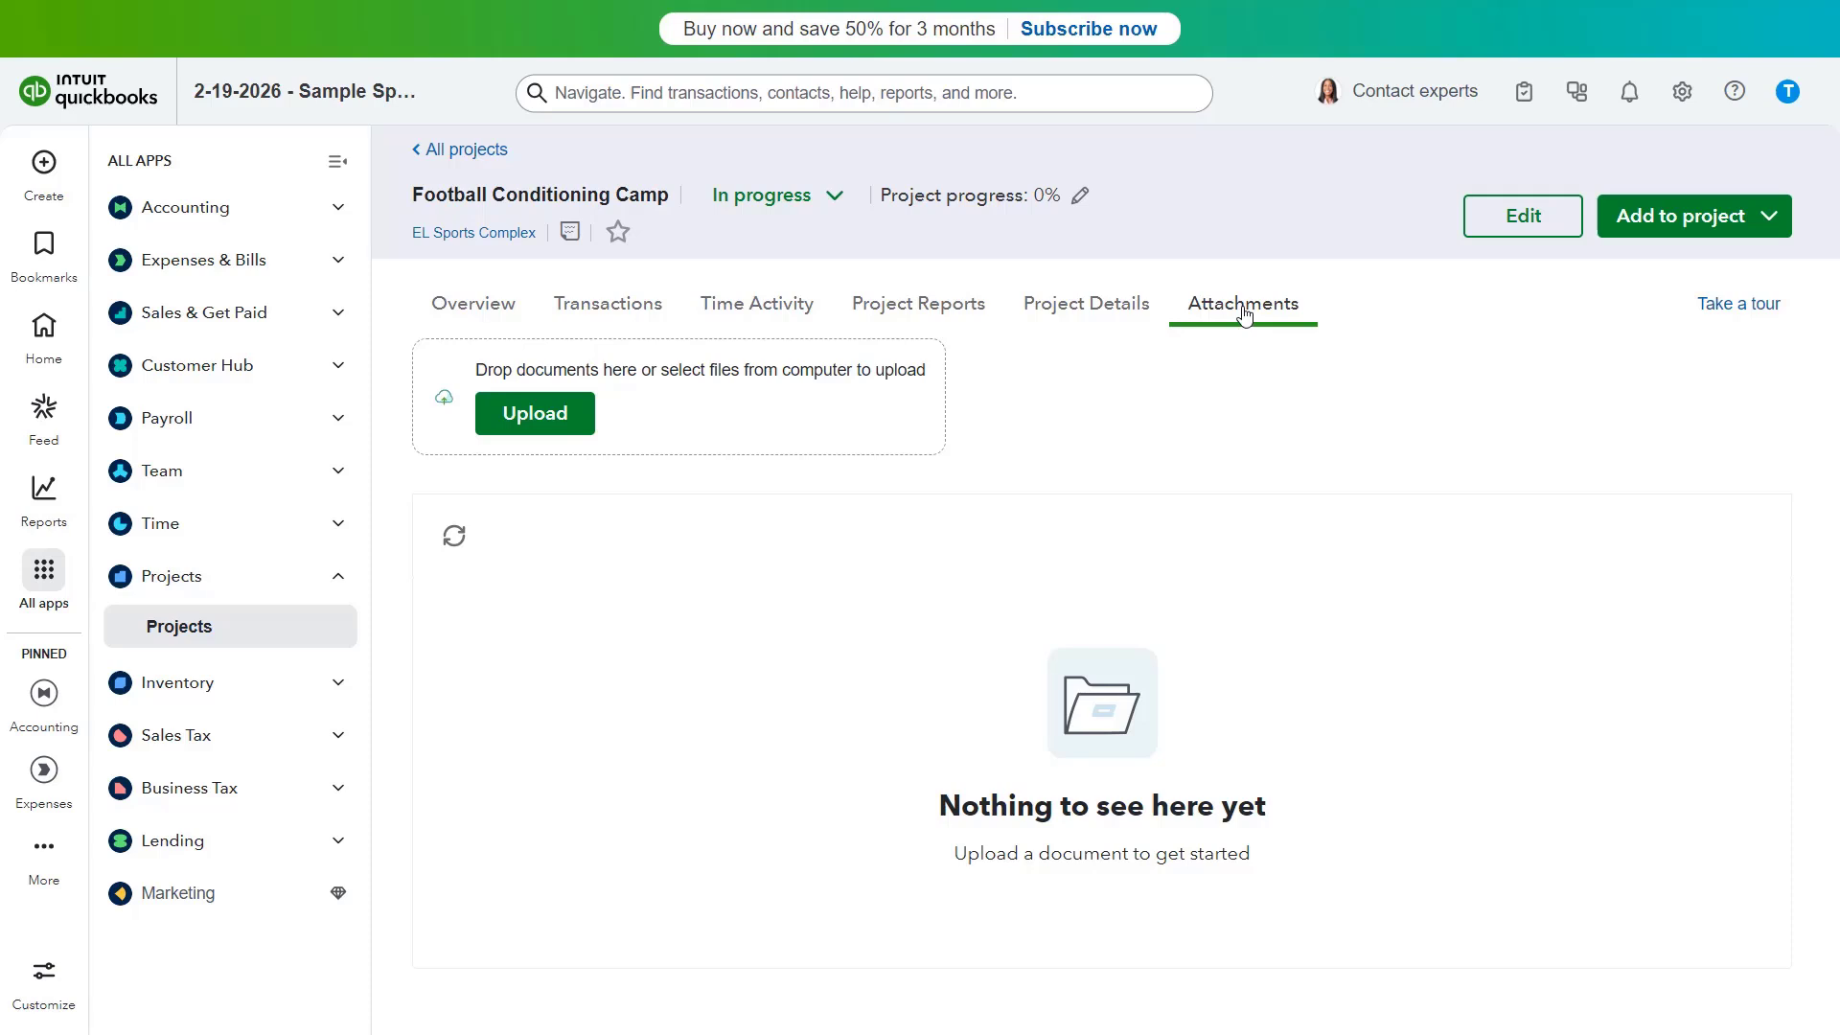
left_click(457, 323)
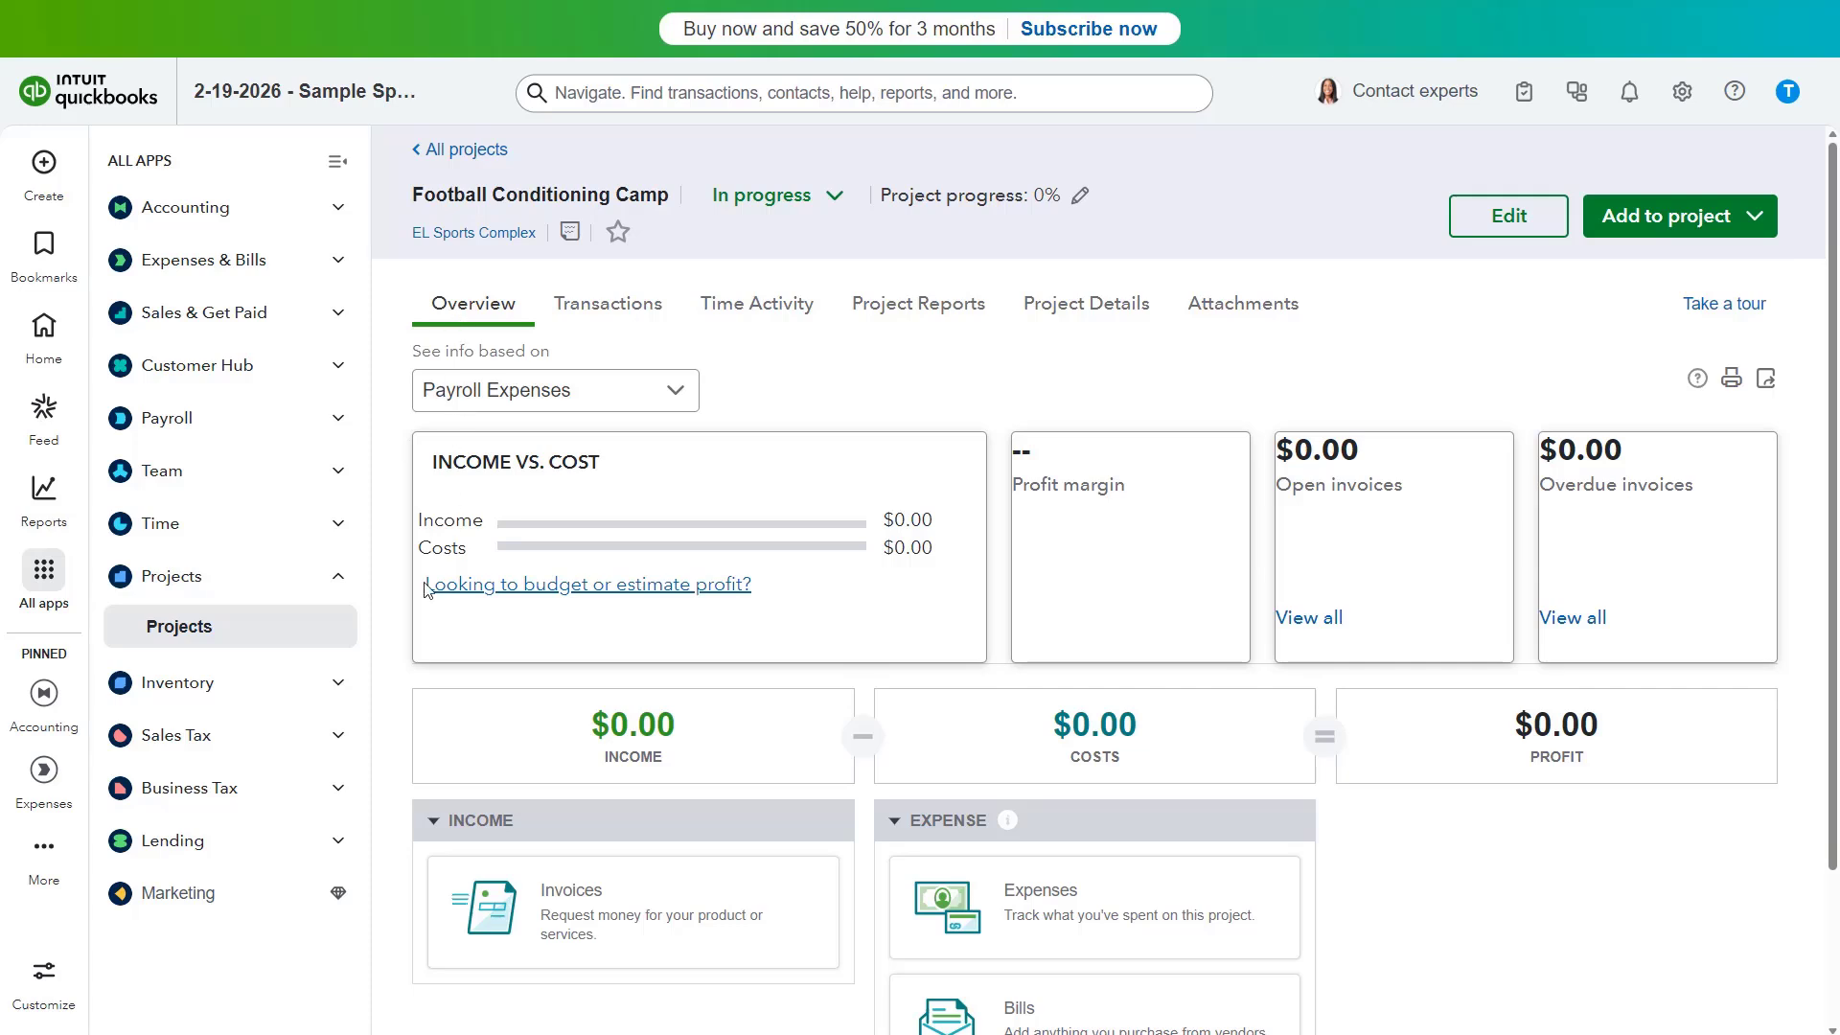
Step: Return to the Projects list, re-sort by project name ascending, and pin then unpin Football Conditioning Camp
left_click(248, 638)
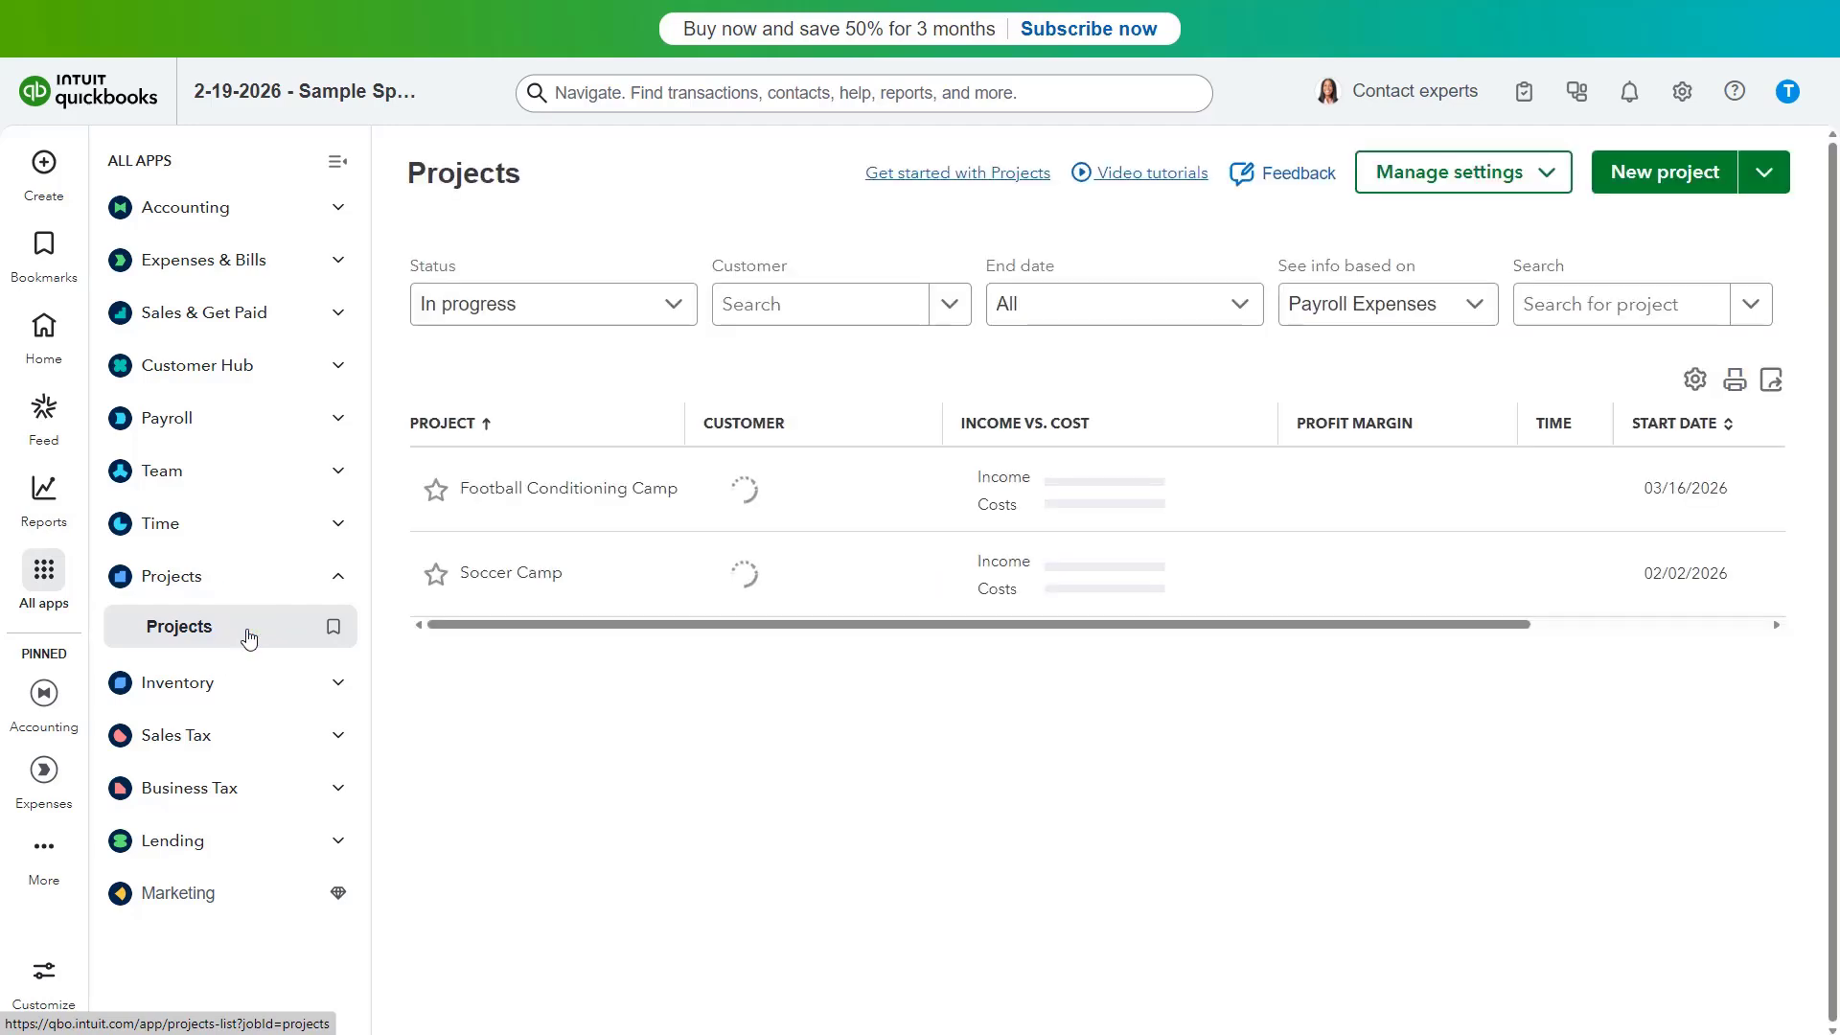
left_click(476, 199)
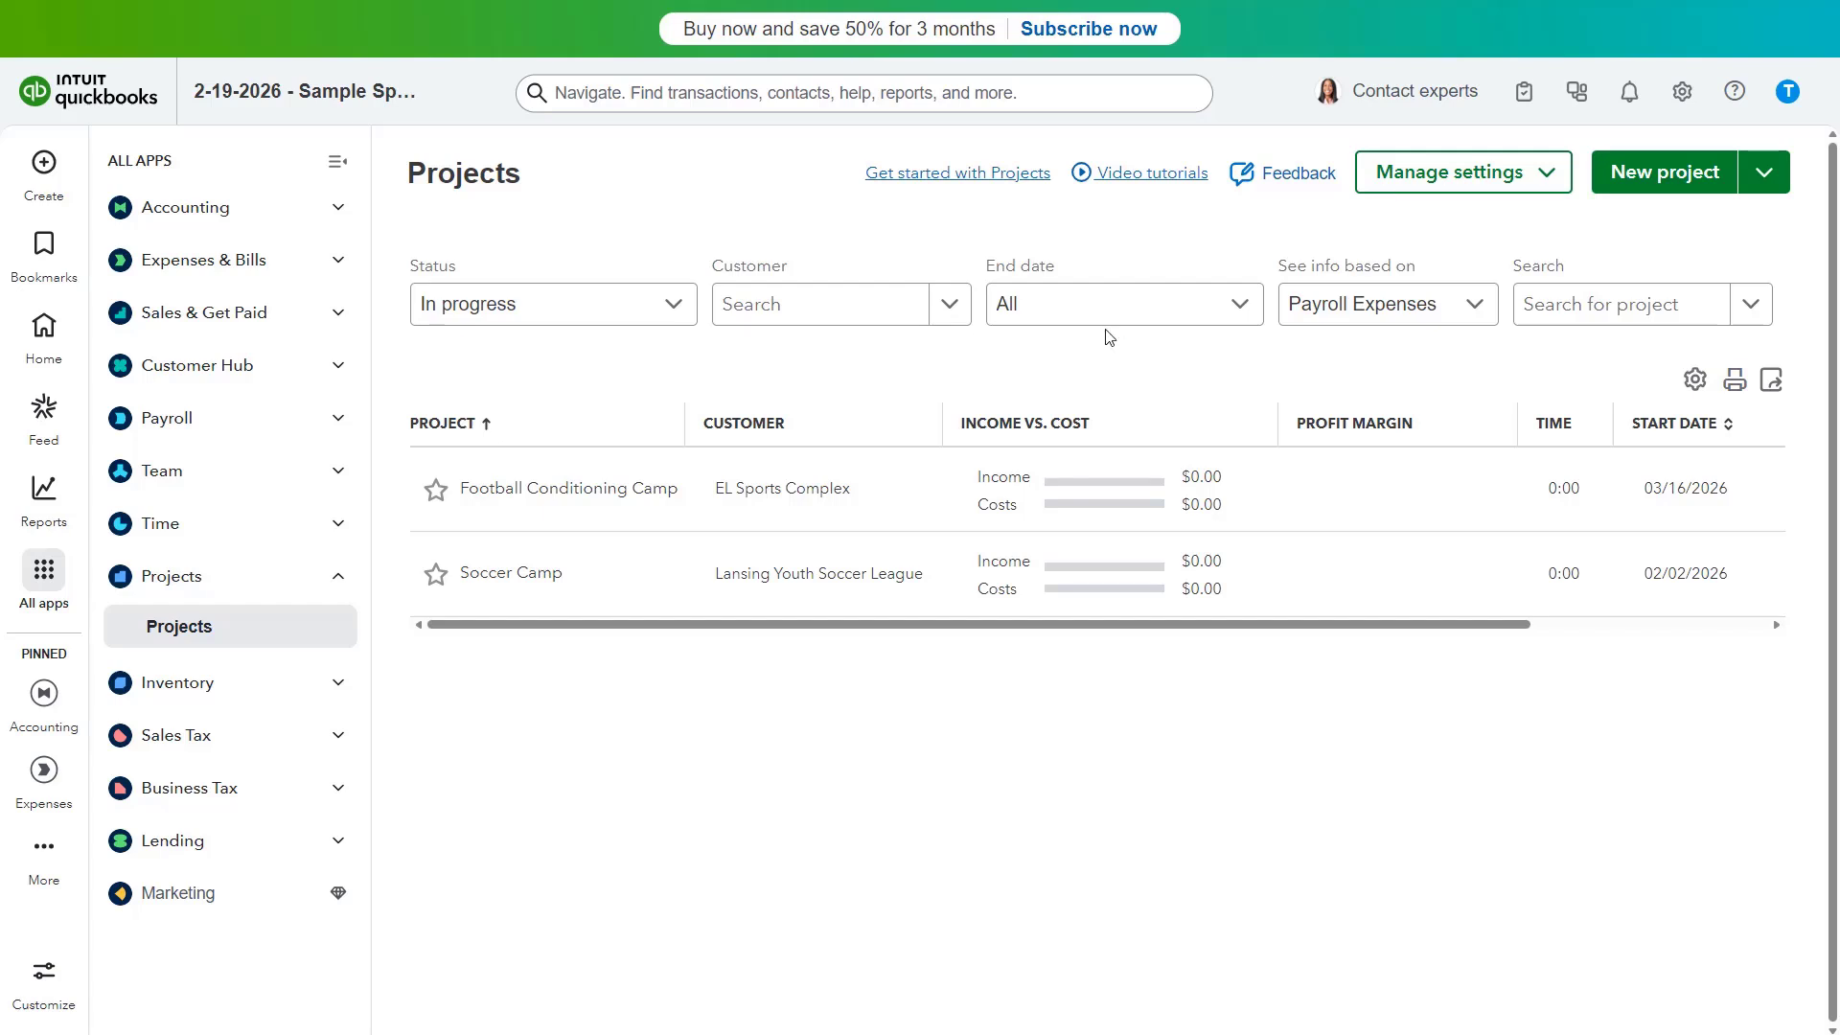
left_click(1534, 306)
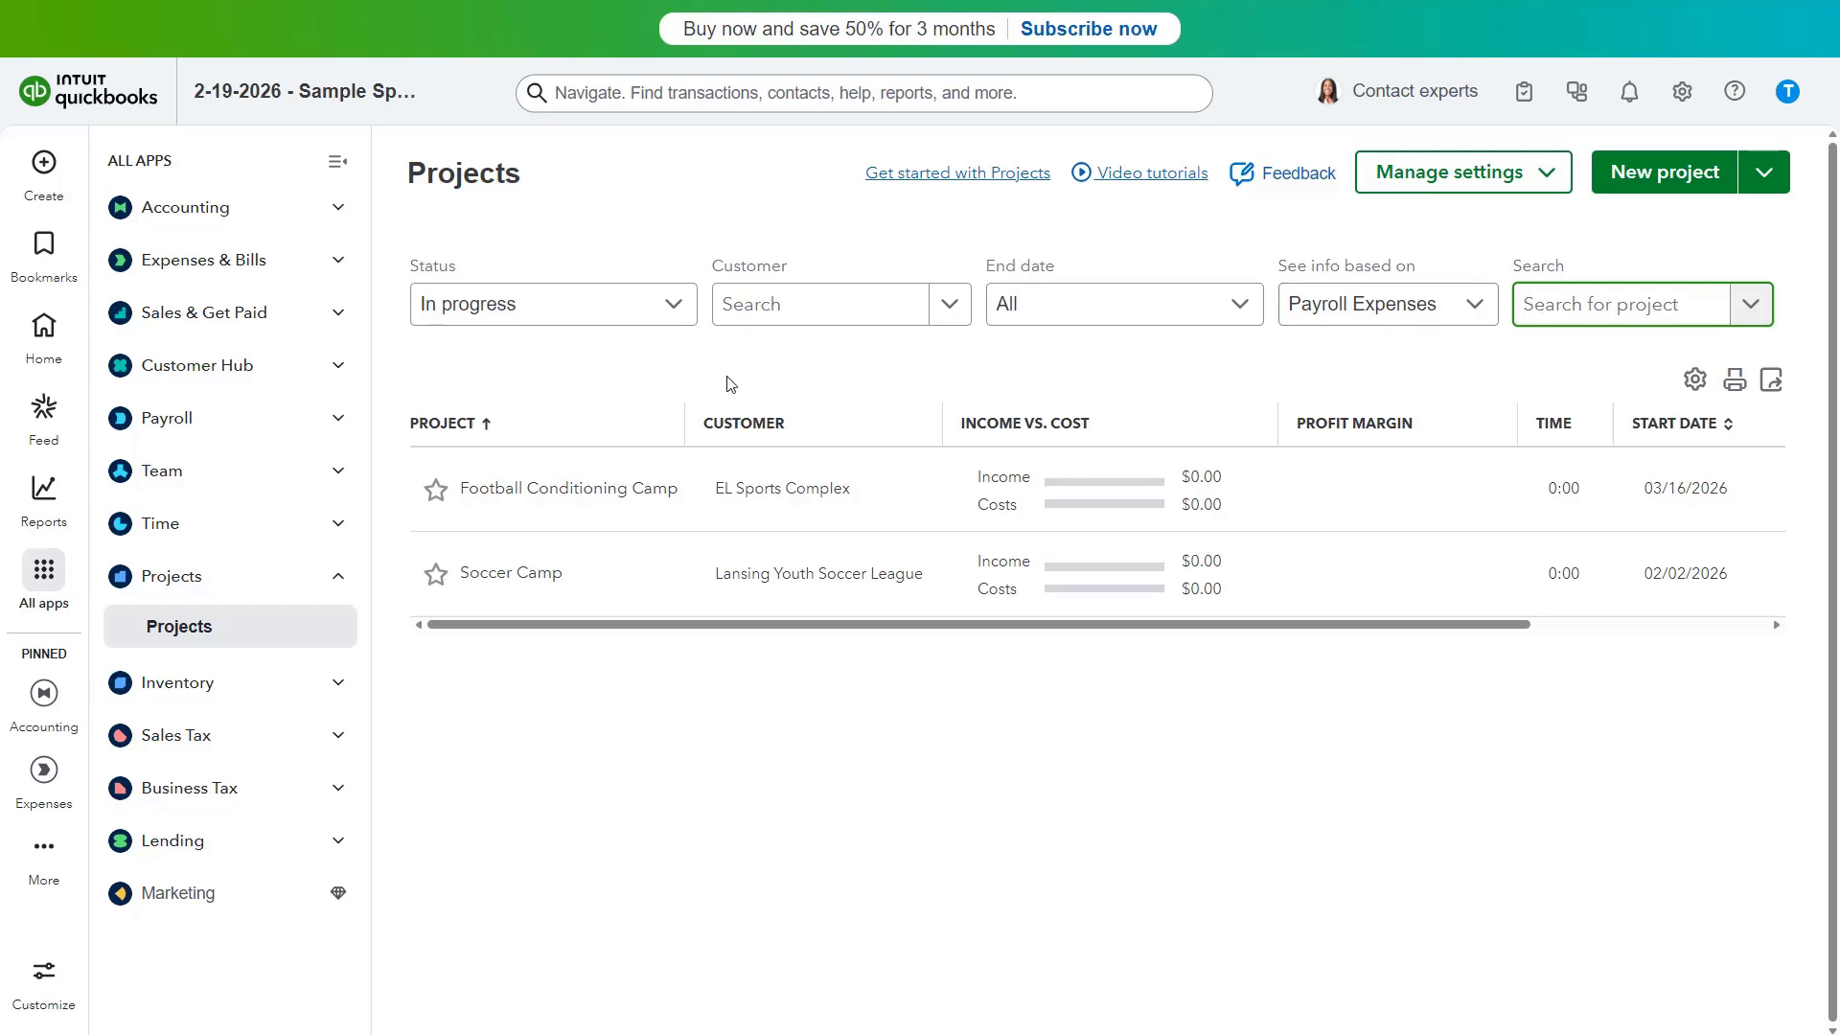
left_click(488, 425)
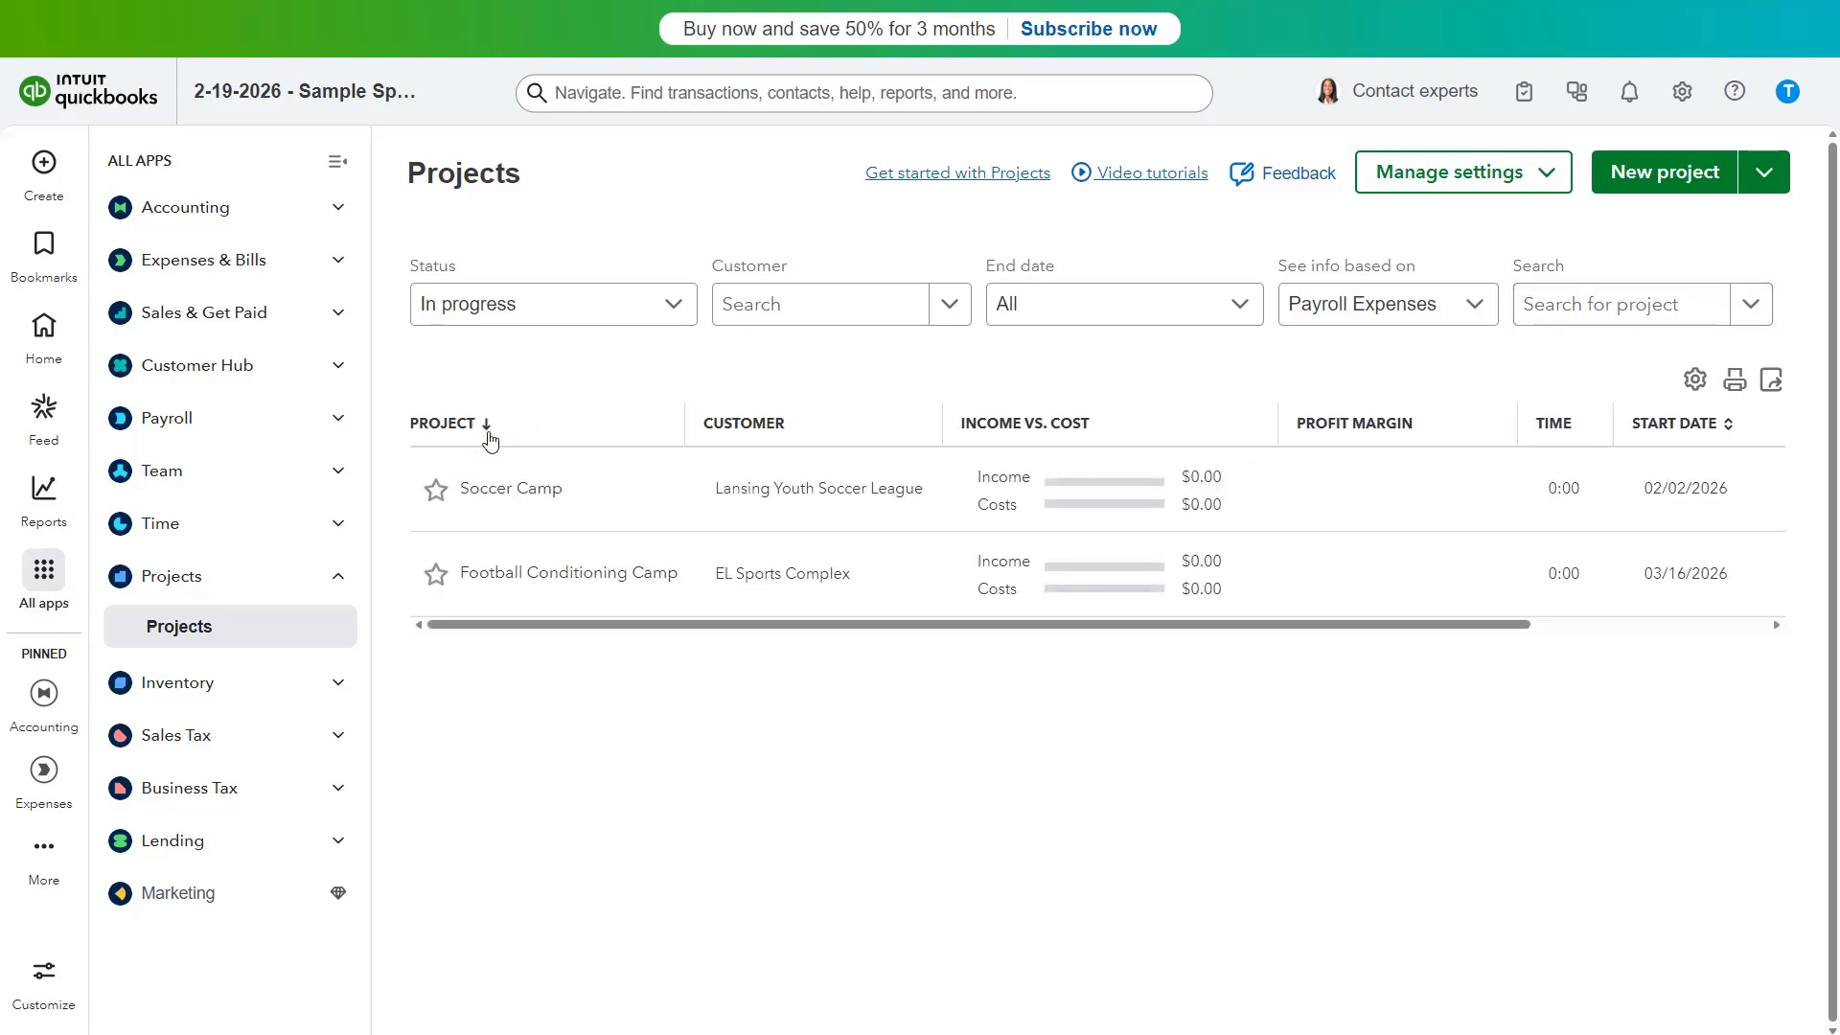
left_click(488, 425)
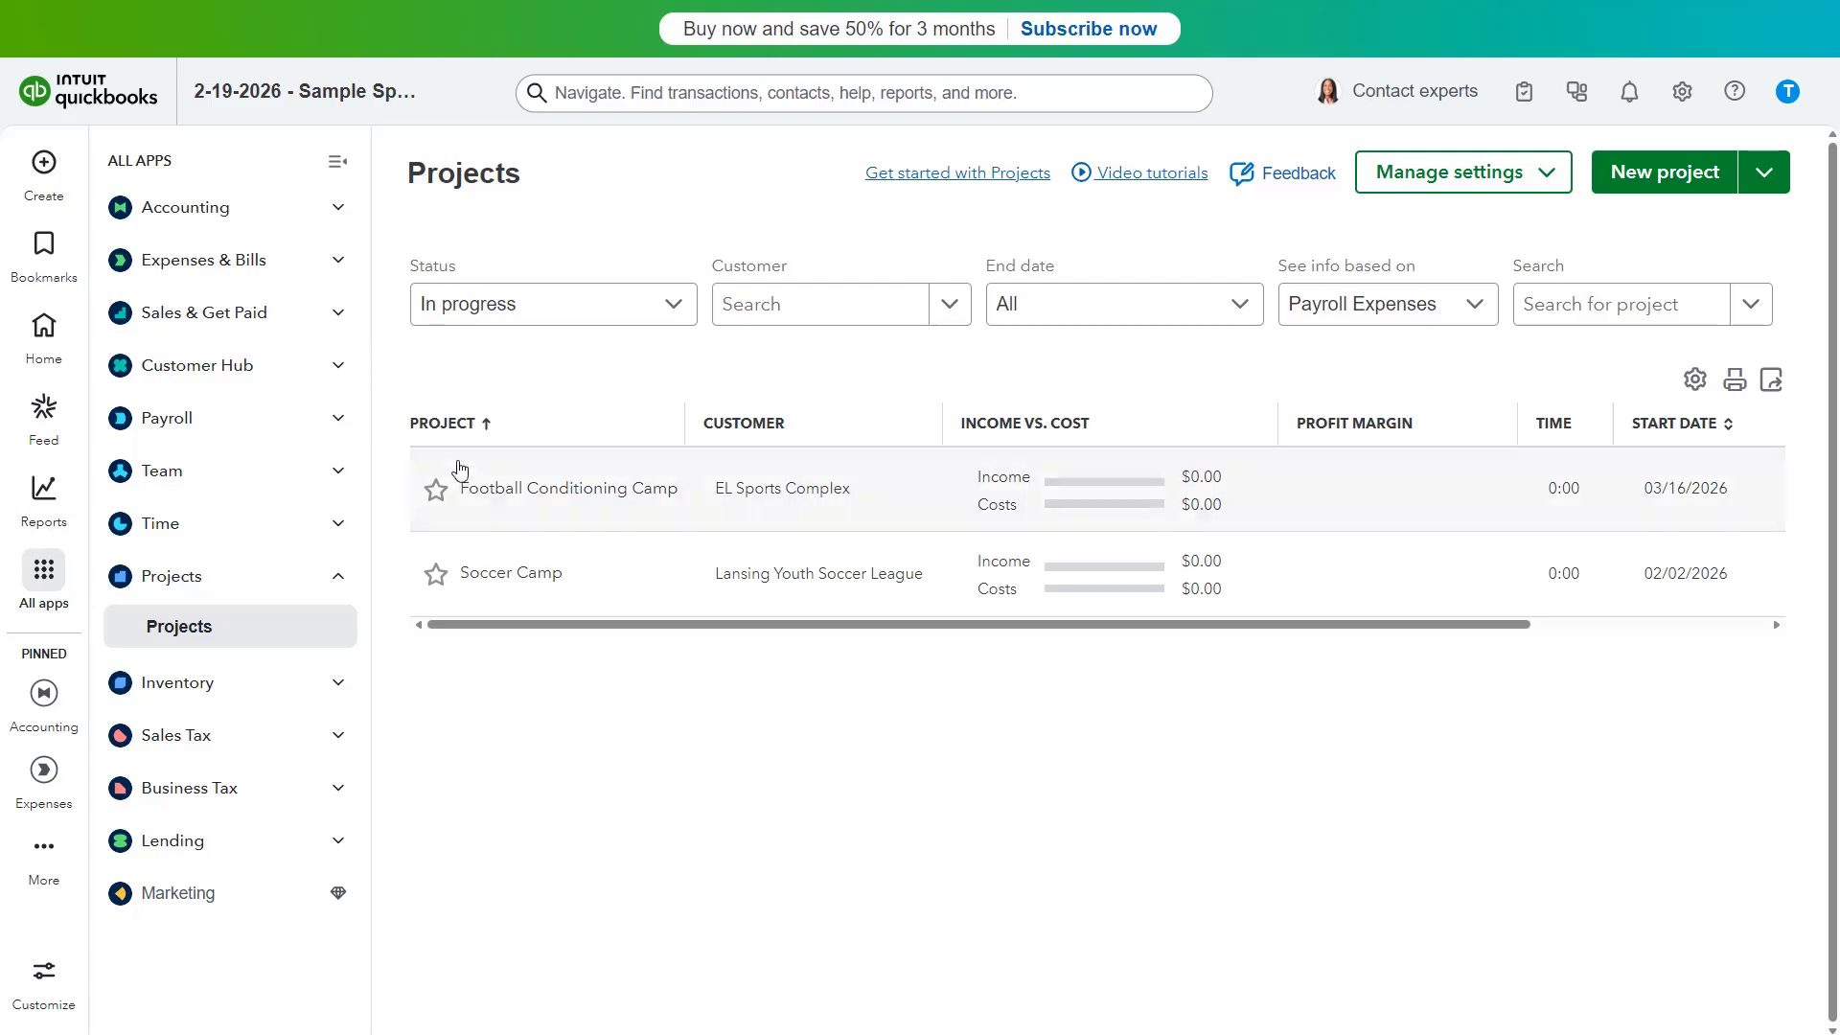
left_click(443, 494)
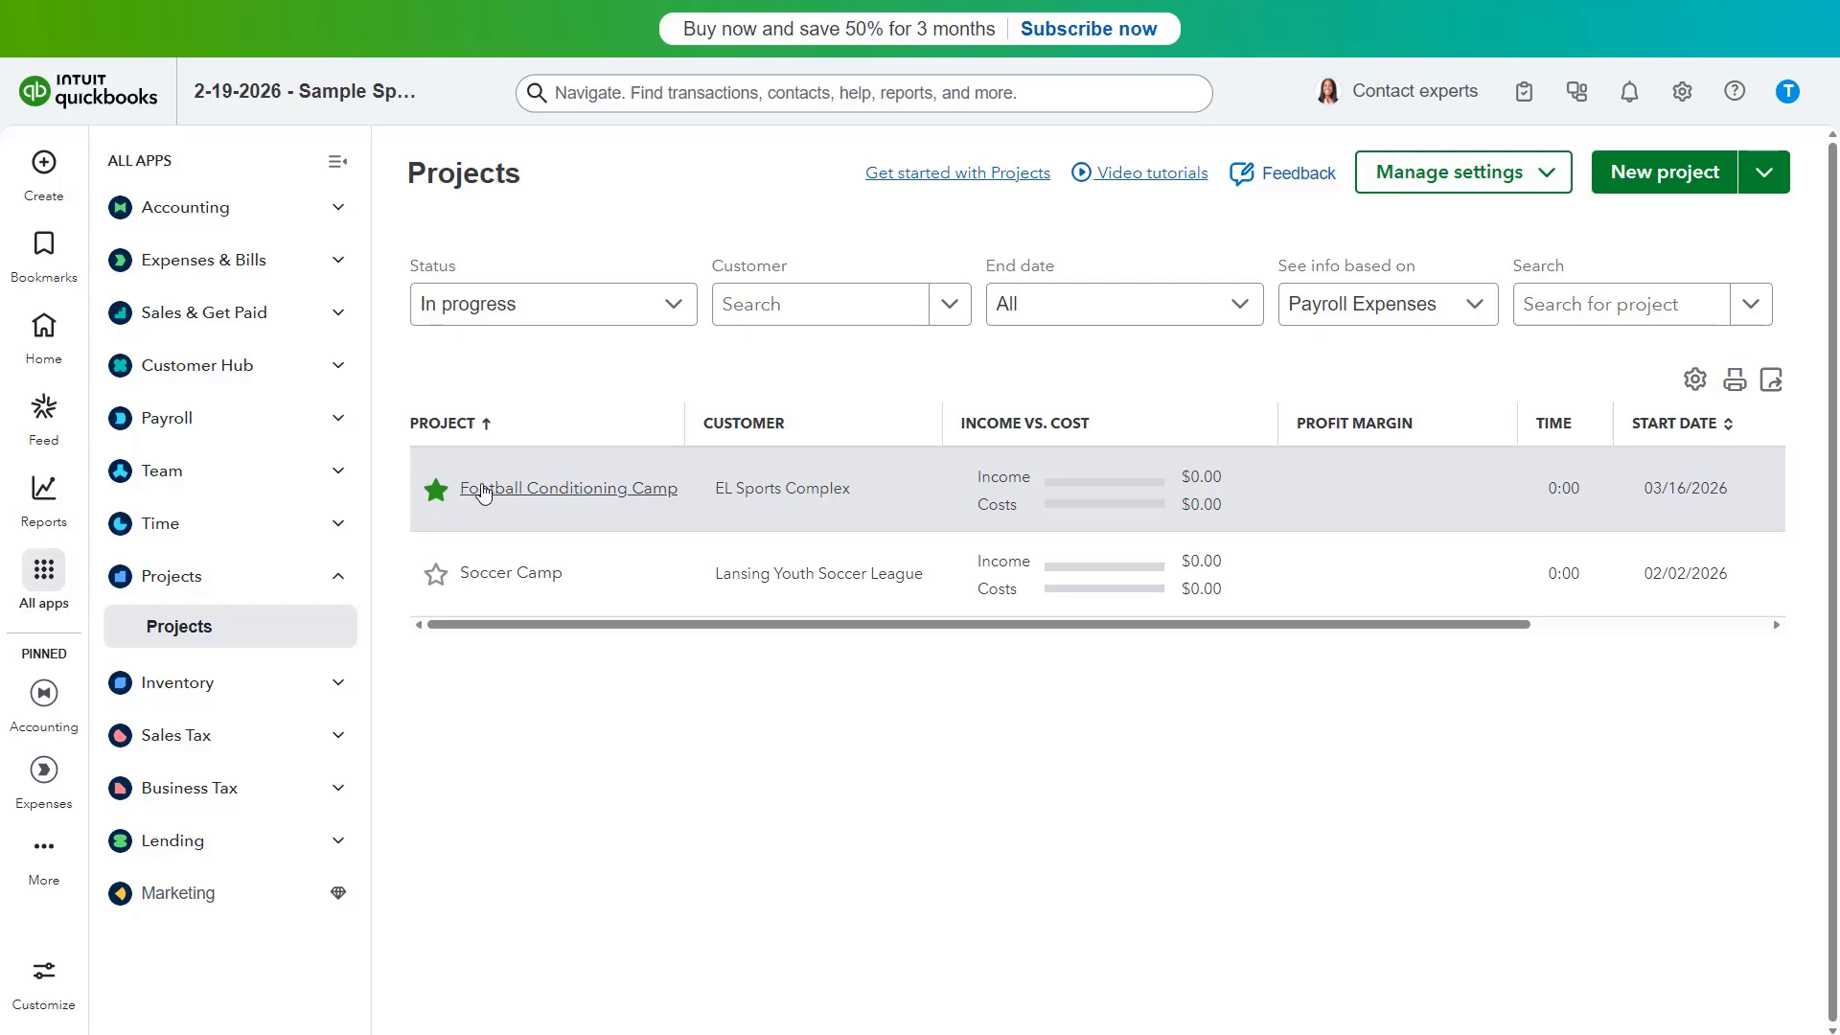
left_click(439, 497)
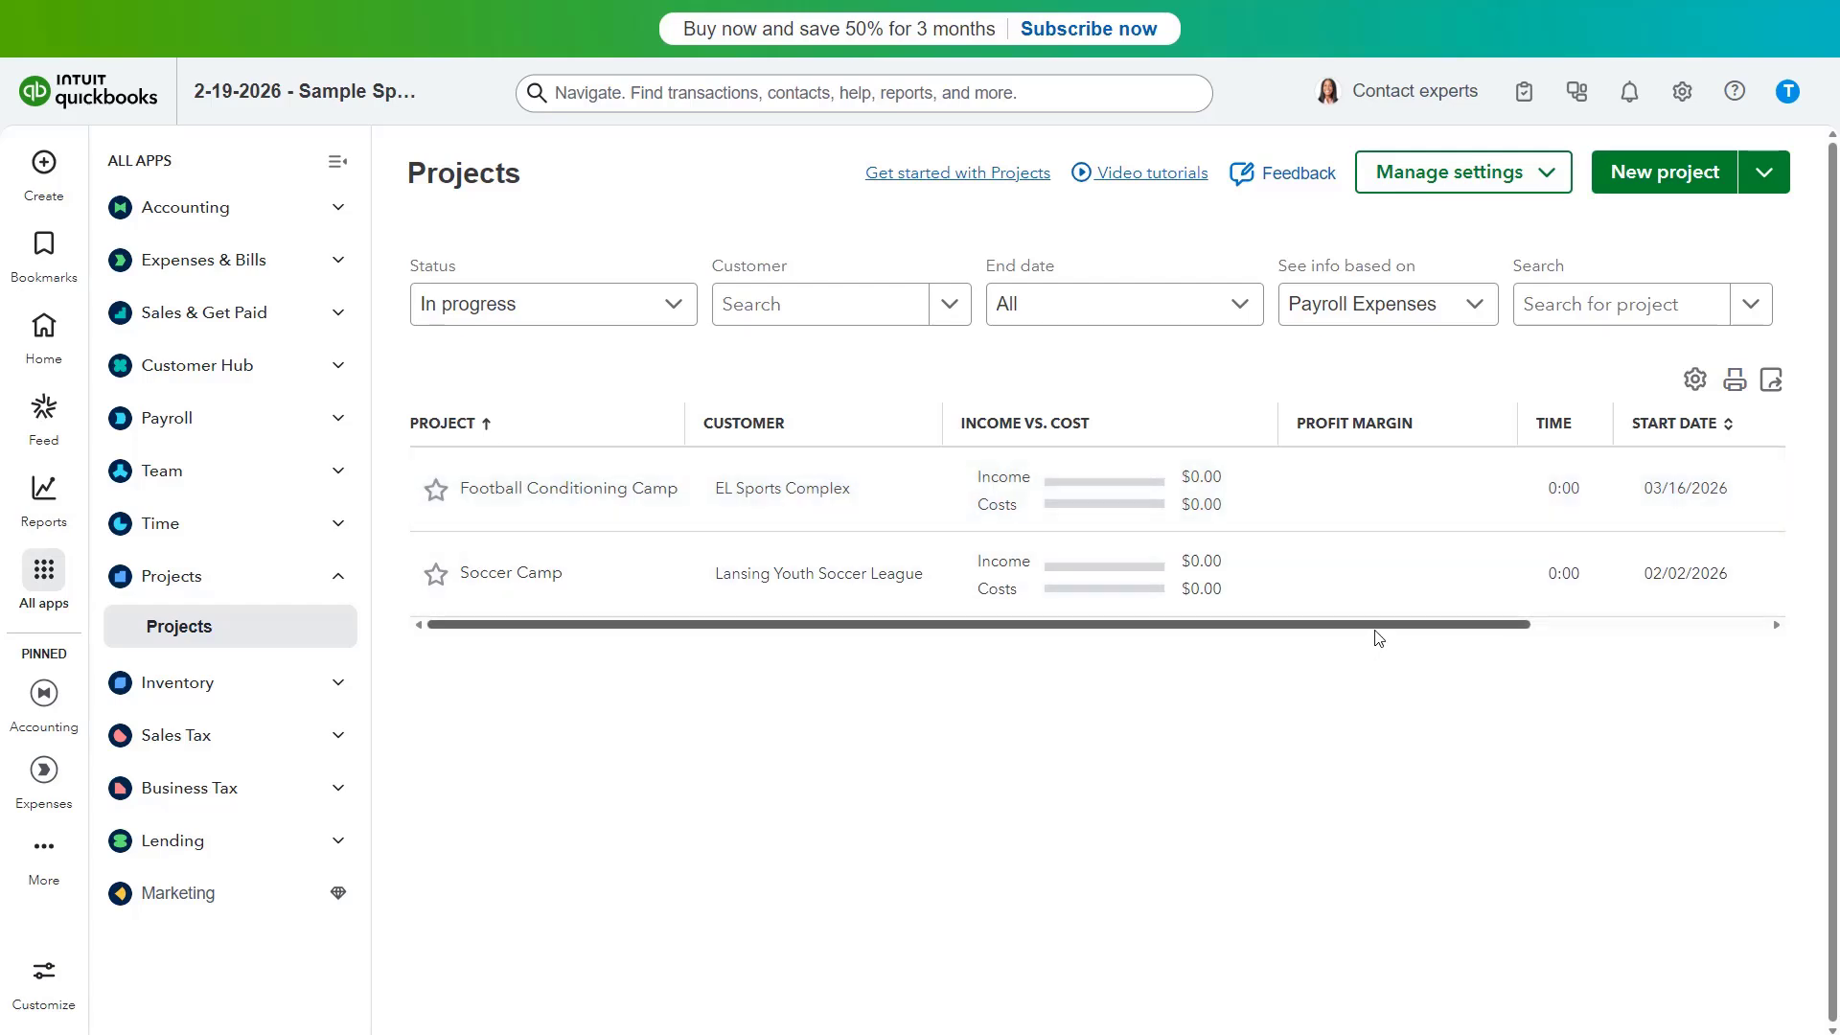
Step: Collapse the app sidebar to widen the Projects table and bring up its column options
left_click_drag(1377, 625, 1645, 626)
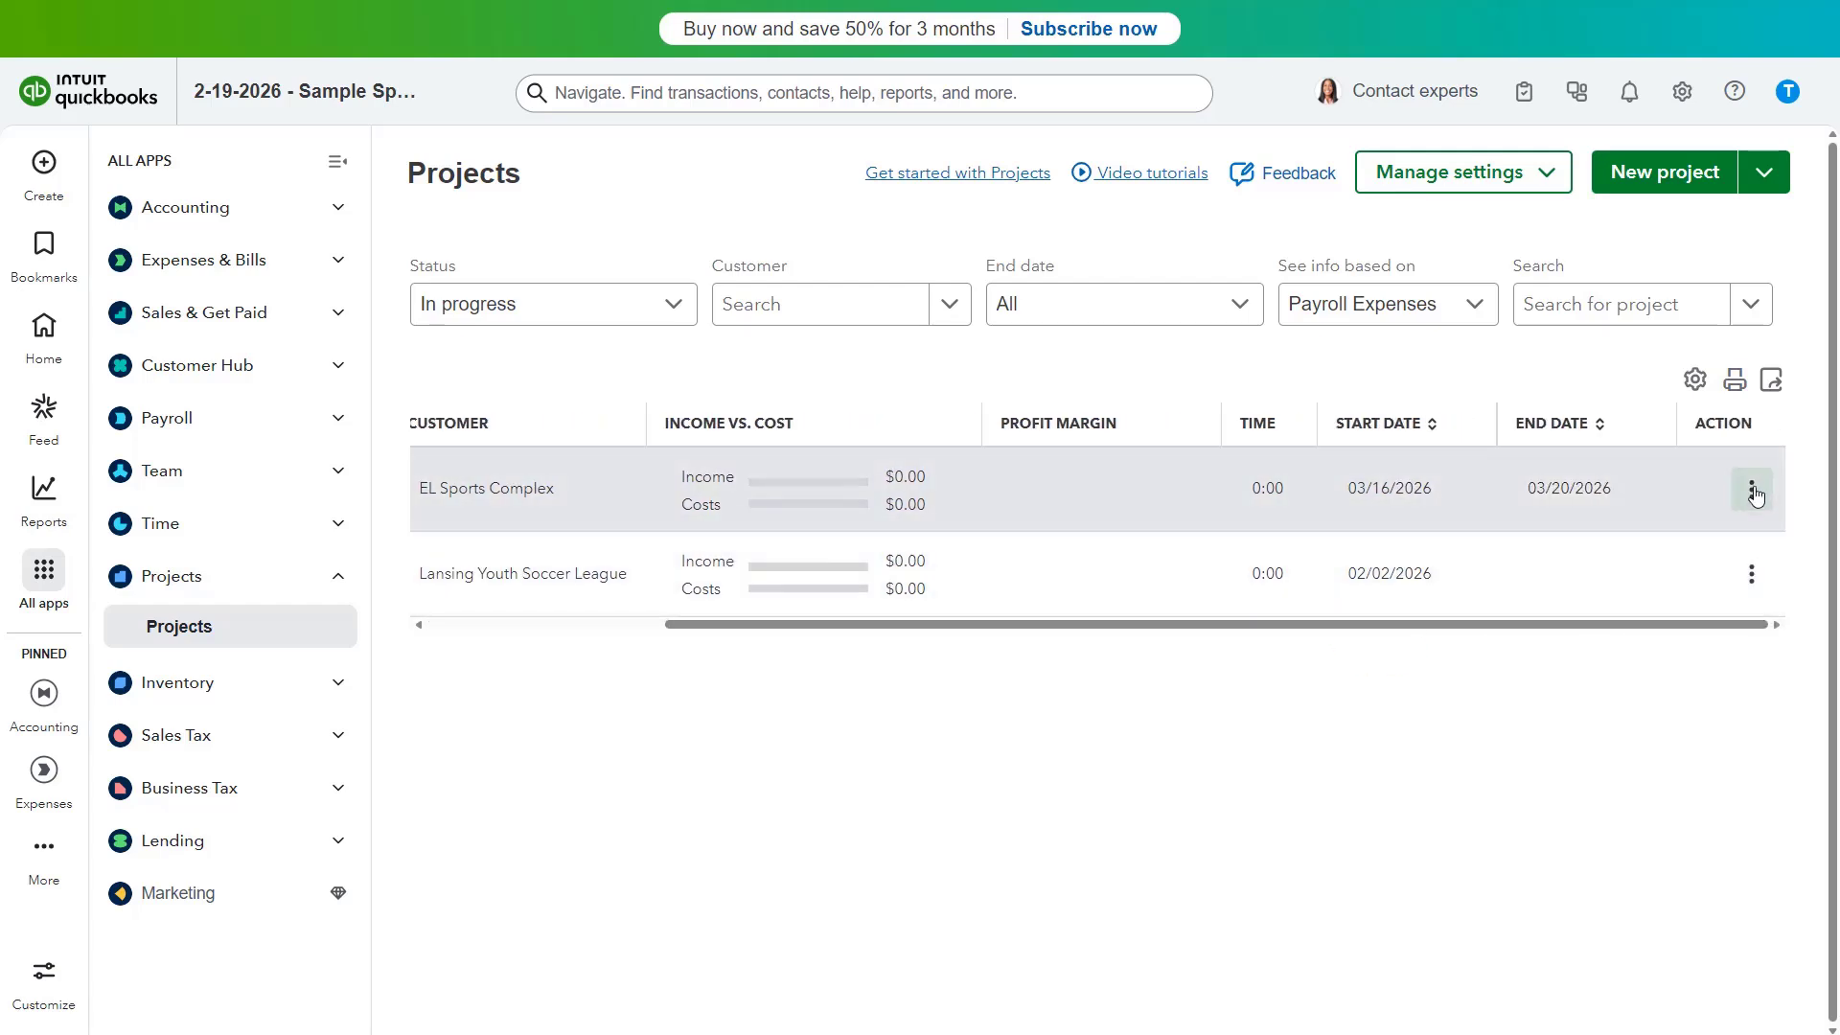
left_click(1754, 490)
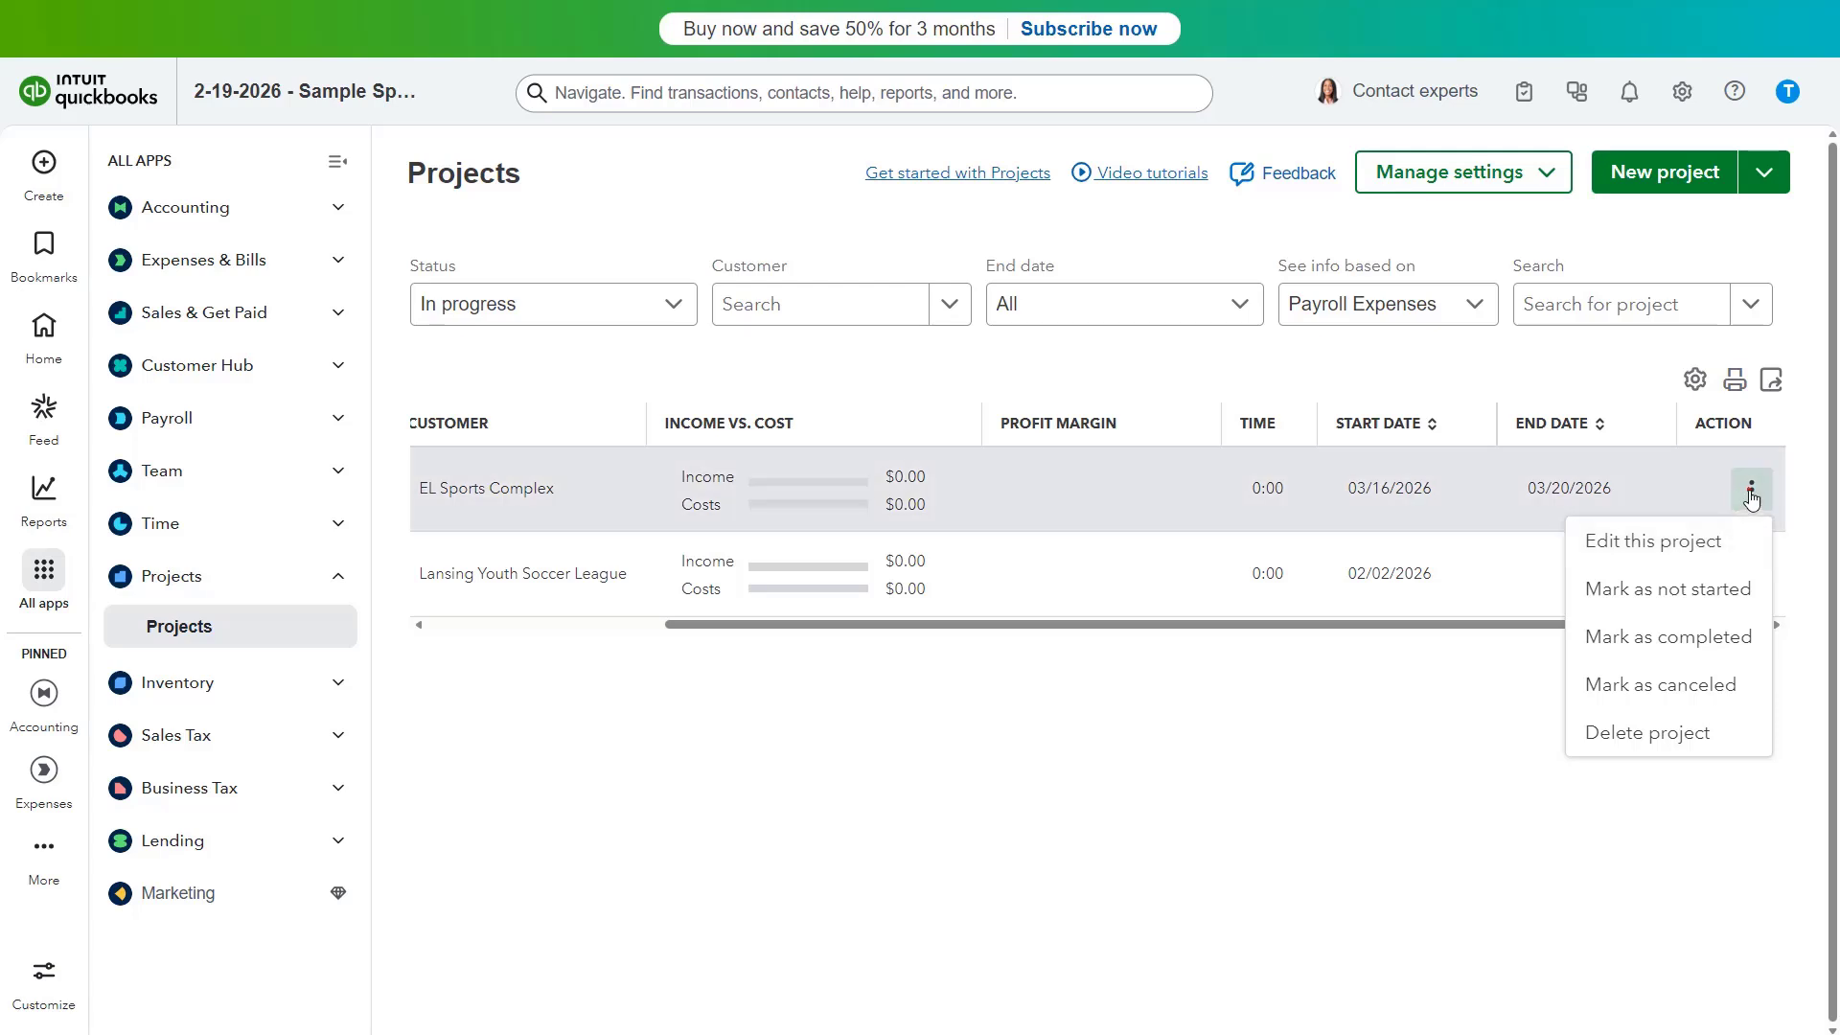
left_click(1750, 489)
left_click_drag(1634, 622, 1272, 649)
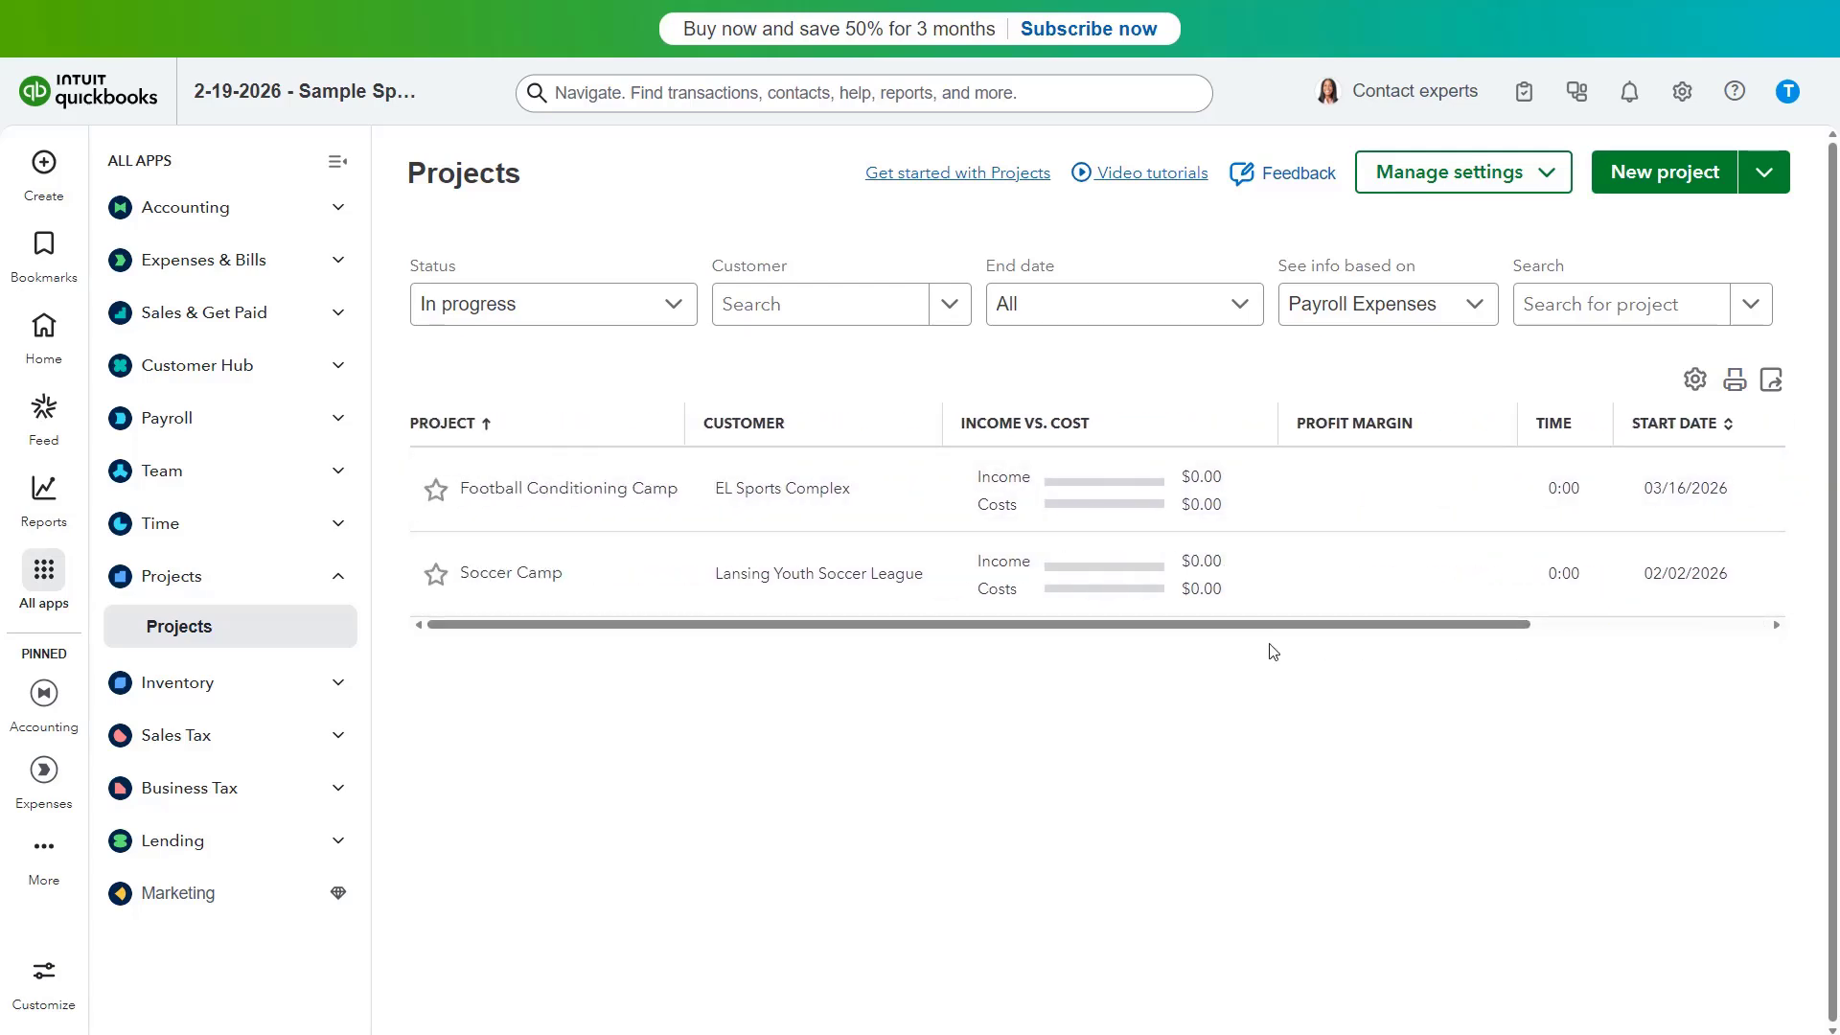
left_click(338, 164)
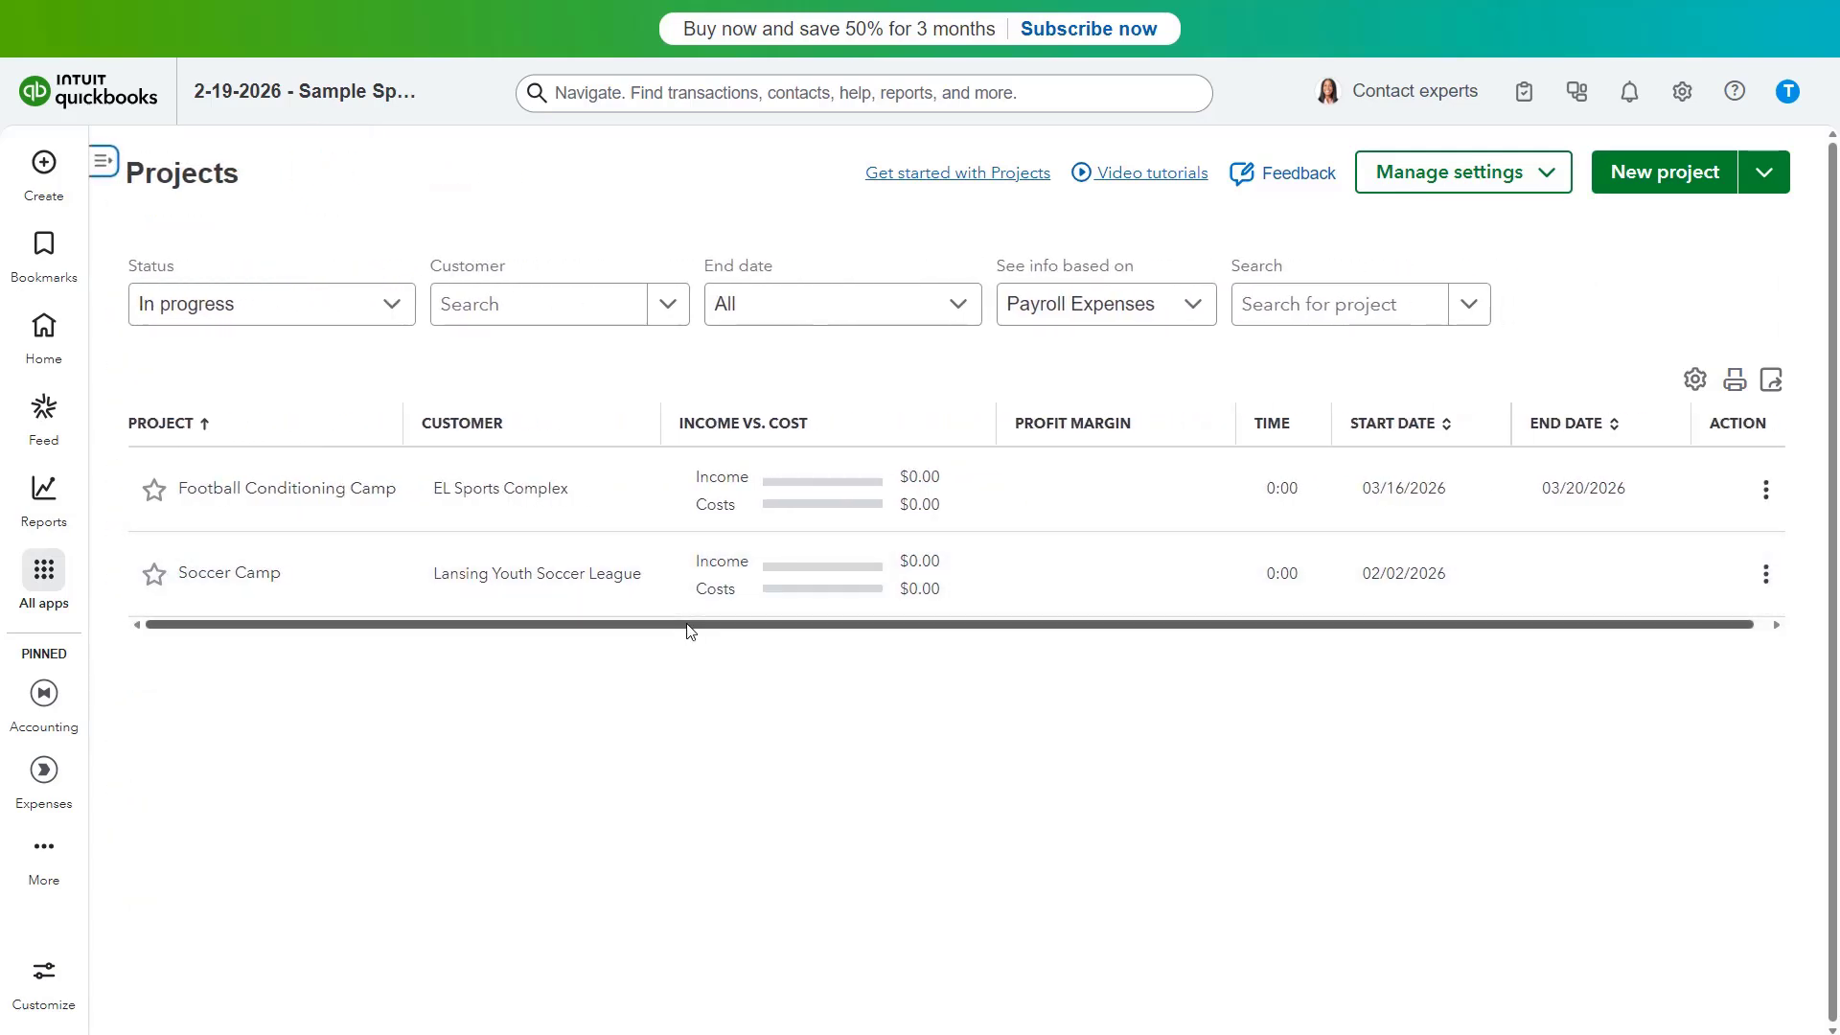
left_click(1696, 381)
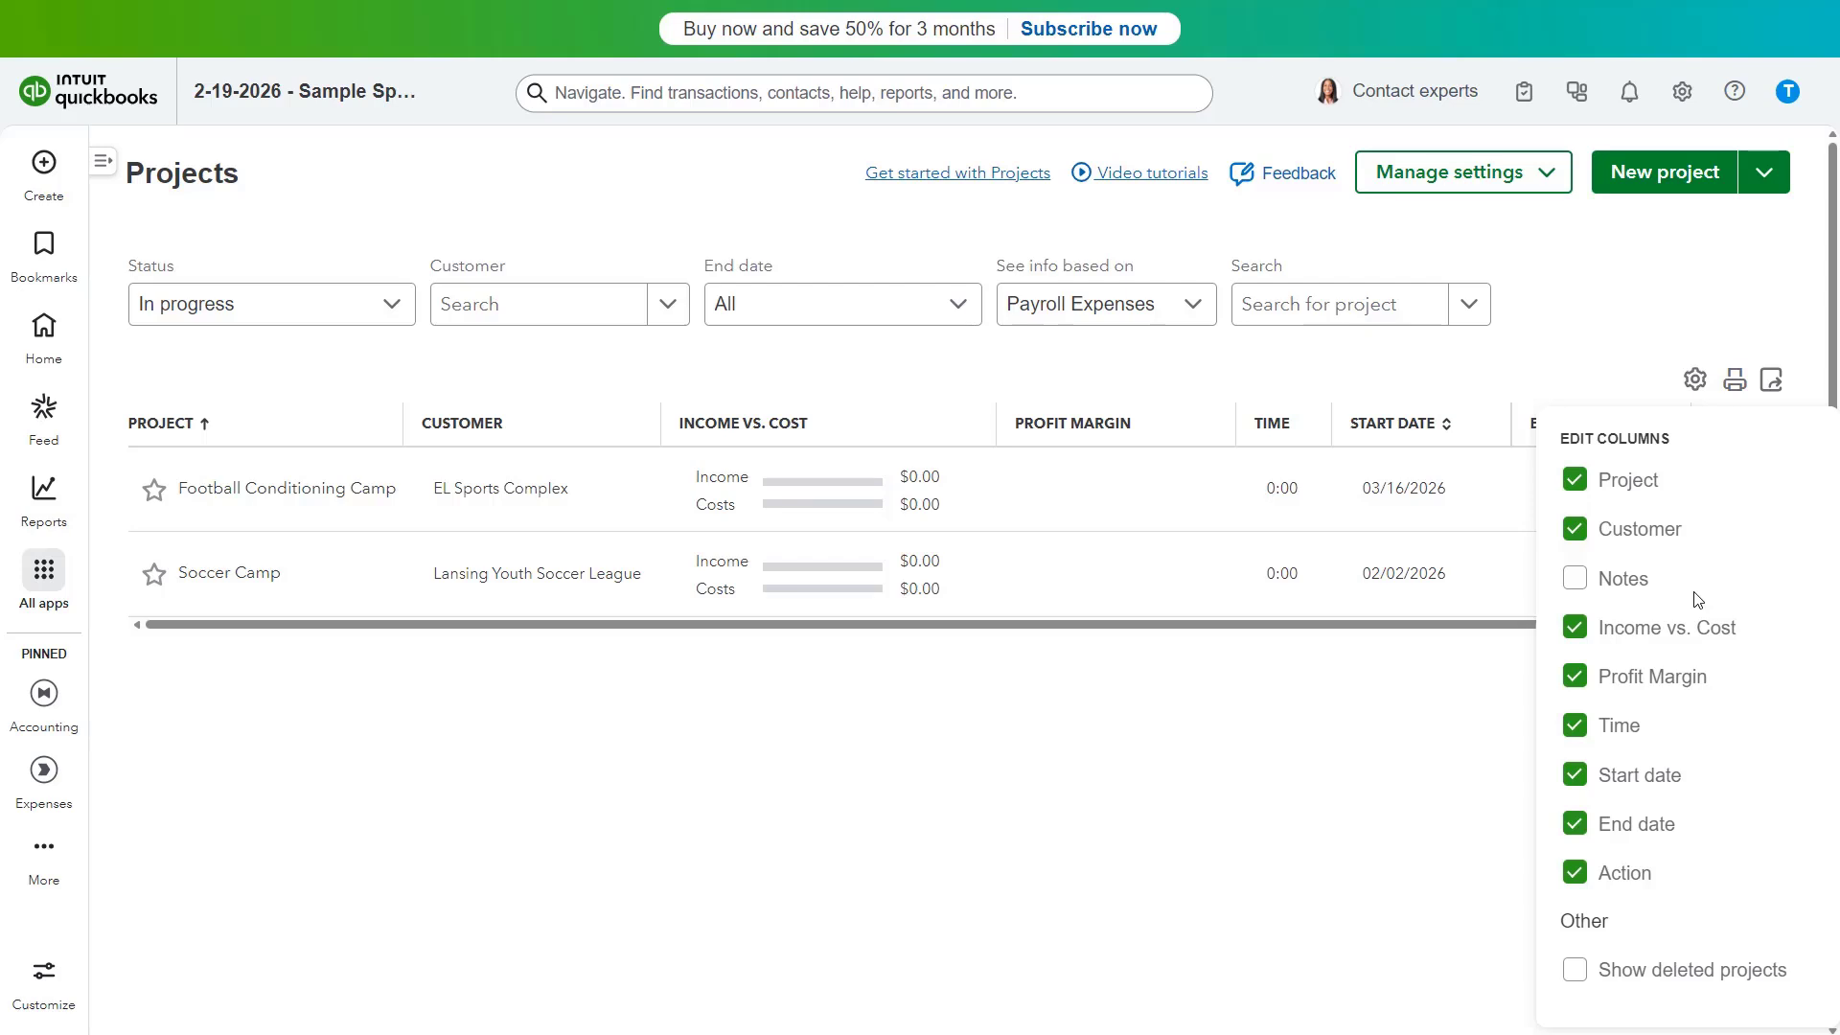
Step: Leave deleted projects hidden and close the column panel to see End Date and Action columns
left_click(1577, 971)
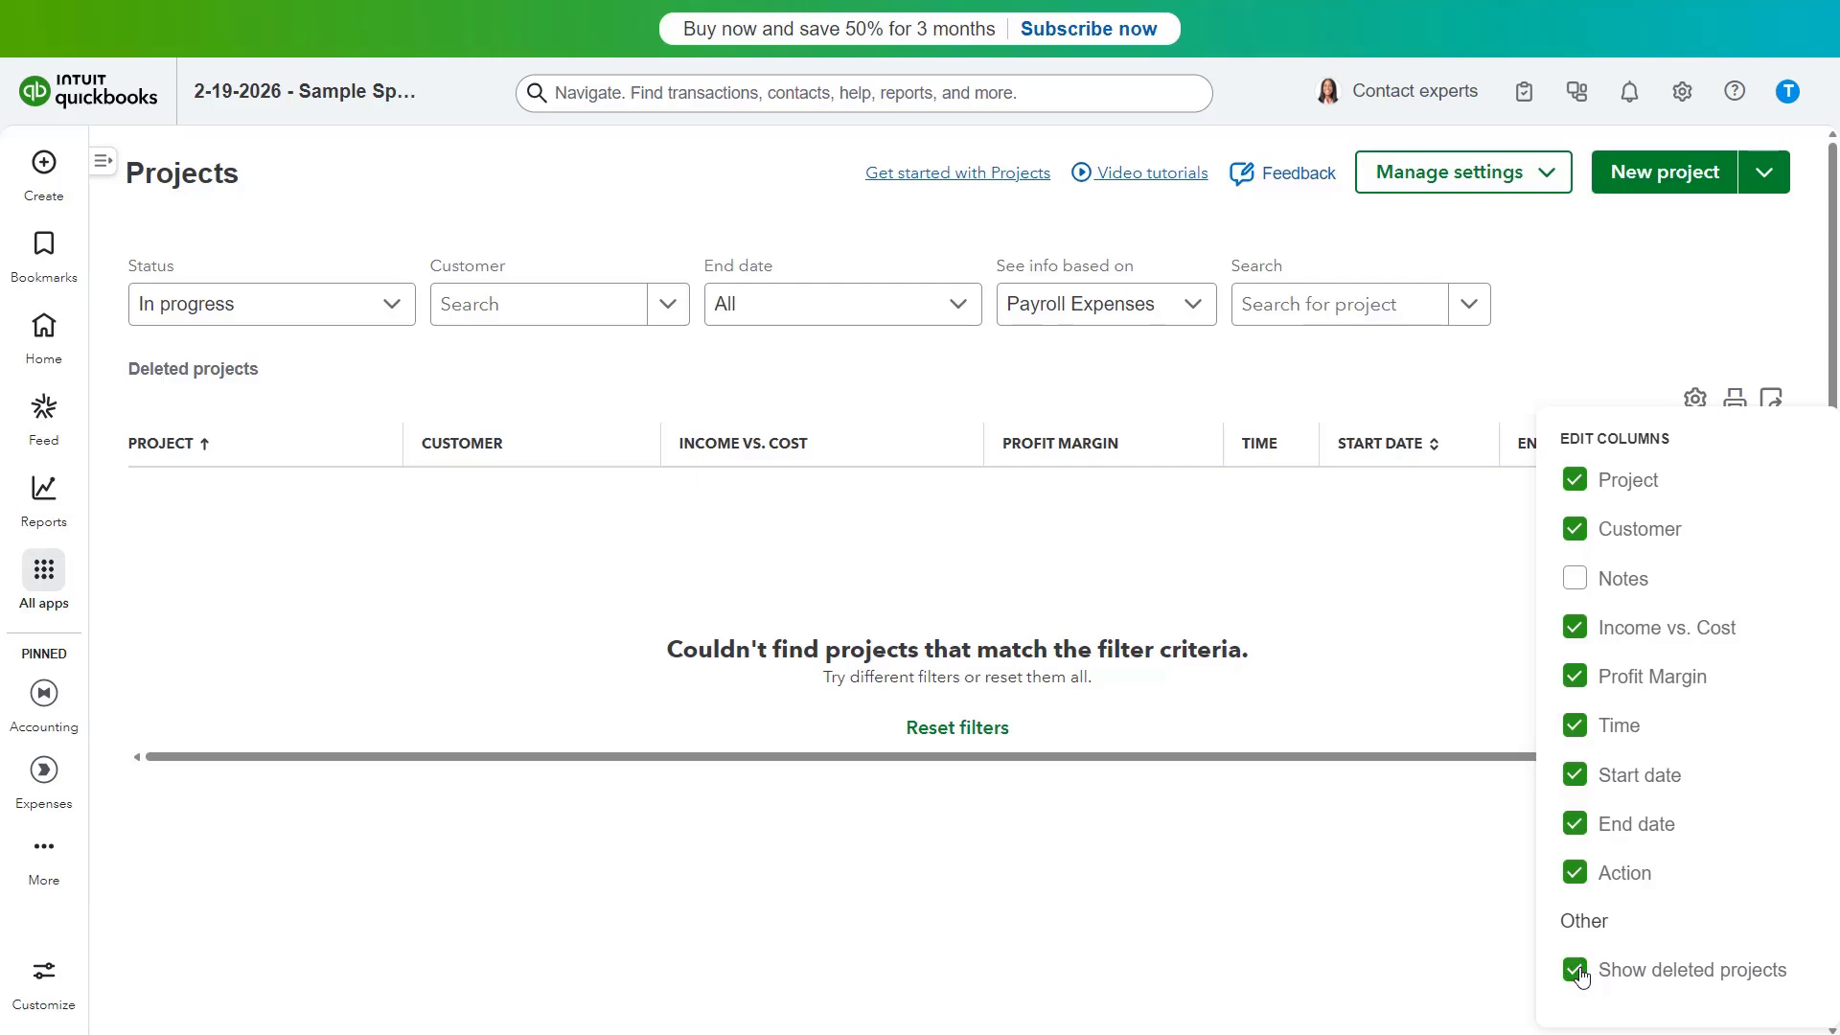
left_click(1577, 971)
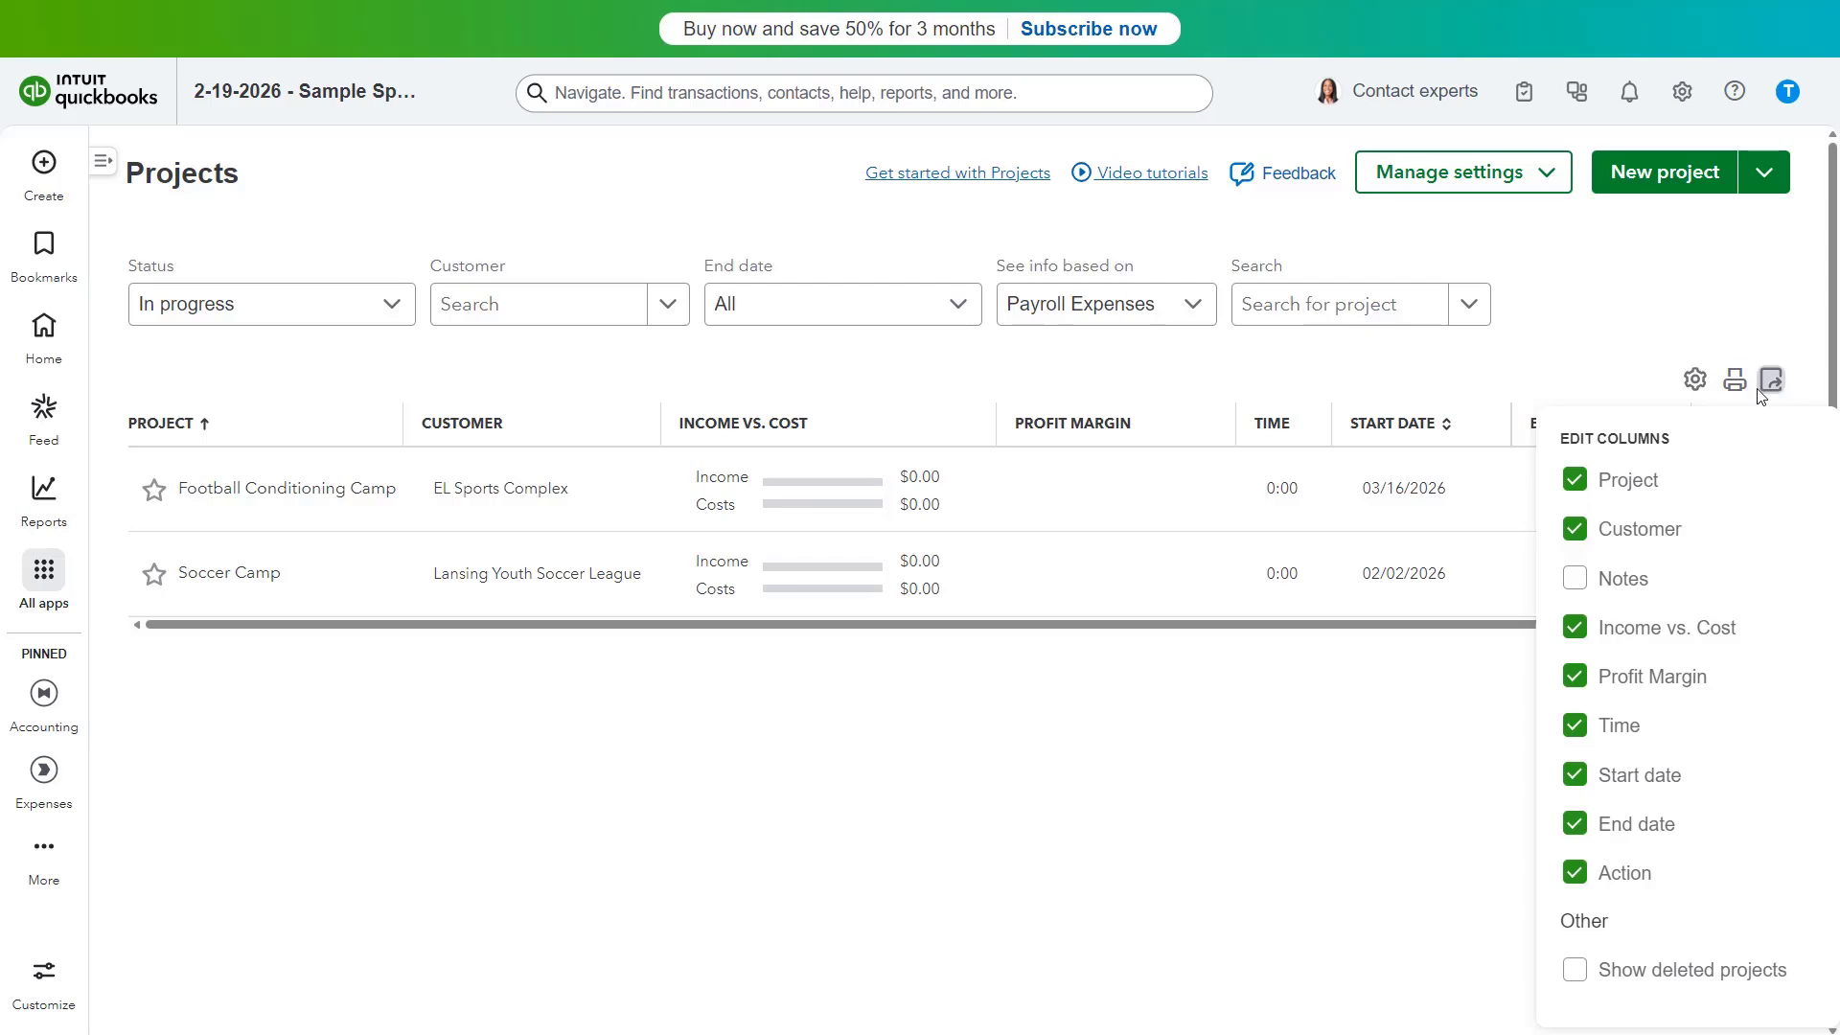
left_click(1599, 379)
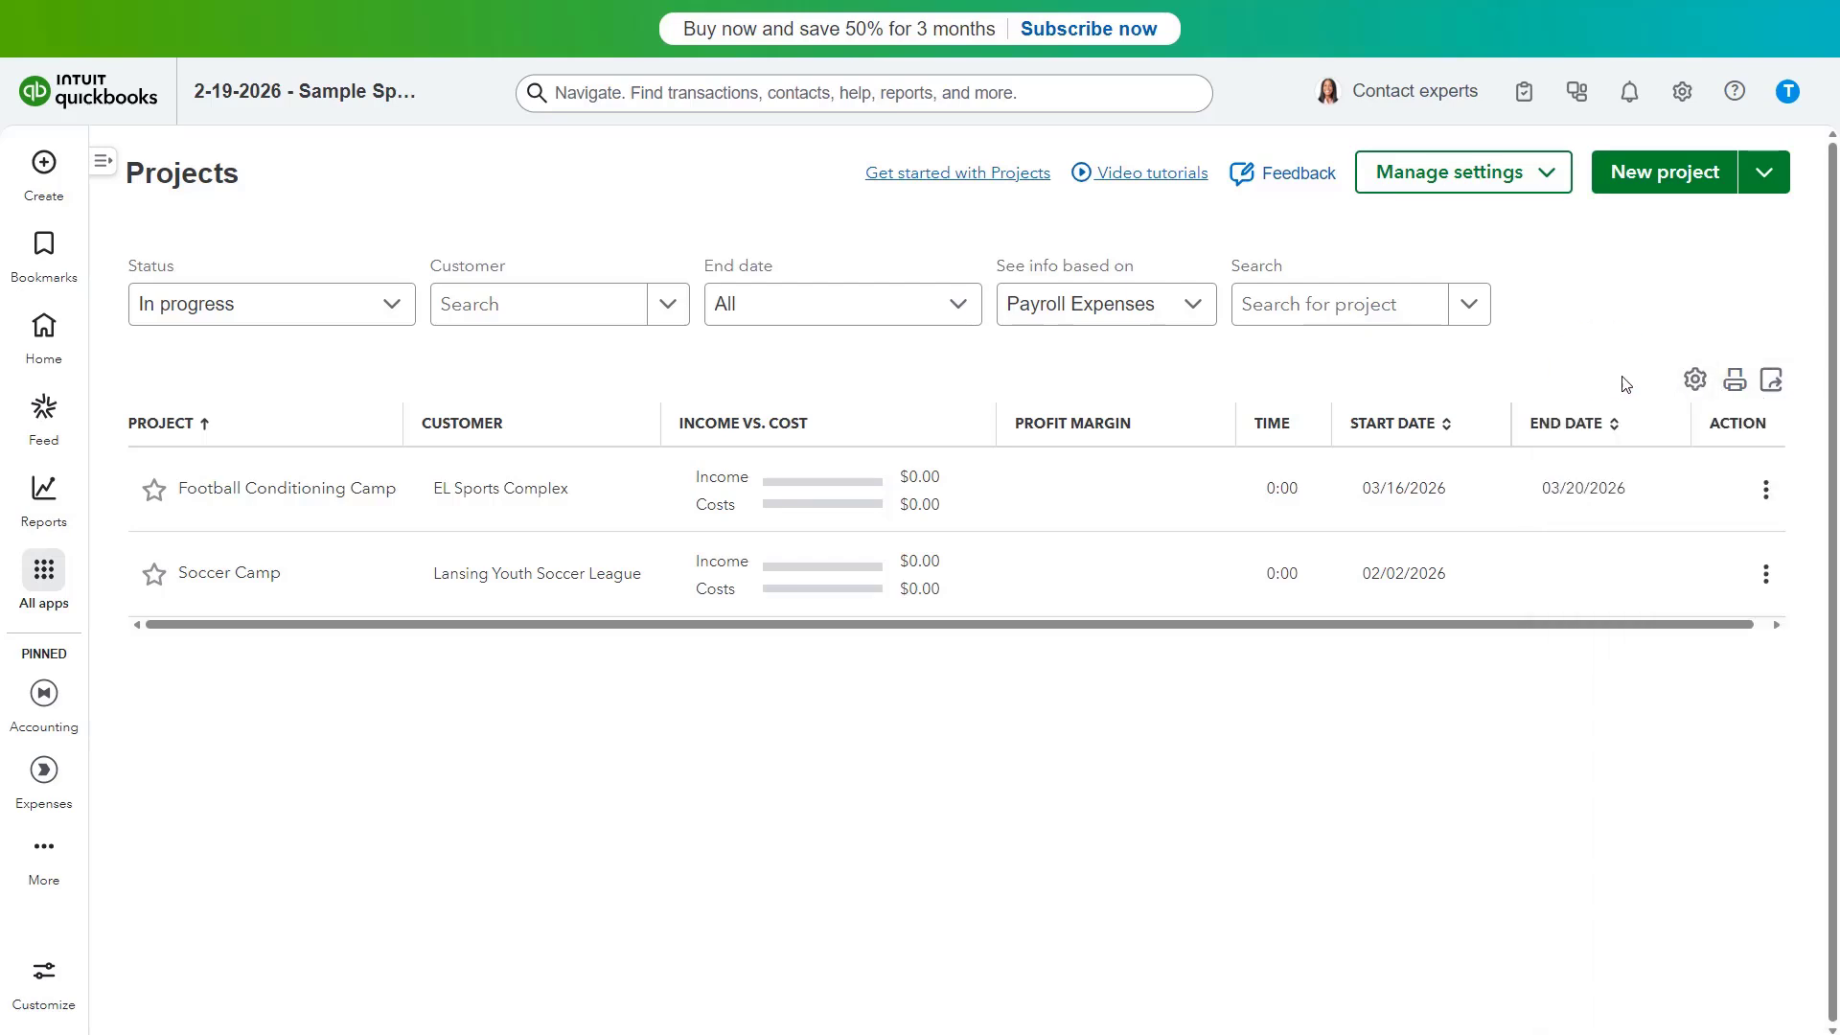
left_click(1737, 382)
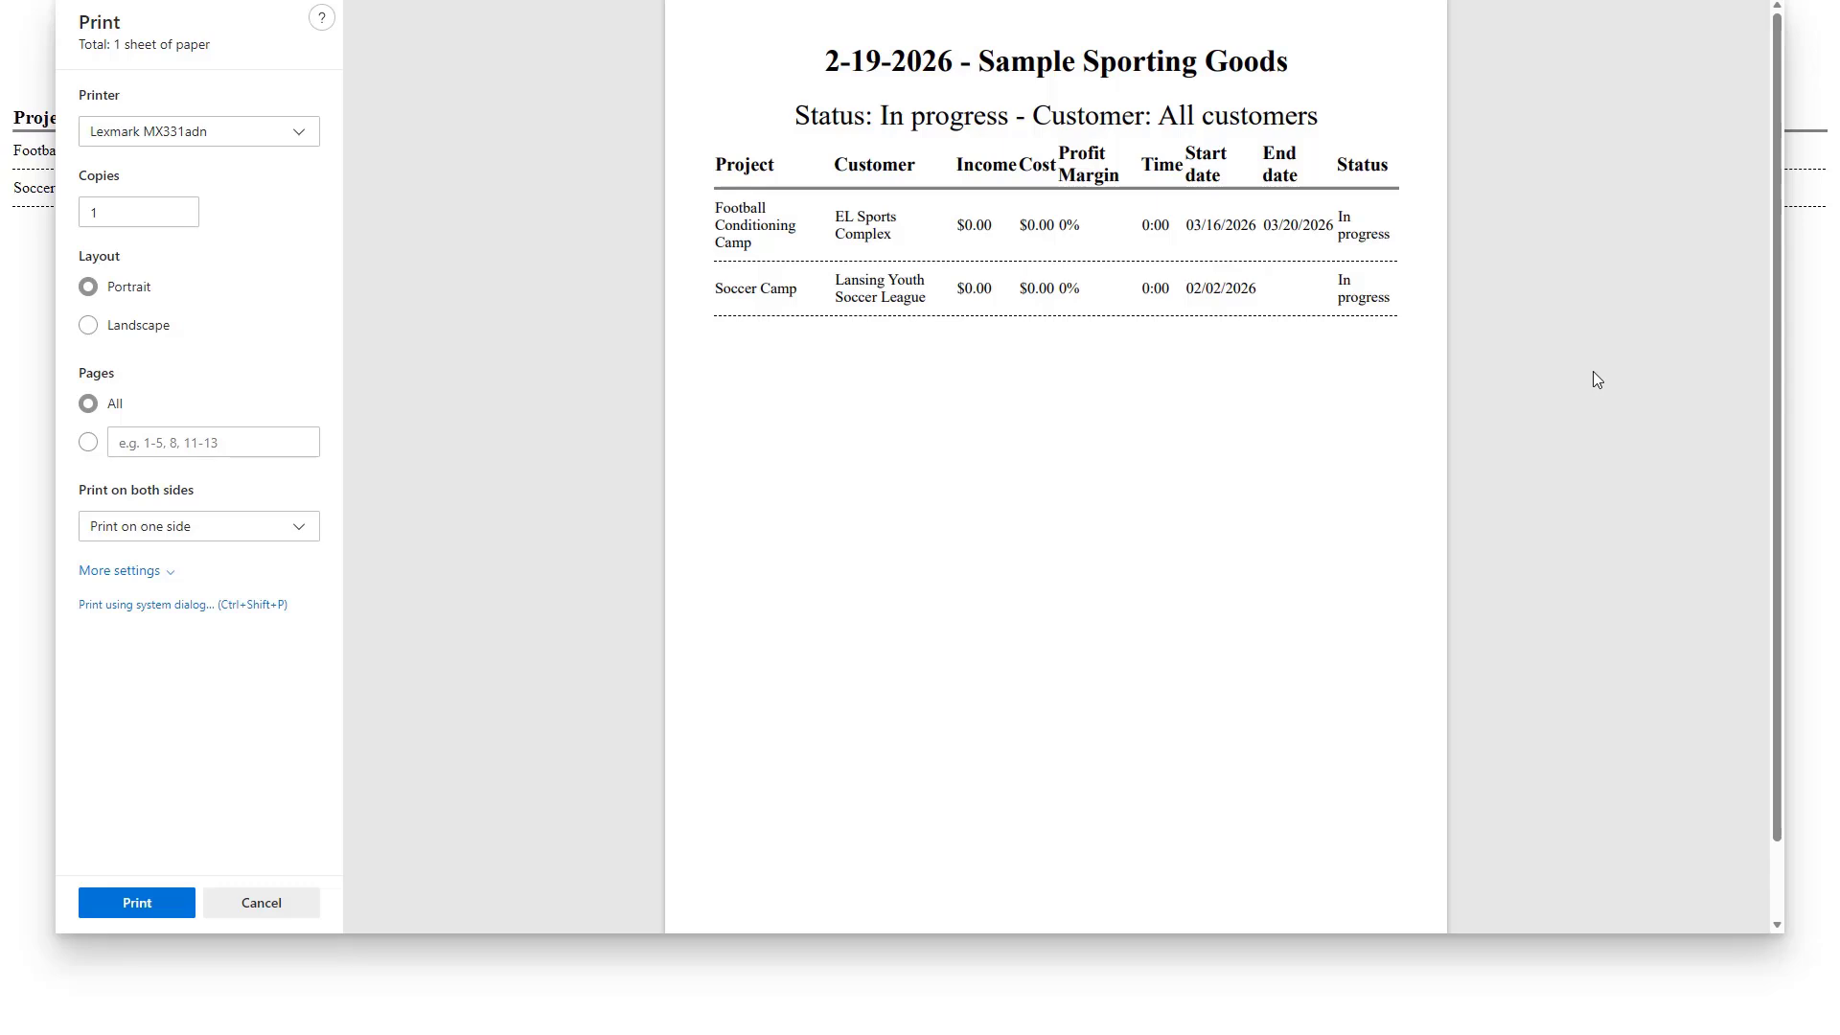
left_click(303, 899)
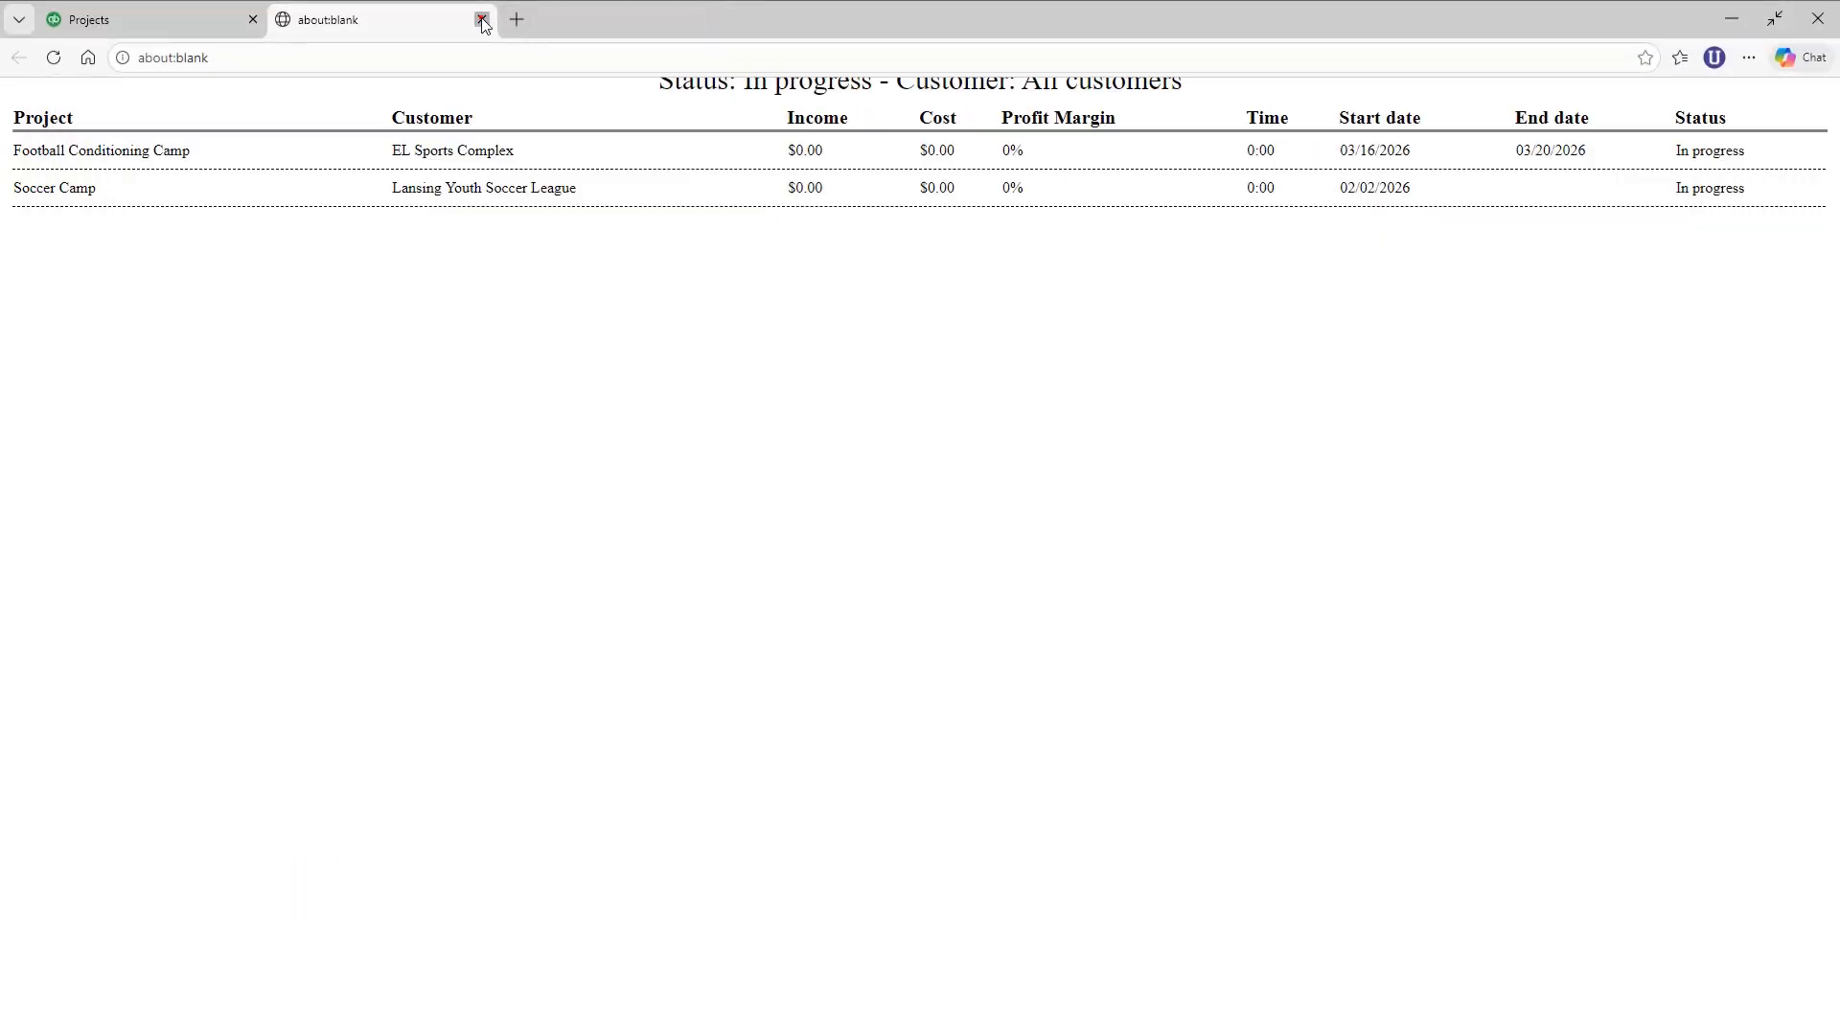
left_click(482, 19)
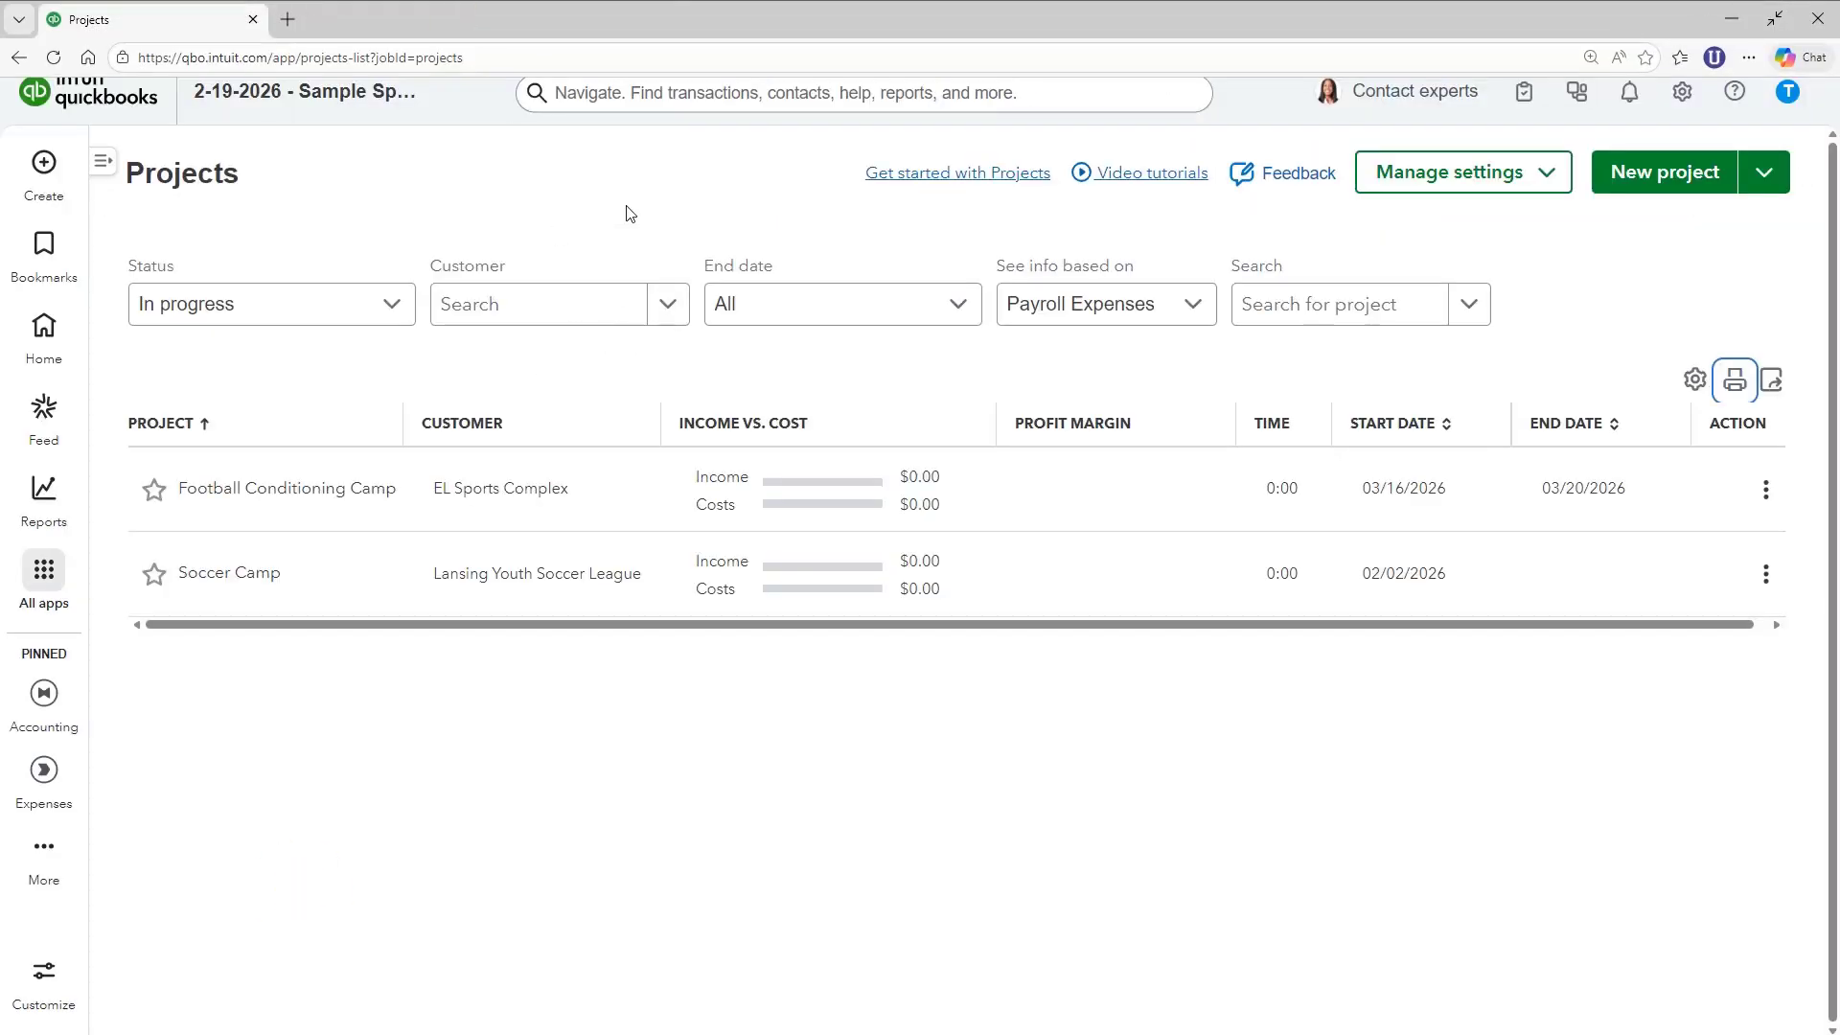
key("F11")
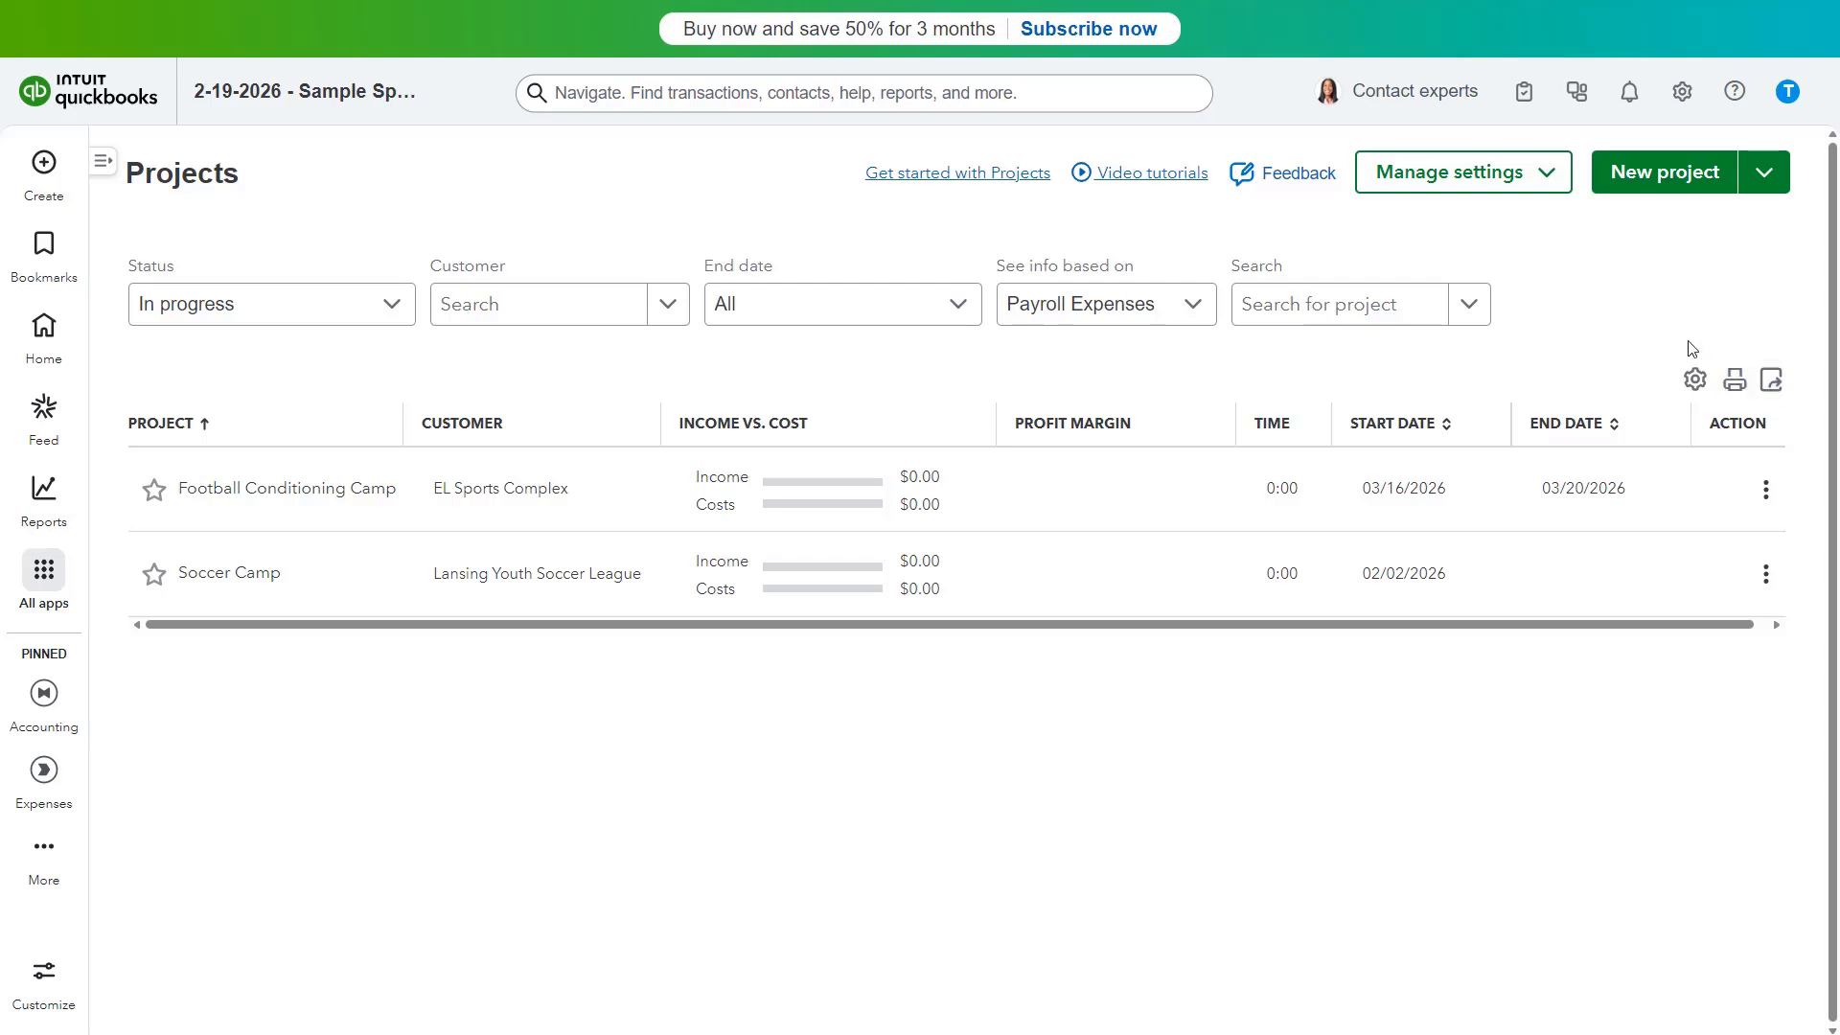
left_click(1533, 180)
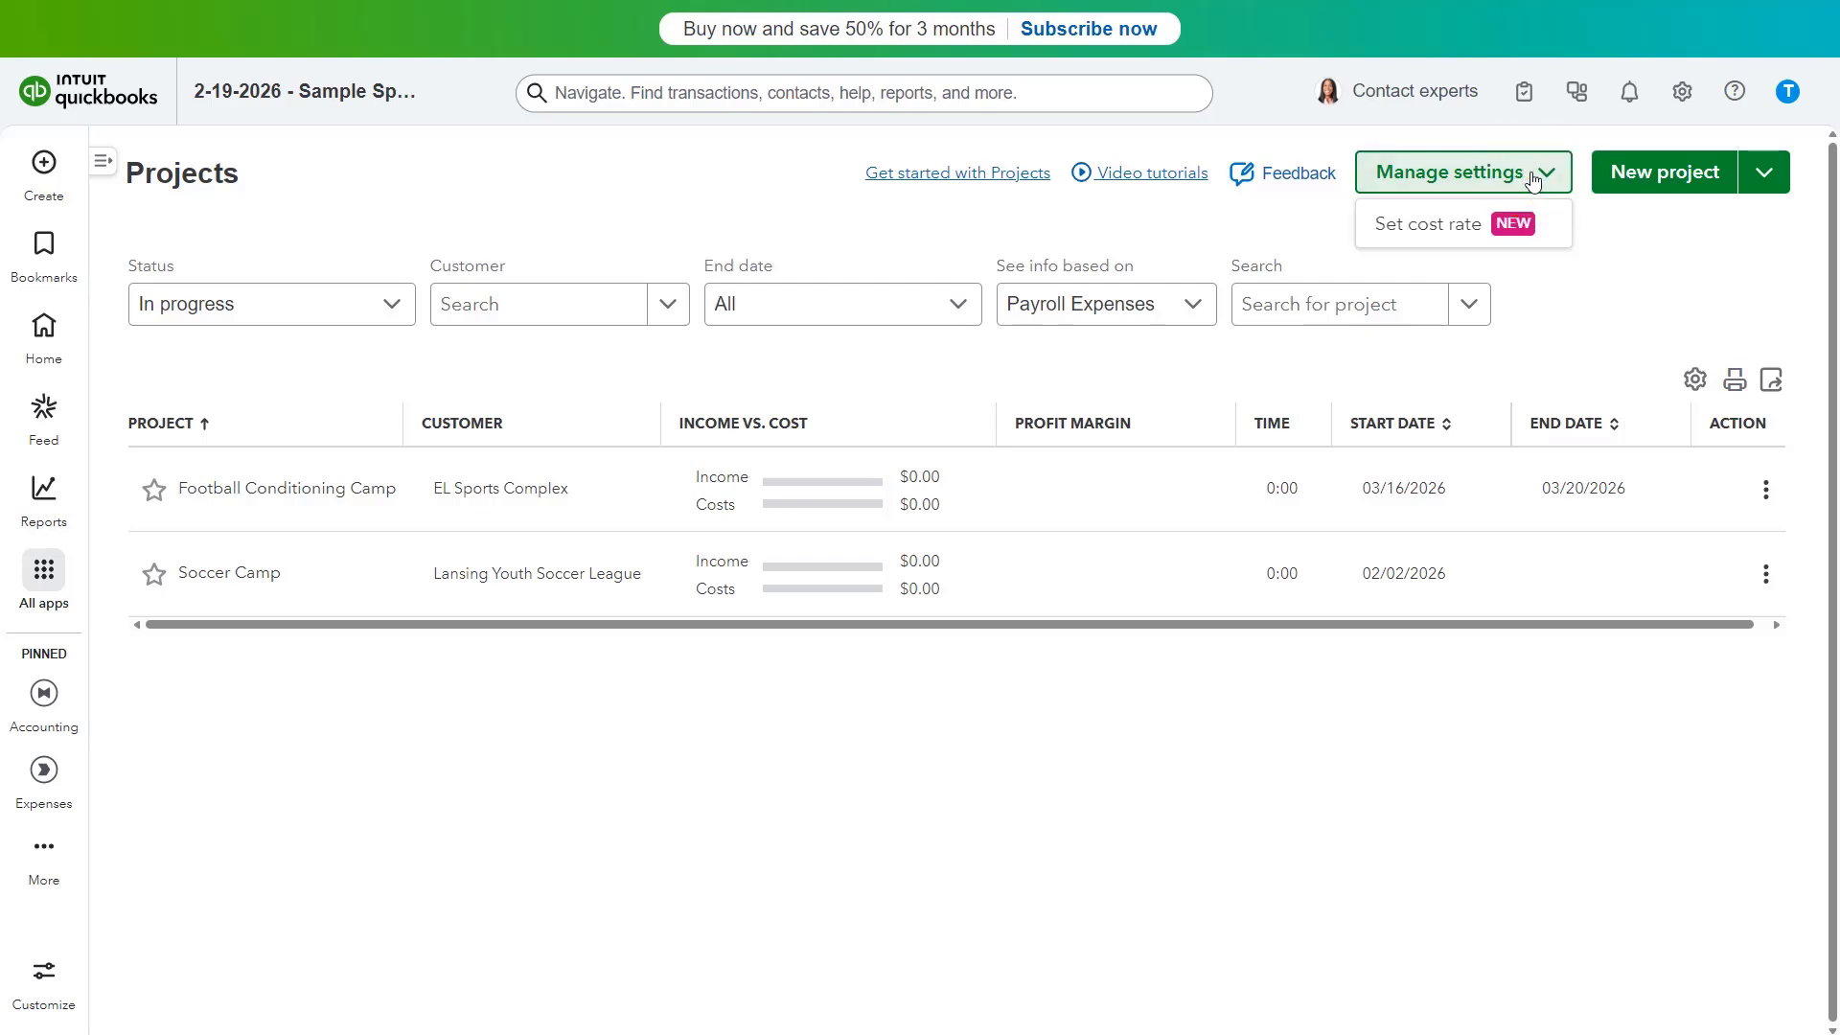
left_click(1400, 233)
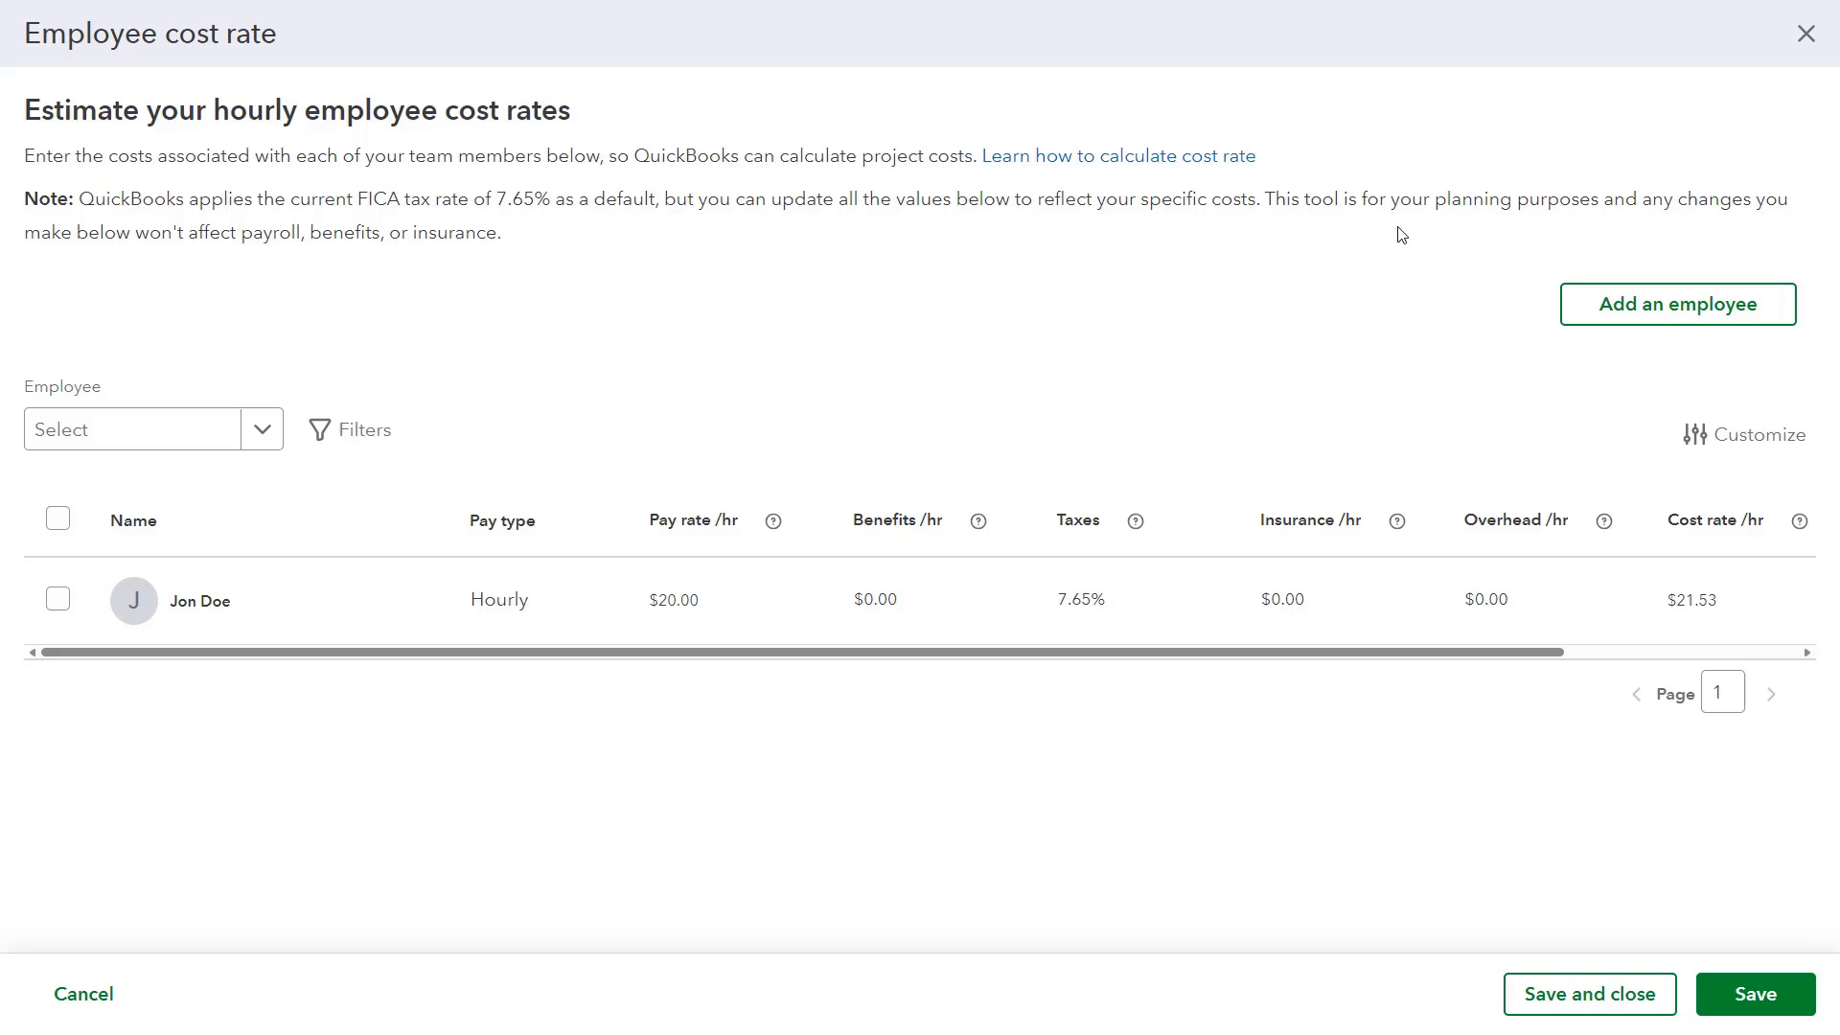
left_click(928, 584)
left_click(1538, 989)
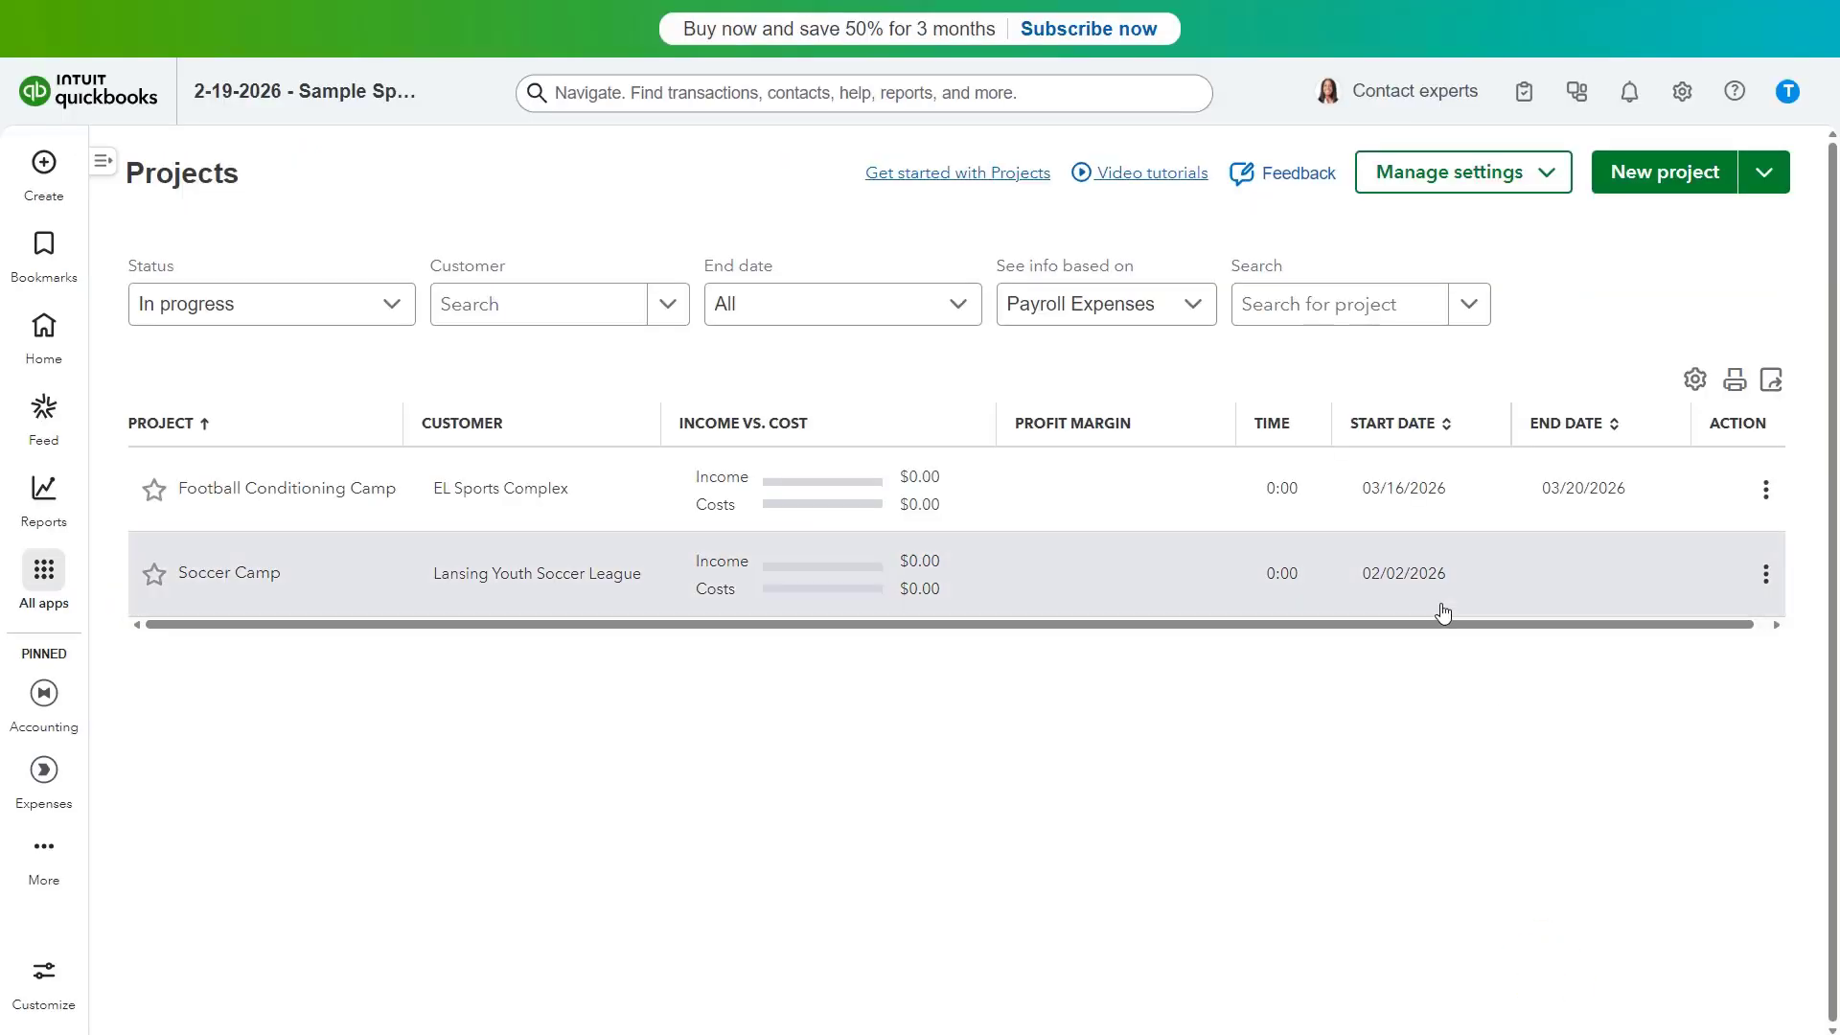
left_click(43, 570)
mouse_move(196, 580)
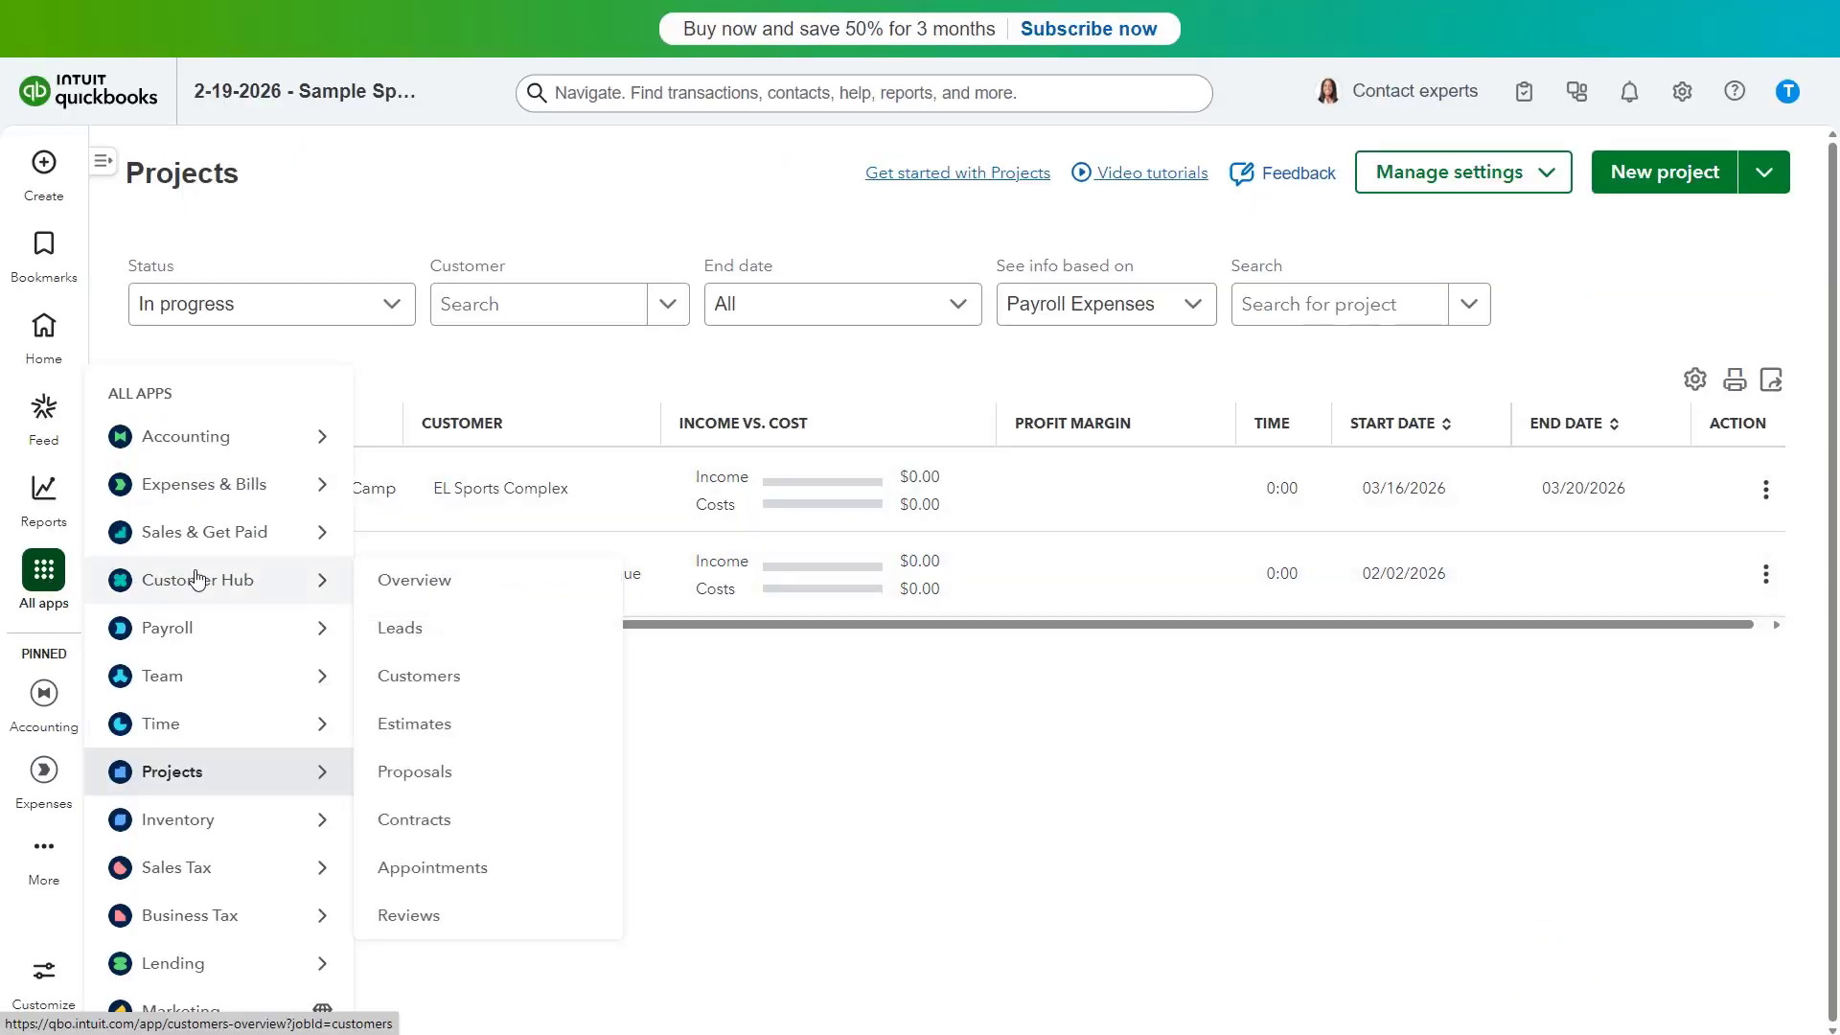
left_click(442, 678)
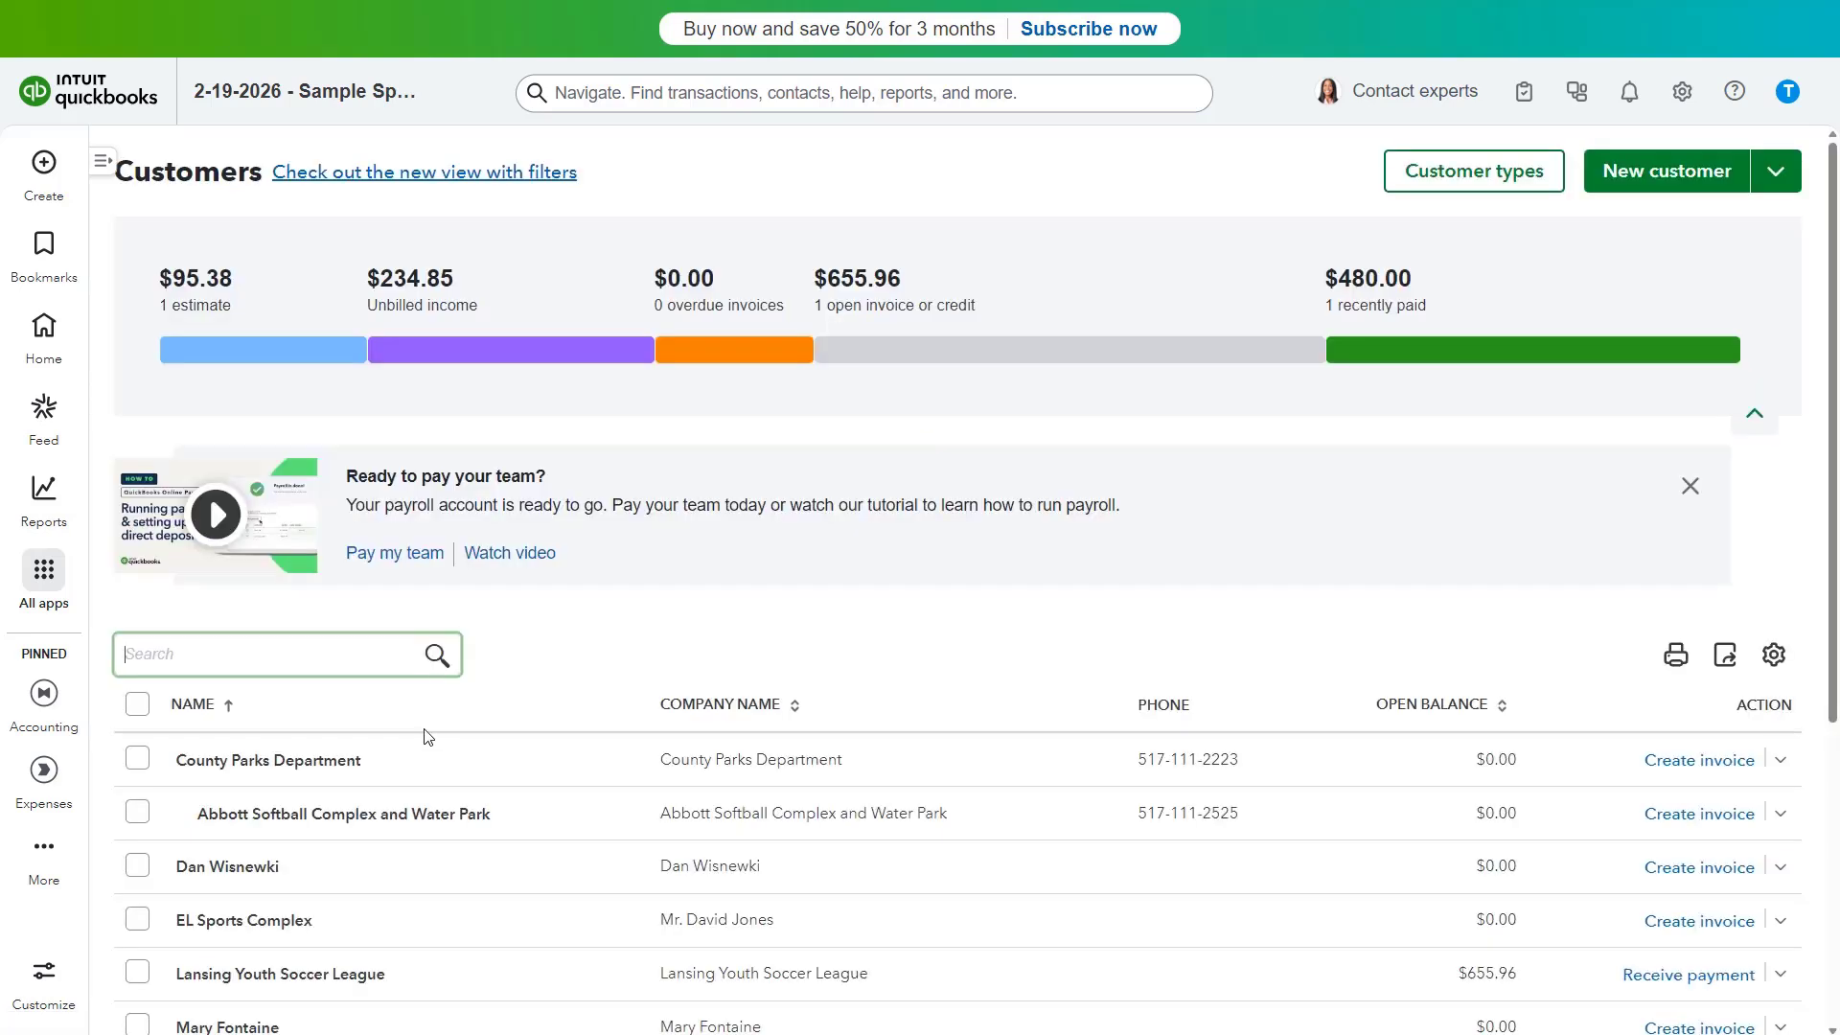
scroll(399, 811, "down", 5)
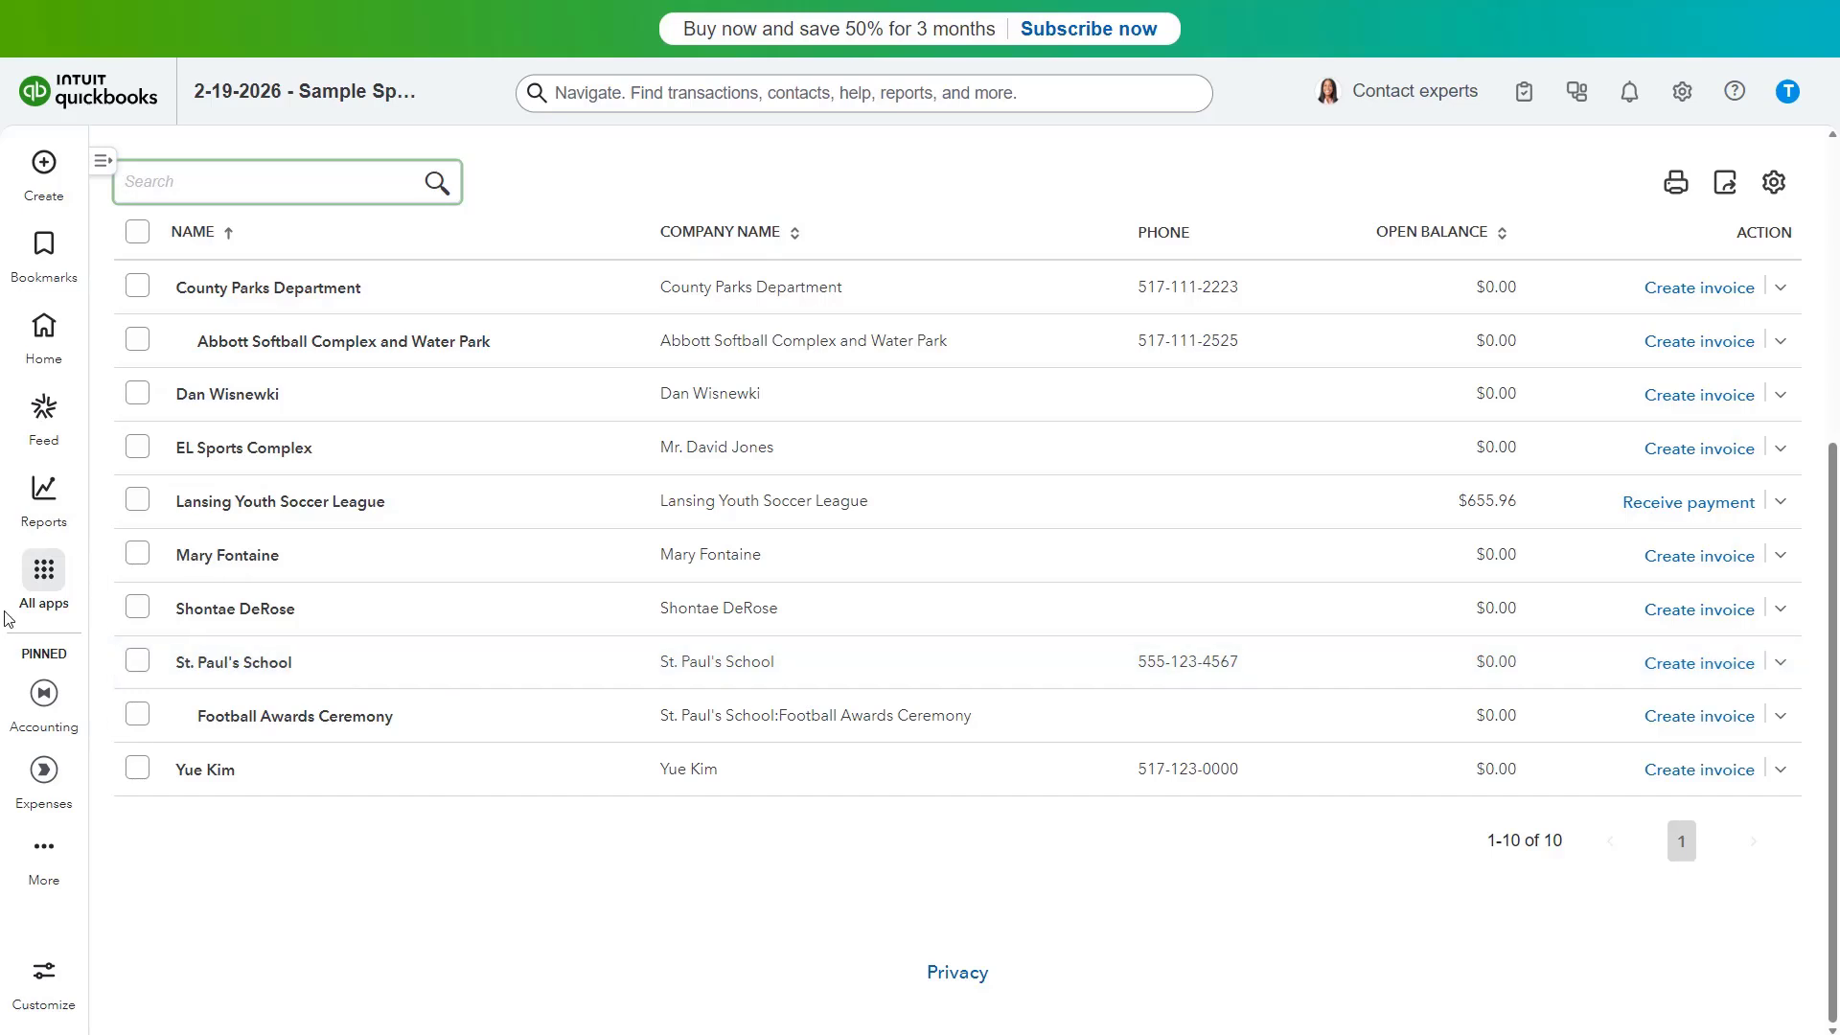
left_click(67, 591)
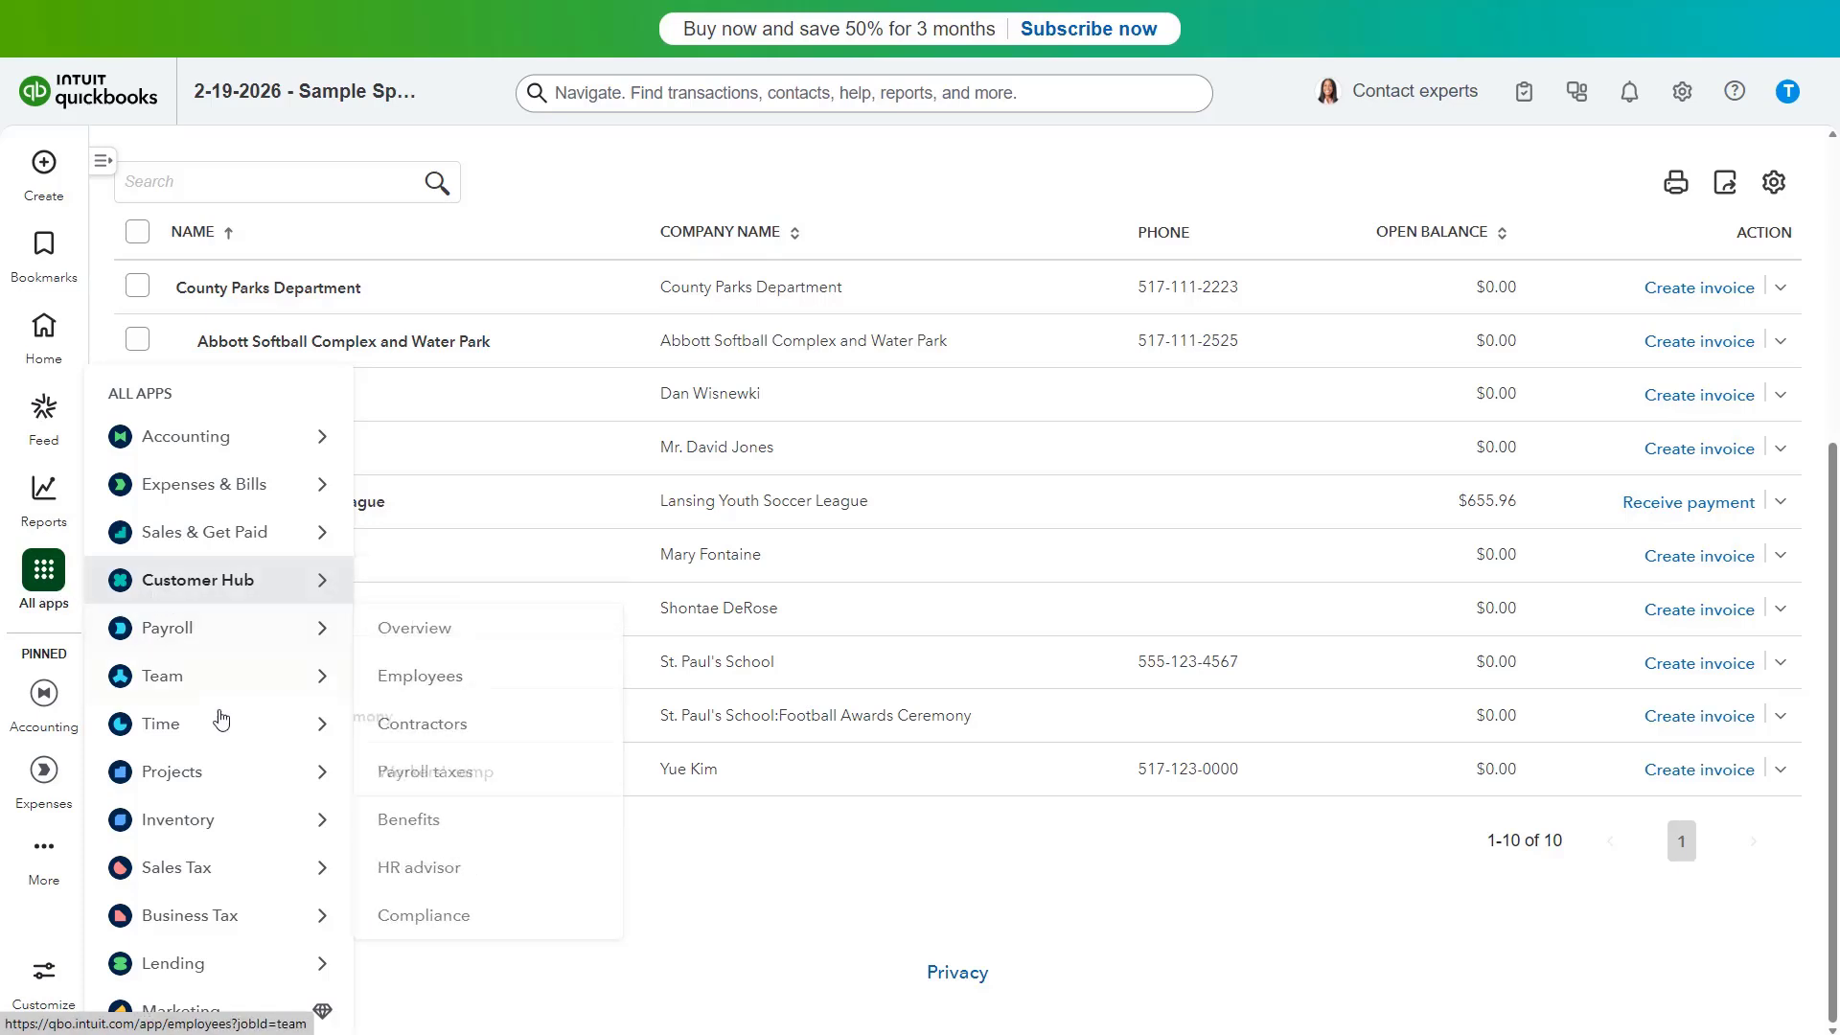
left_click(405, 778)
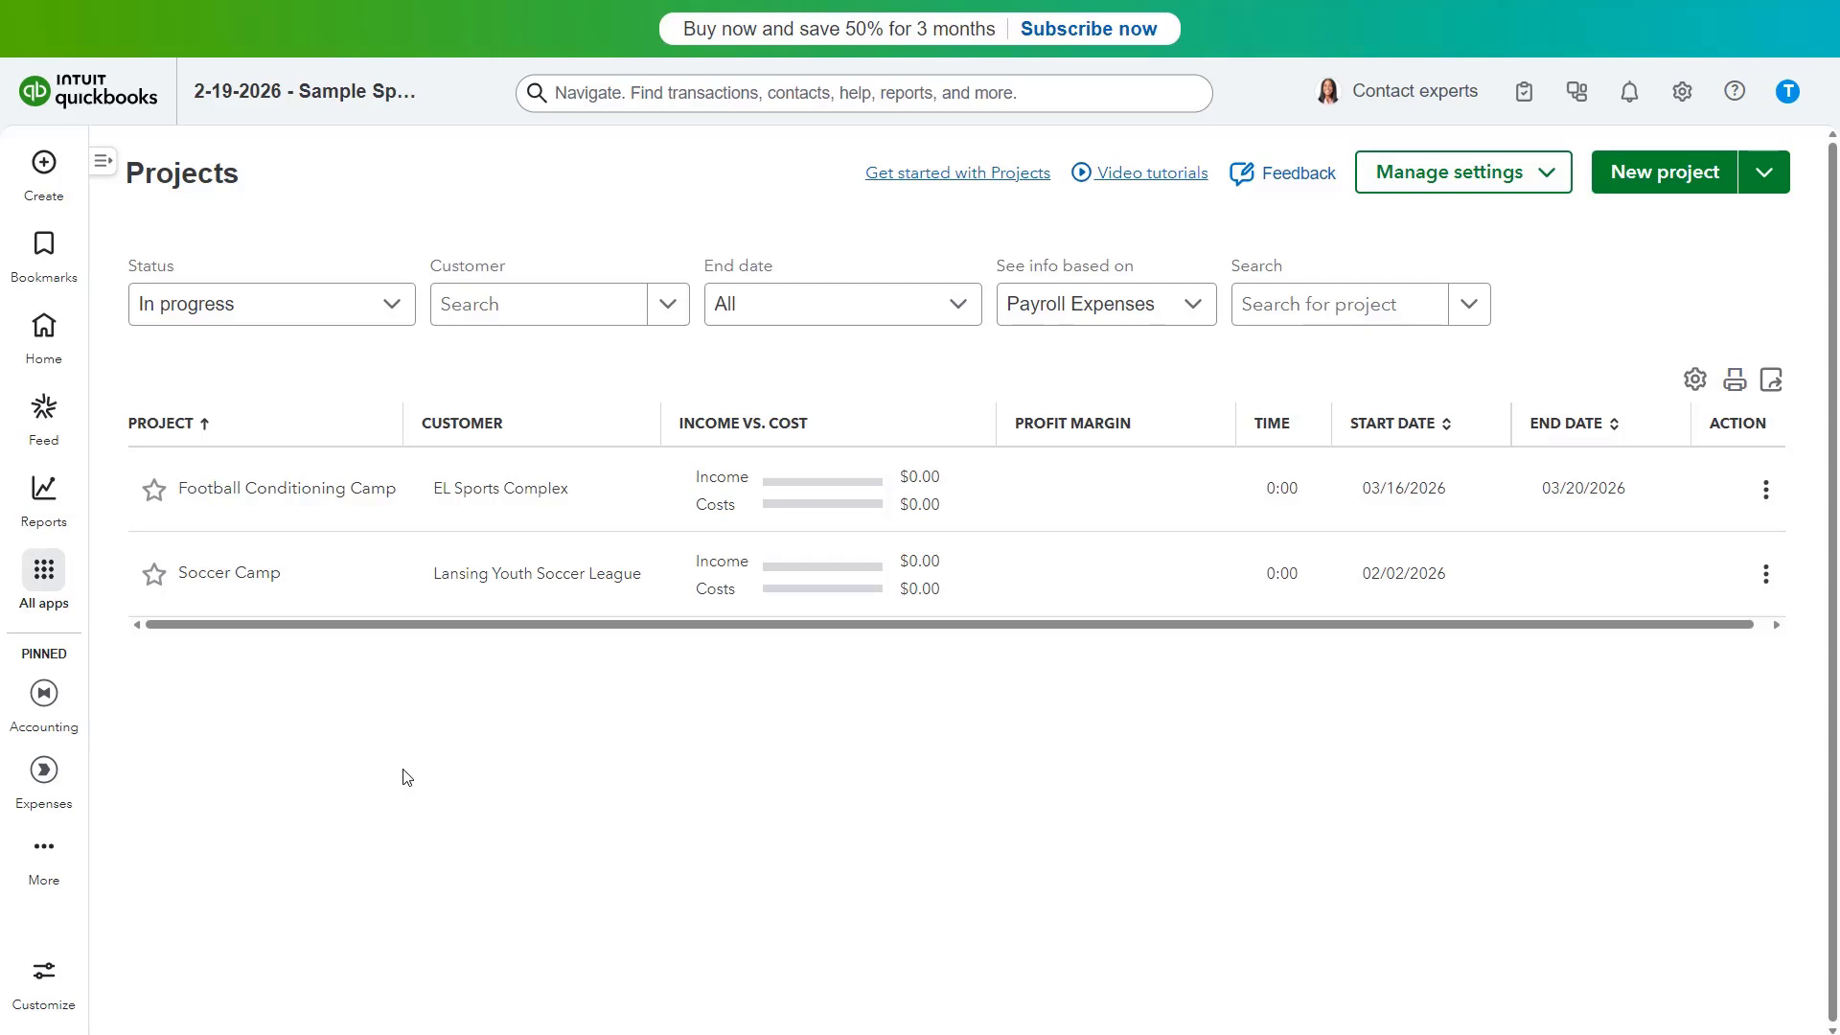
Step: Convert sub-customer Football Awards Ceremony into a project with In progress status and confirm
left_click(1760, 185)
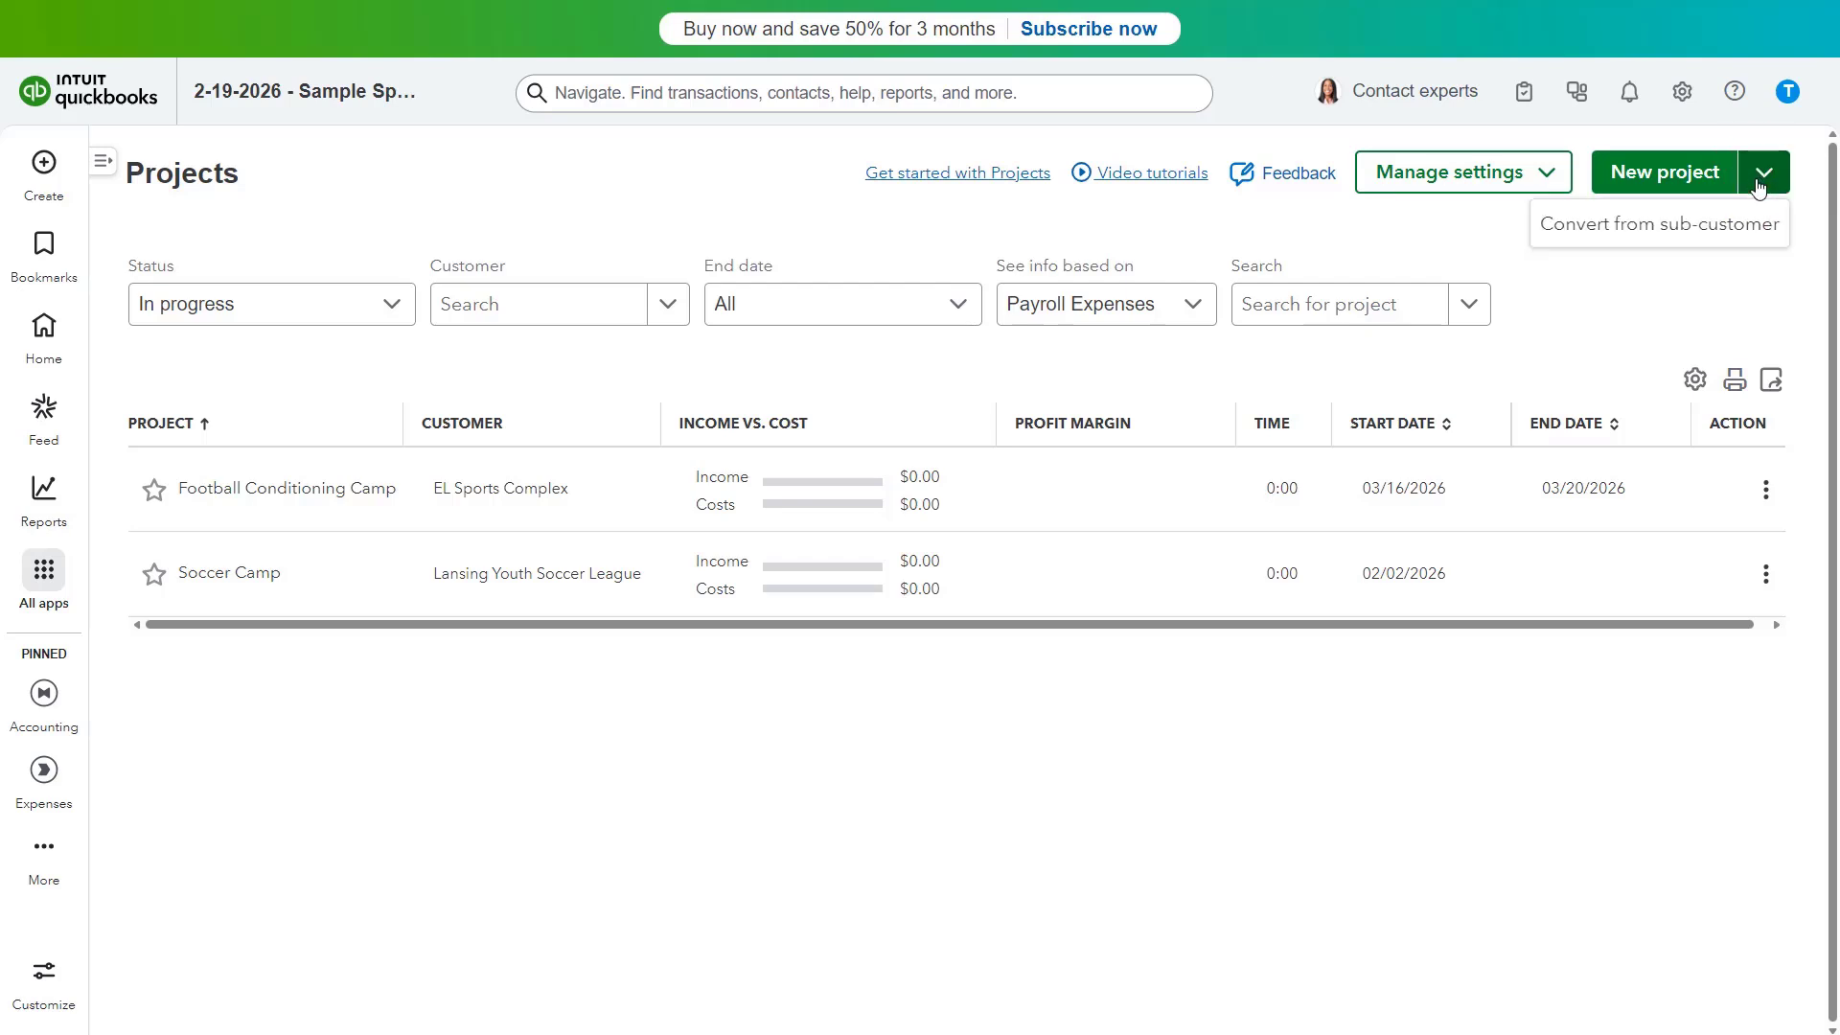
left_click(1716, 227)
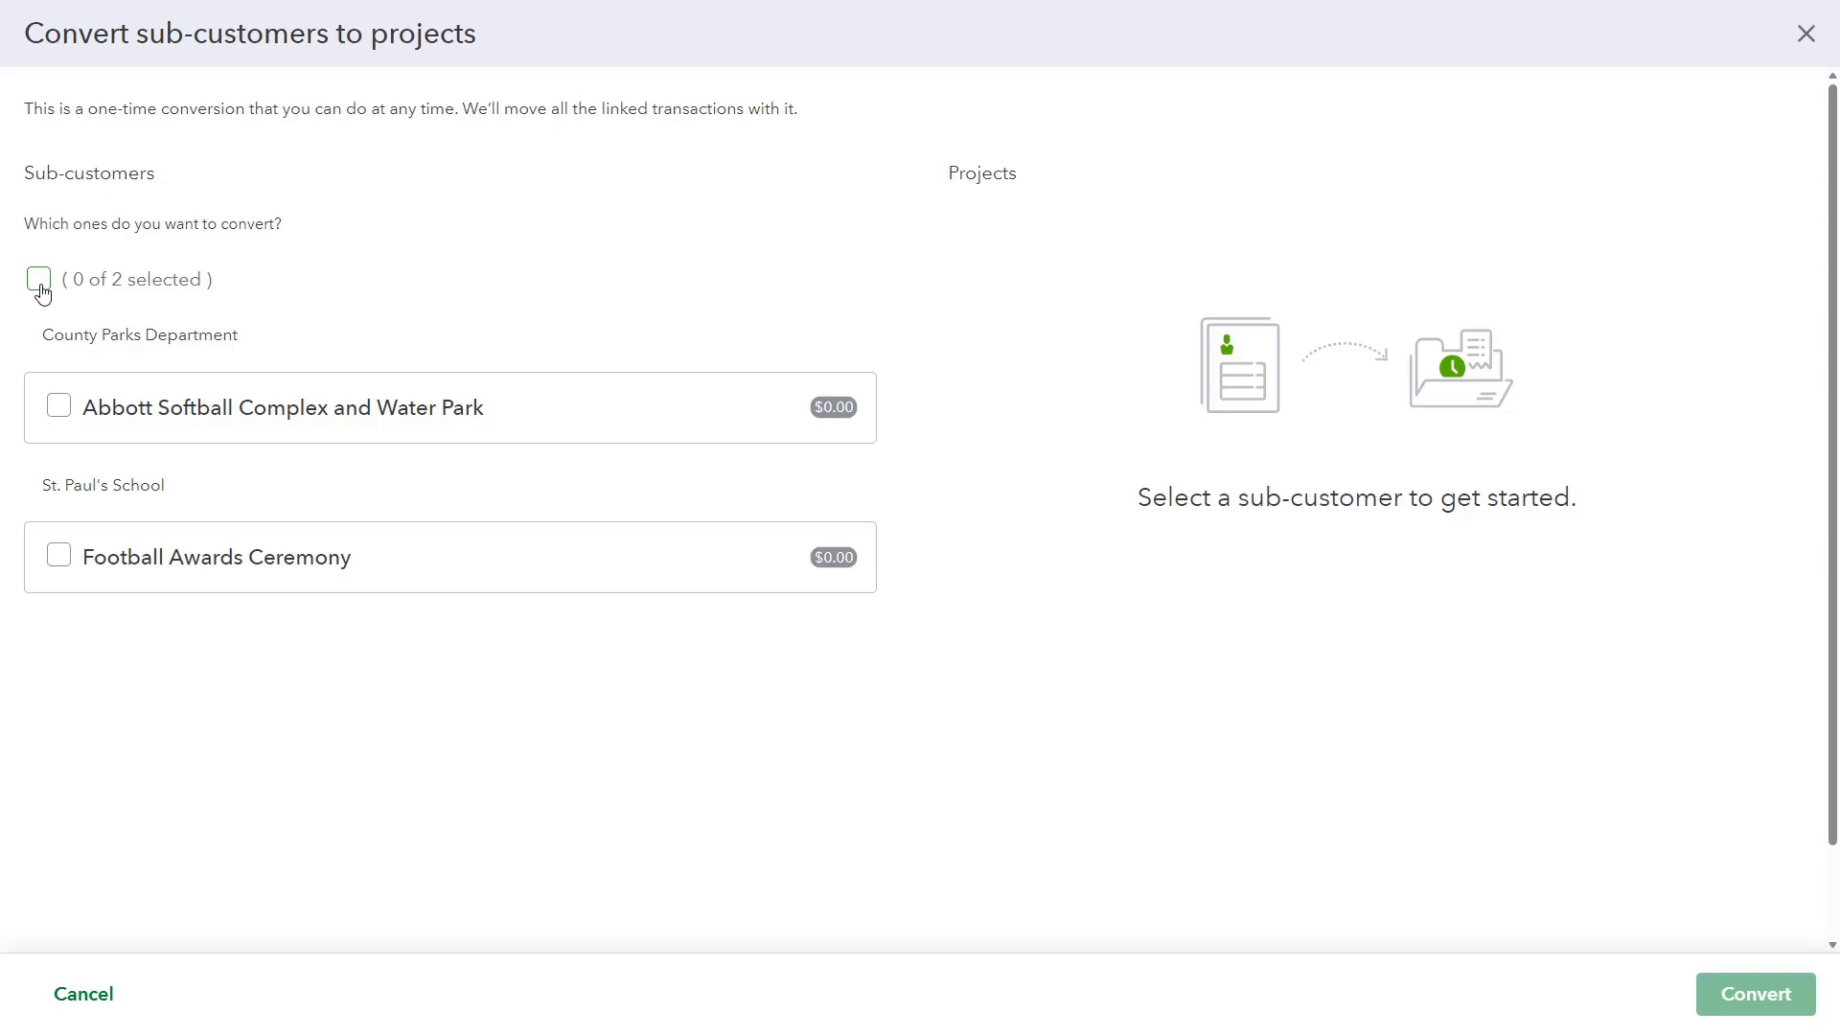
left_click(57, 559)
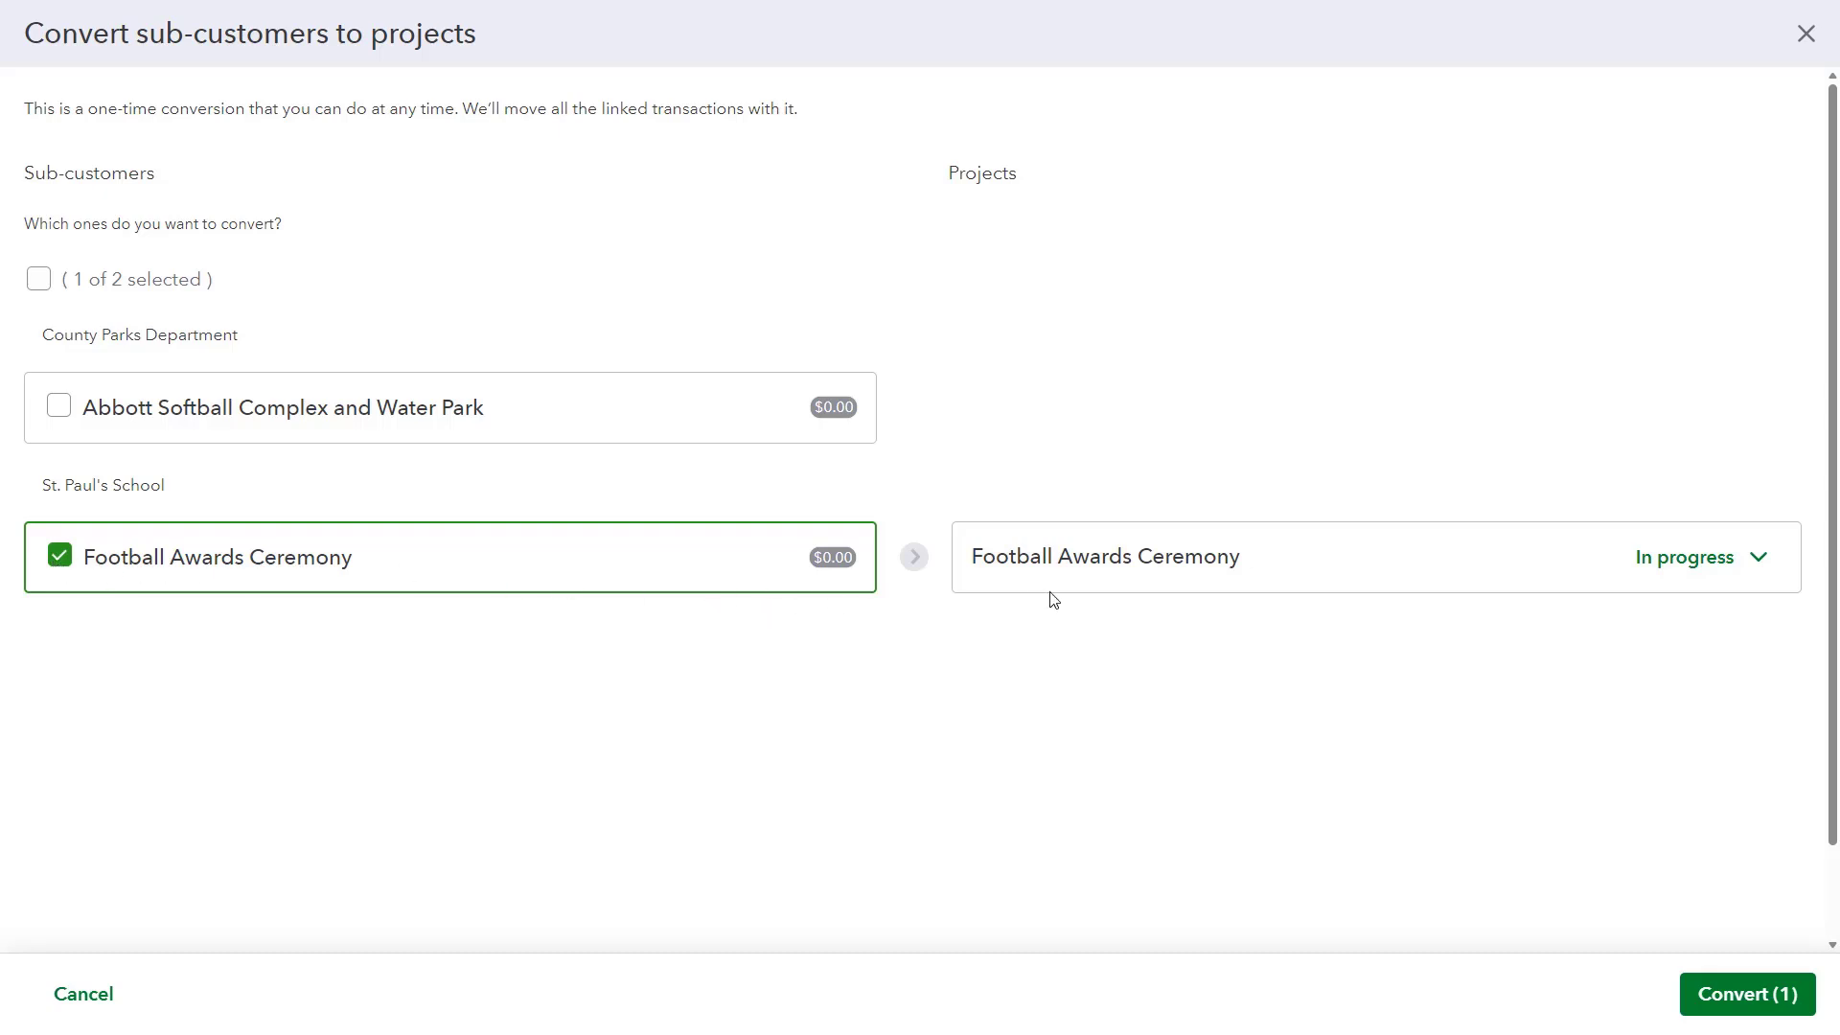
left_click(1765, 566)
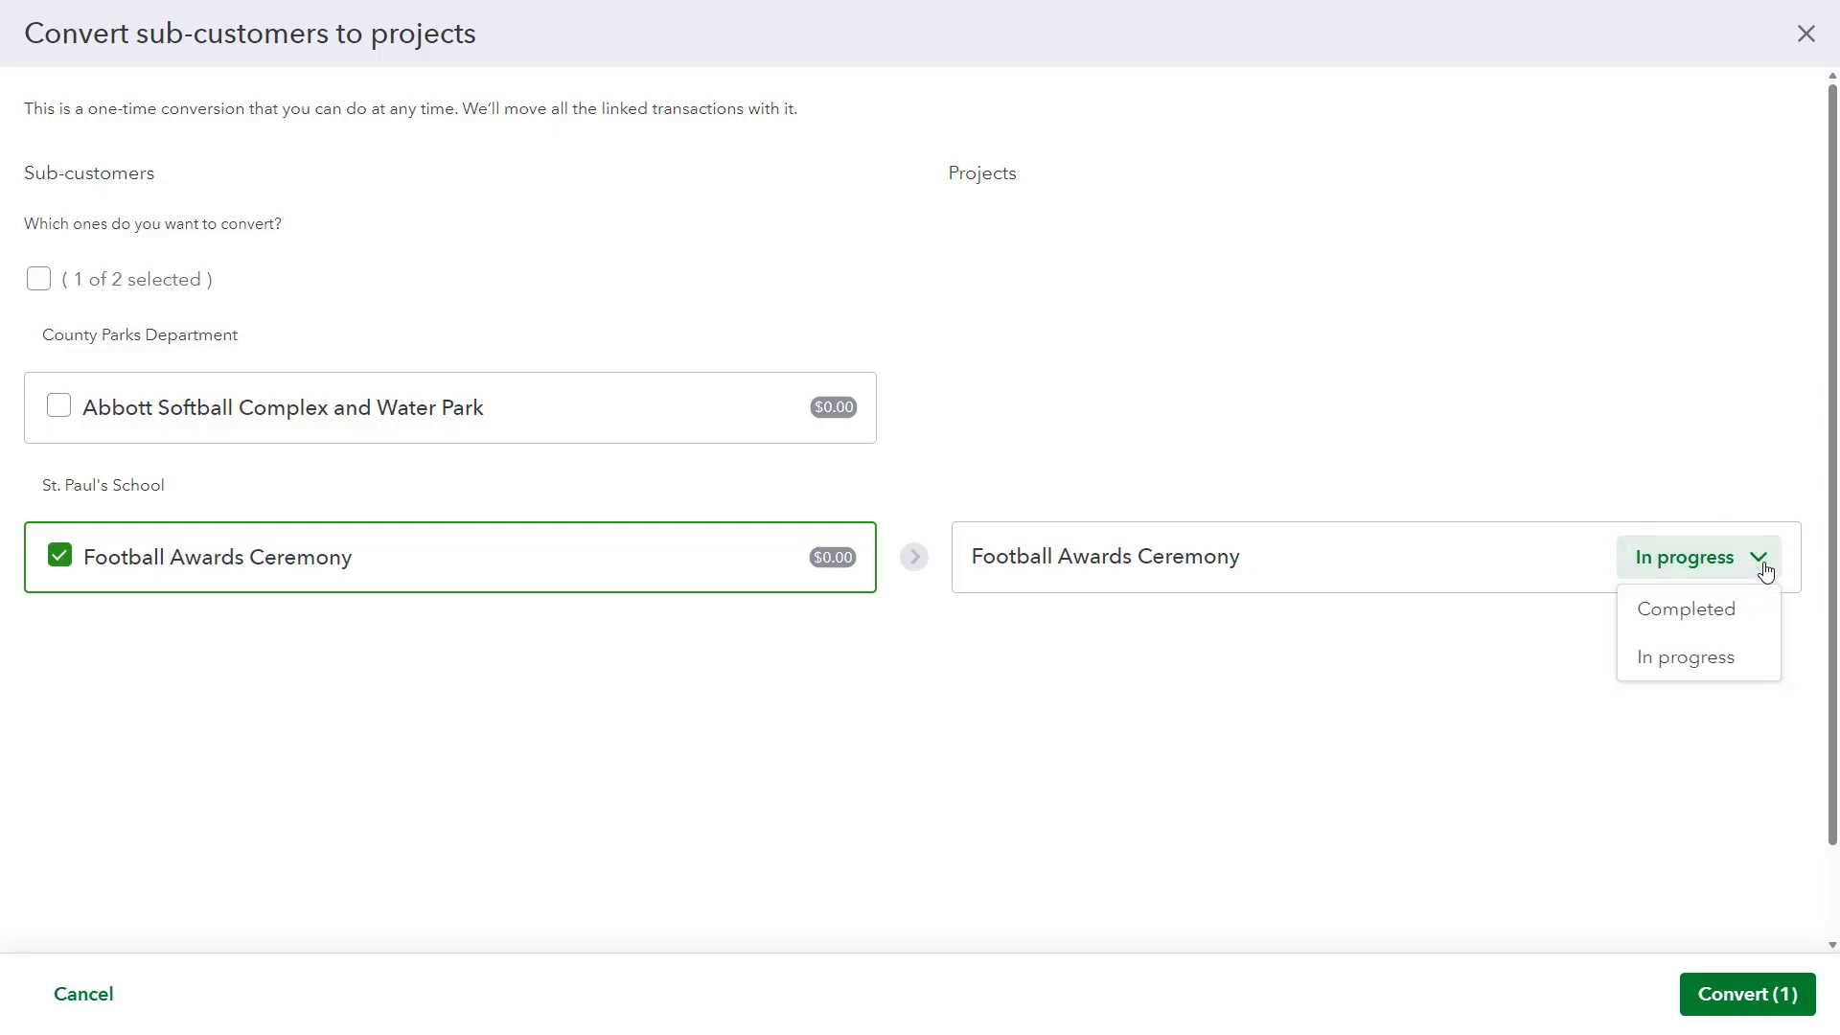
left_click(1764, 569)
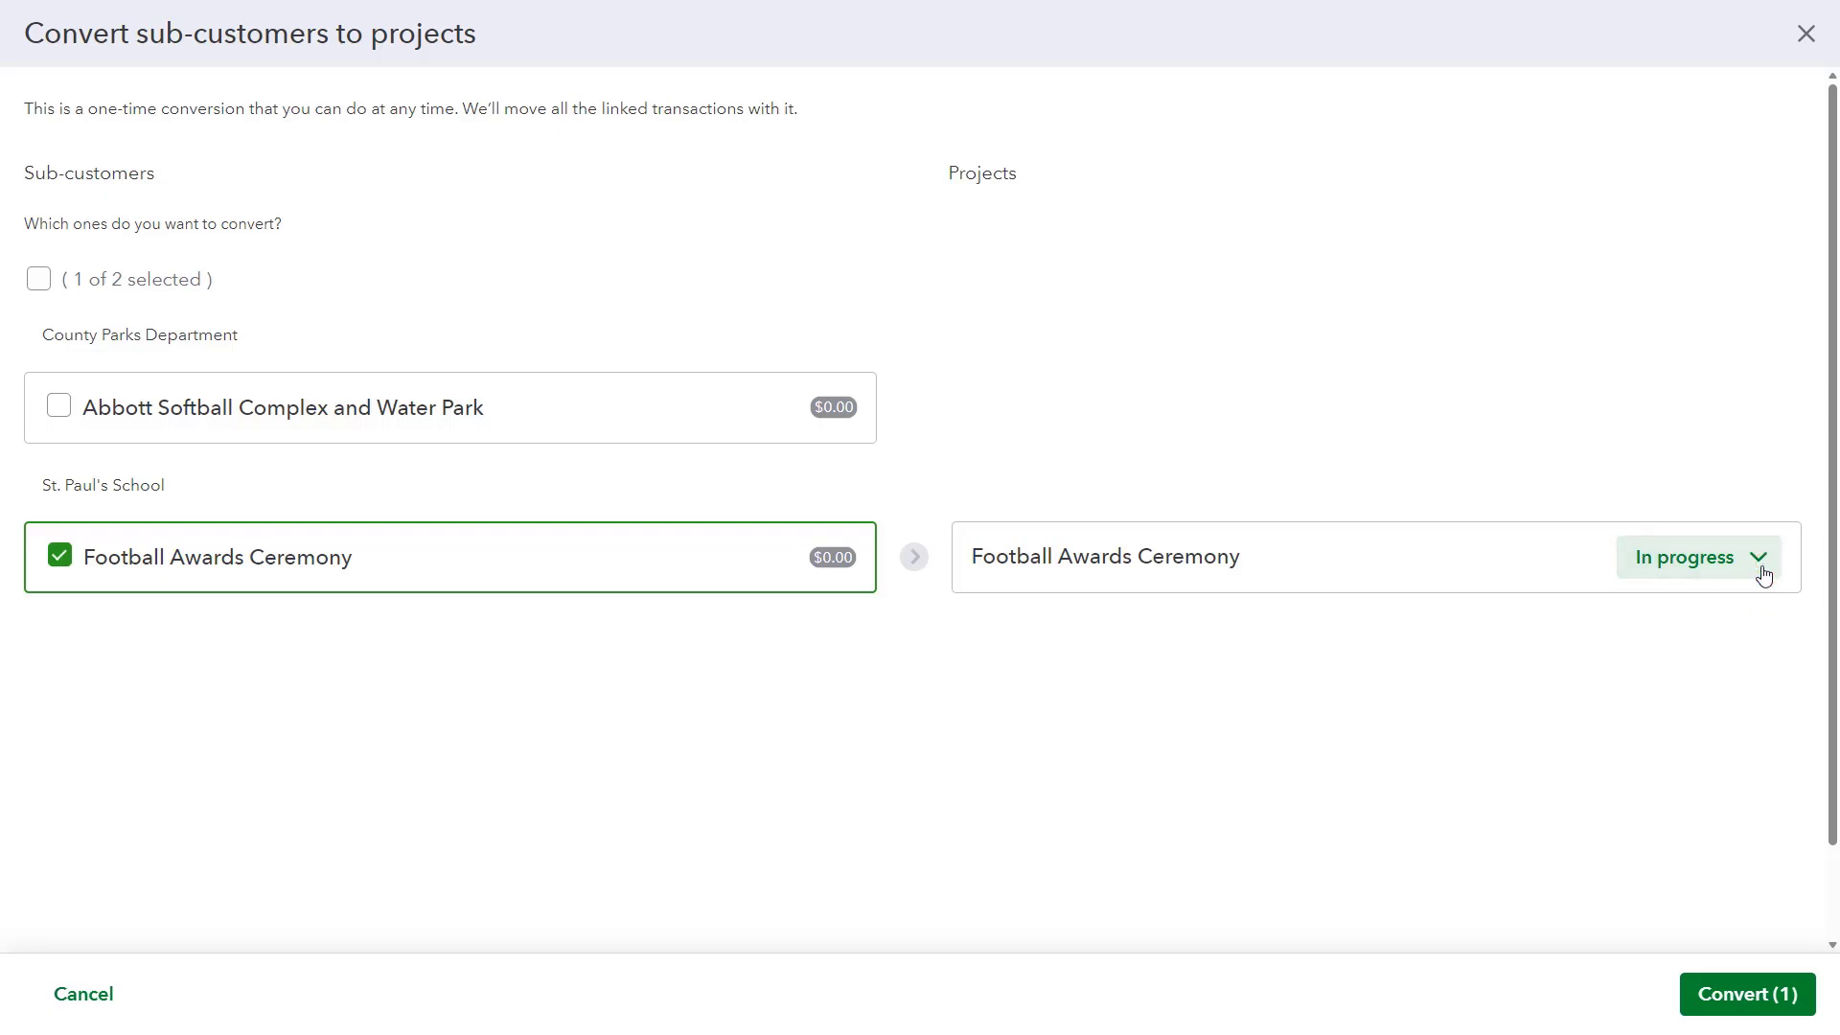
left_click(1732, 996)
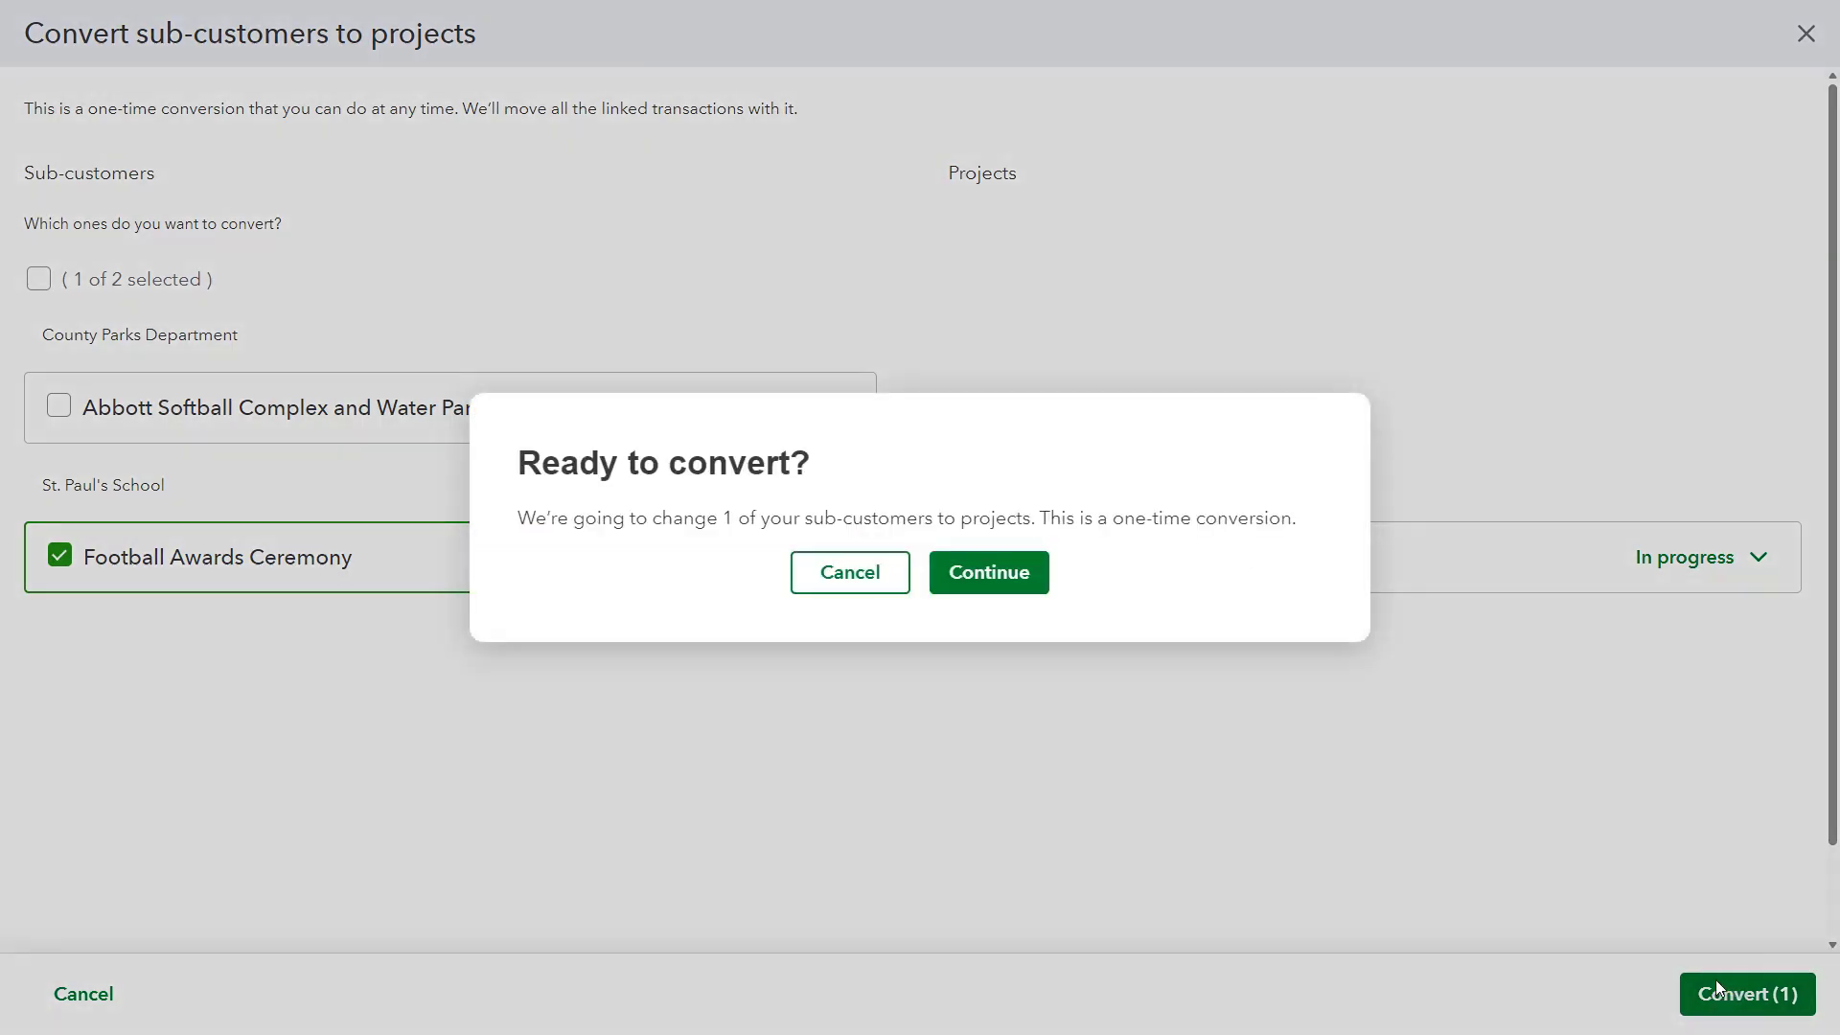
left_click(990, 573)
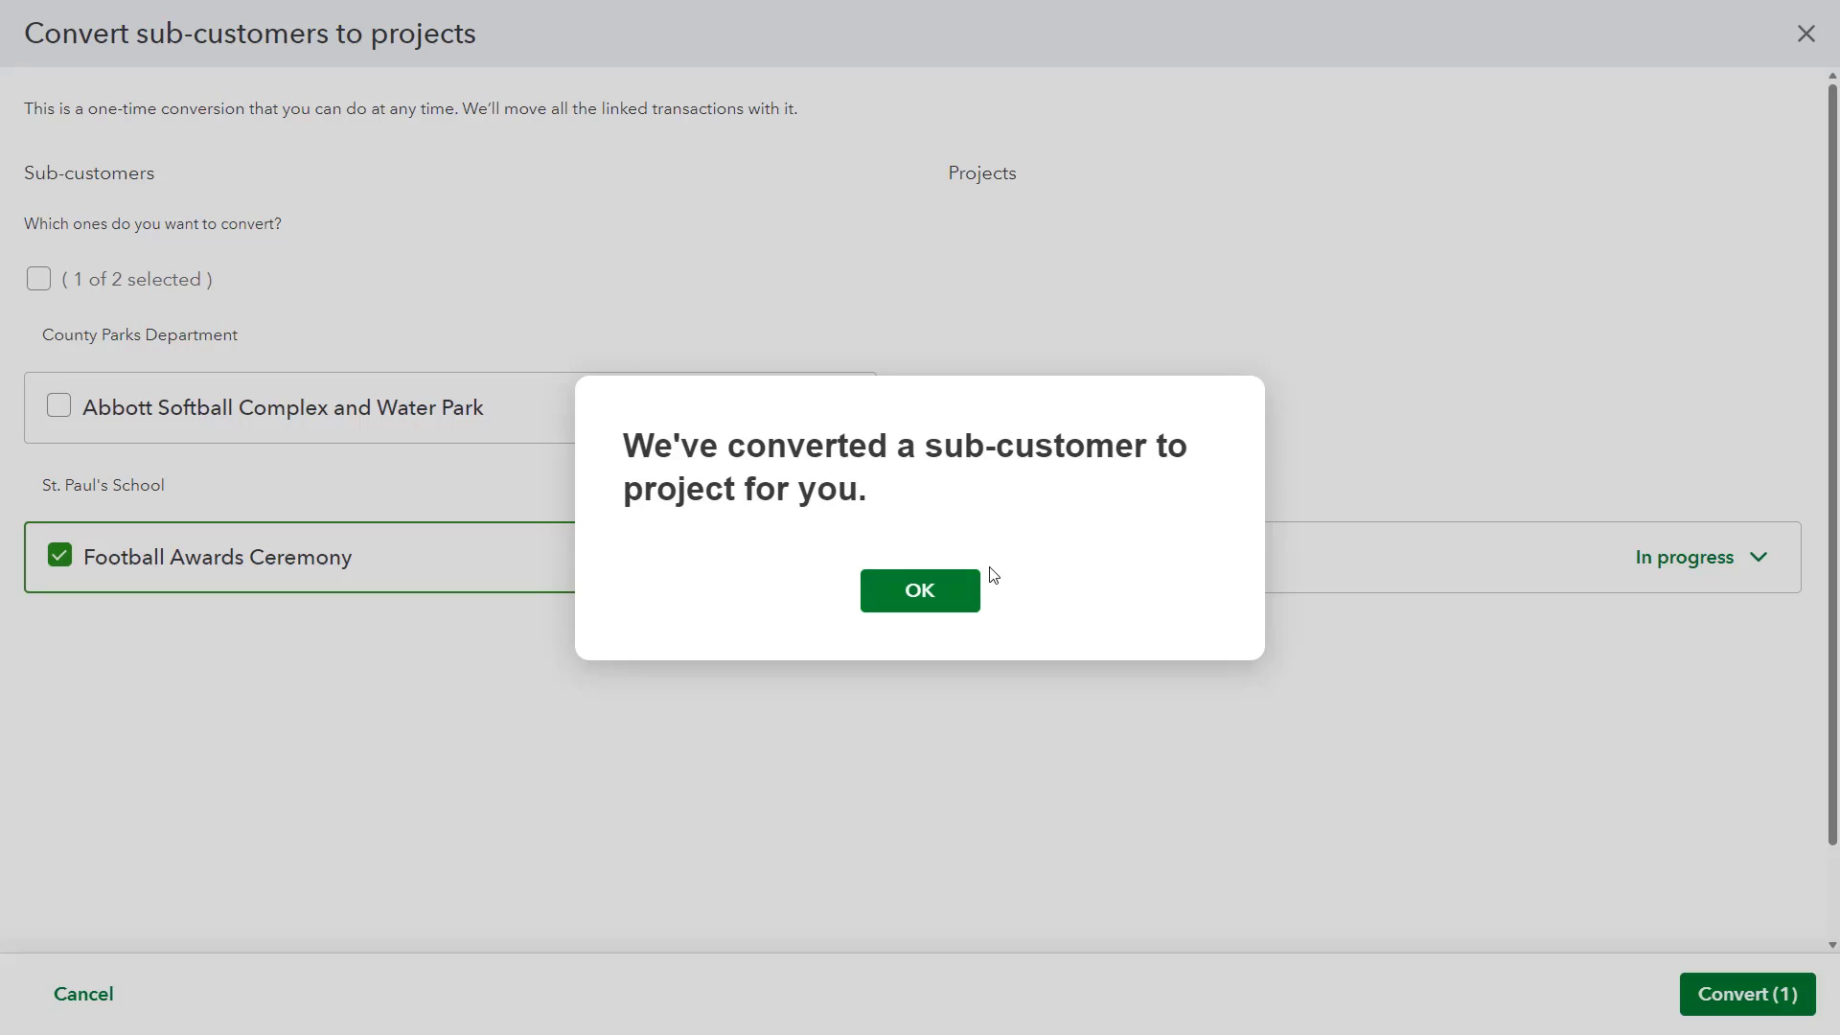
left_click(924, 602)
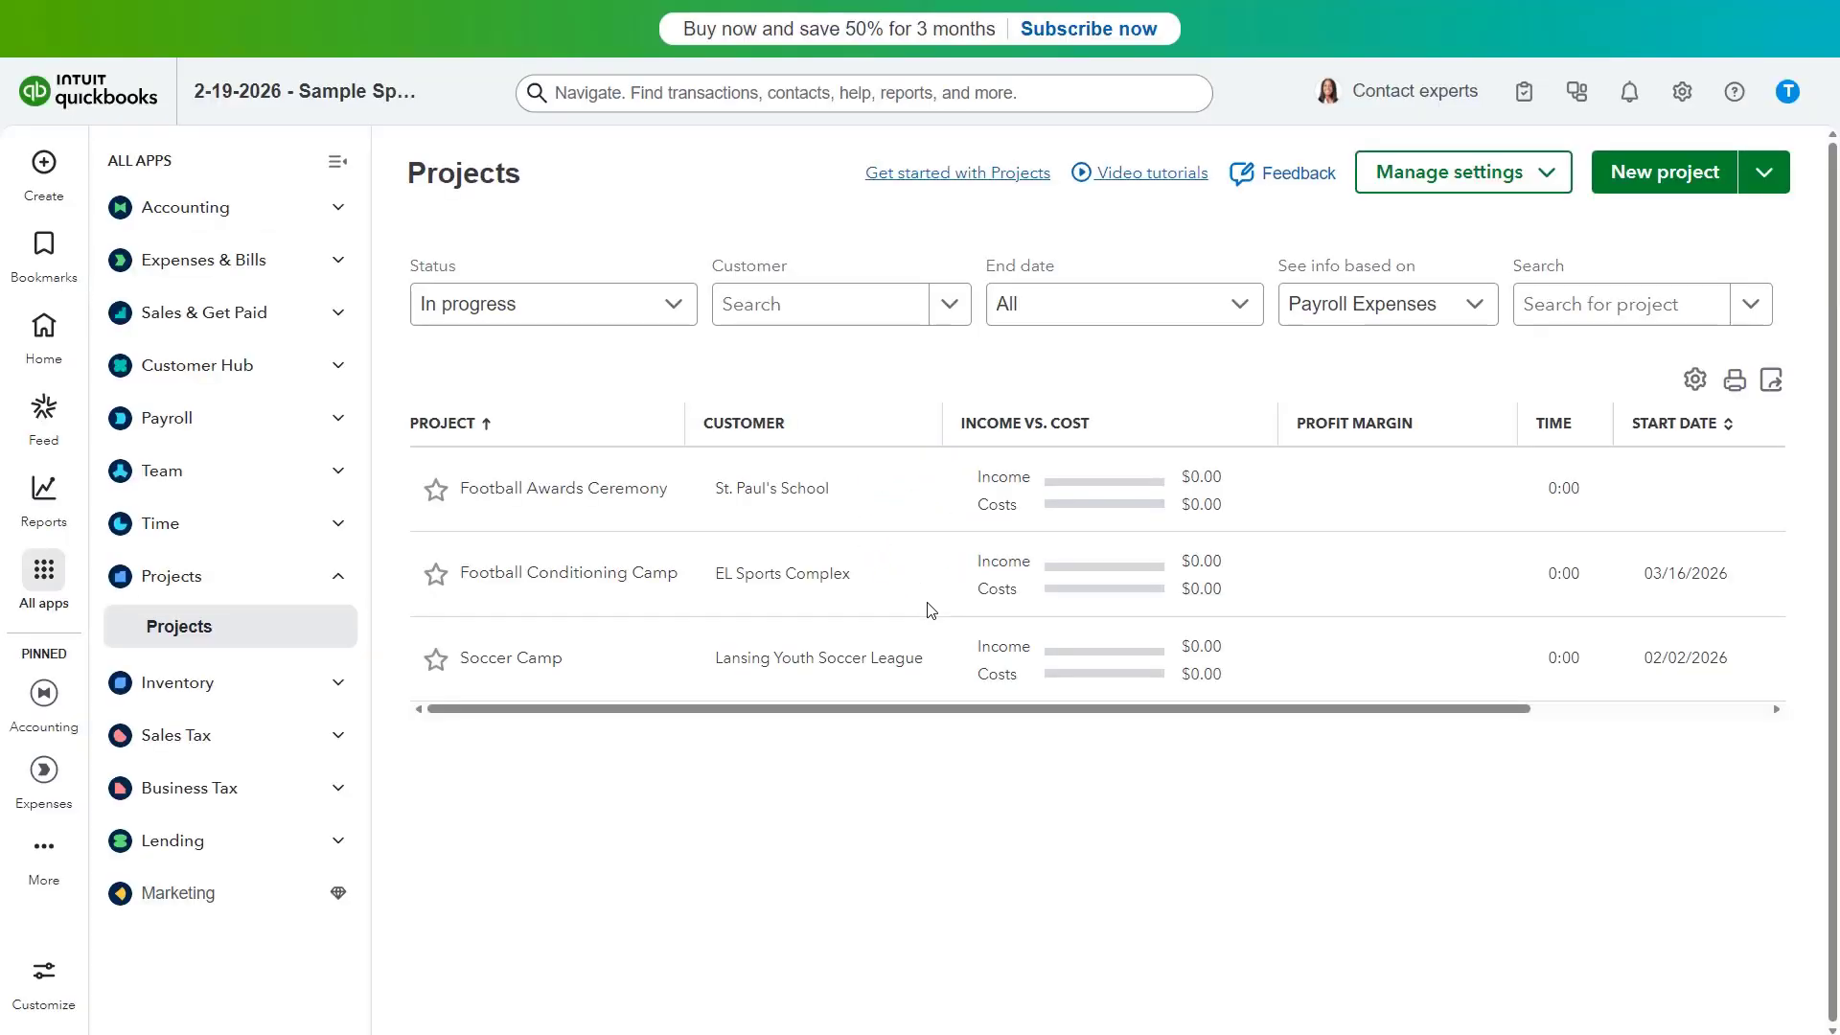
left_click(674, 307)
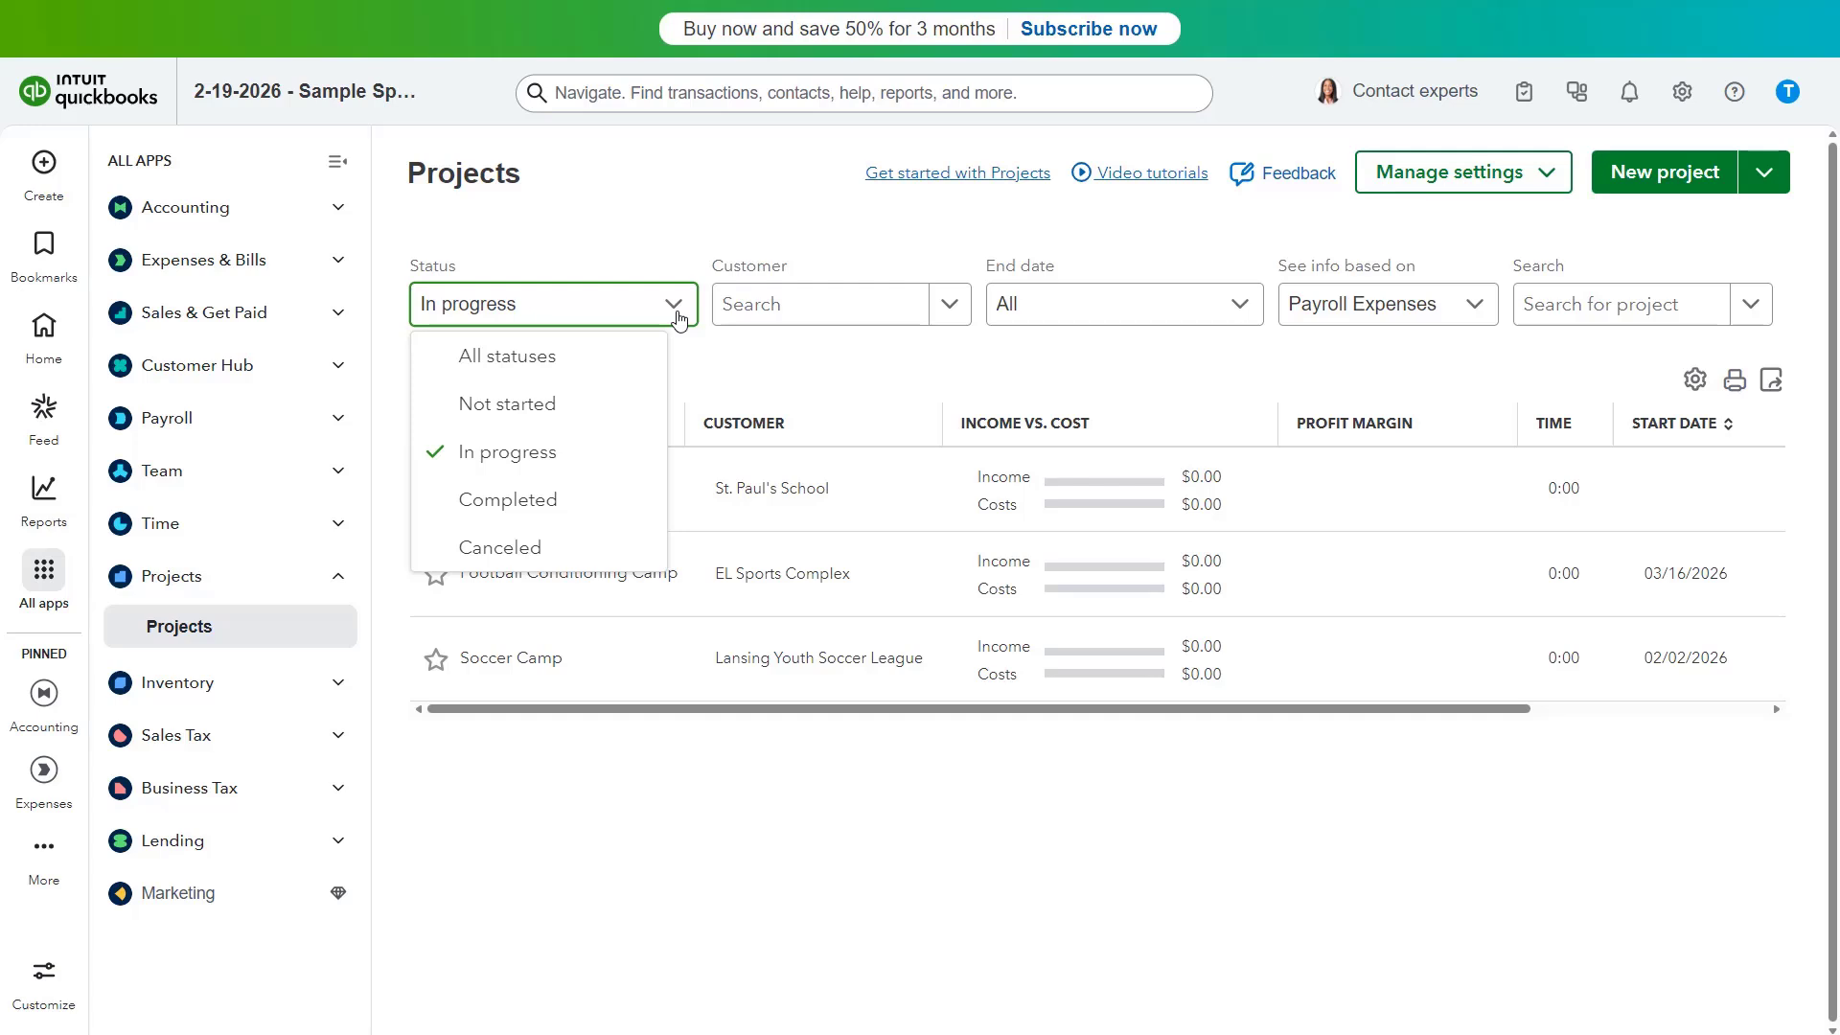
left_click(675, 311)
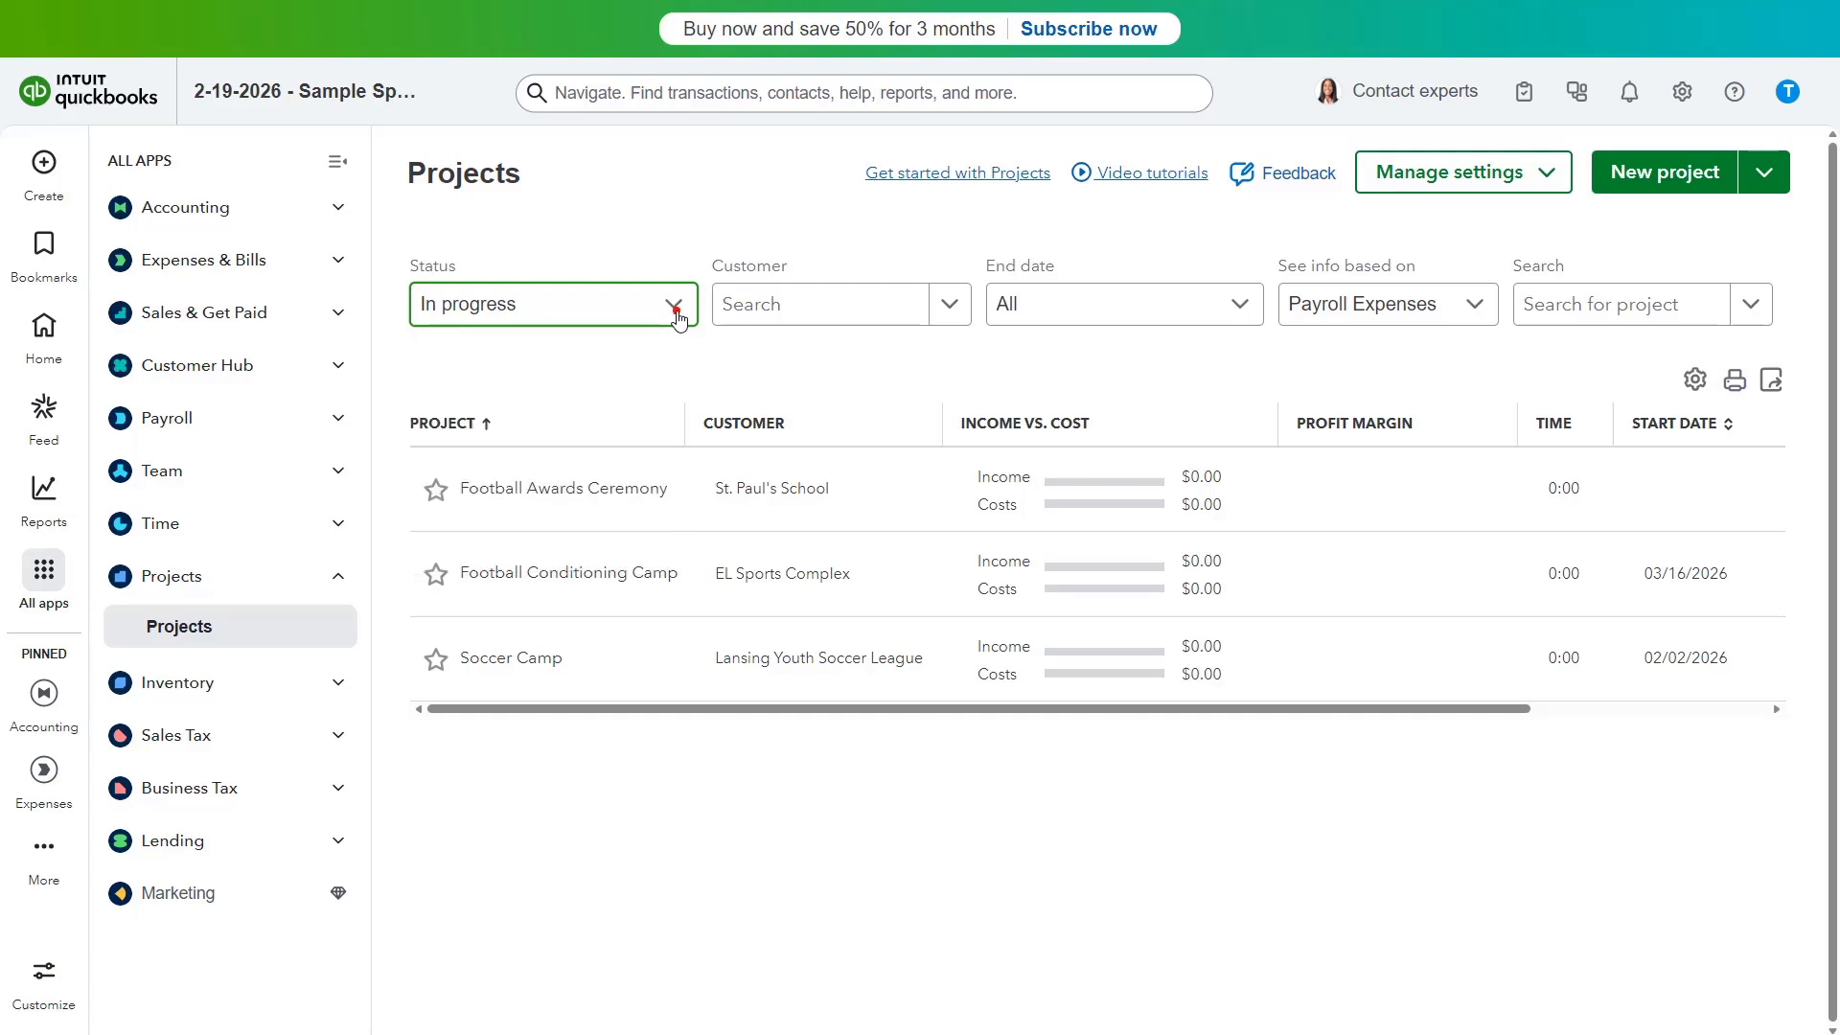